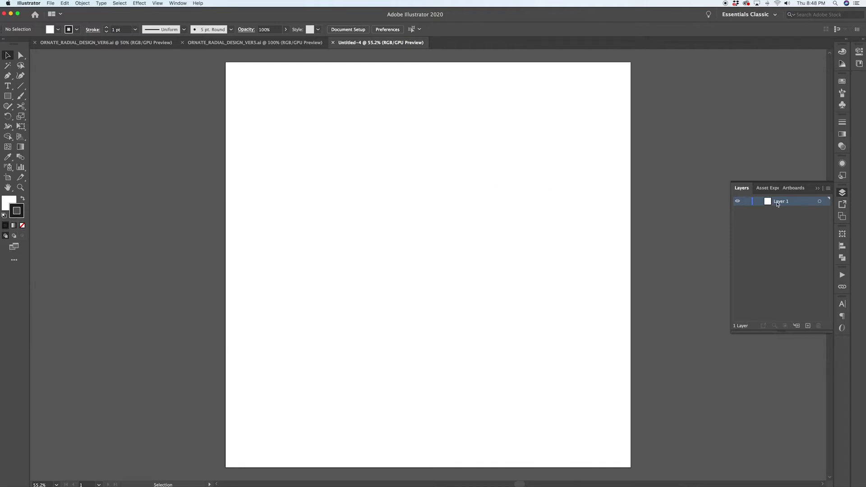
- Start renaming Layer 1 of the new blank document in the Layers panel
{"action": "double_click", "coordinate": [780, 201]}
- Rename the layer GUIDES and create a 20 × 20 in rectangle
{"action": "type", "text": "GUIDES"}
{"action": "left_click", "coordinate": [794, 257]}
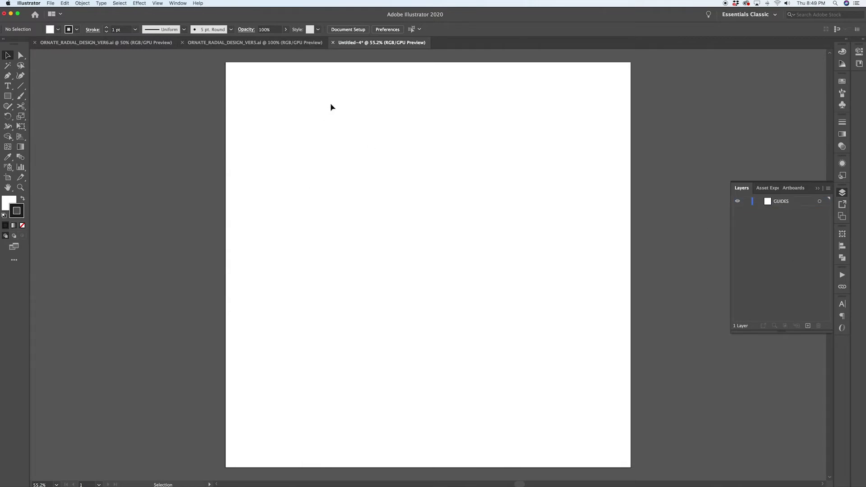
{"action": "key", "text": "m"}
{"action": "left_click", "coordinate": [306, 128]}
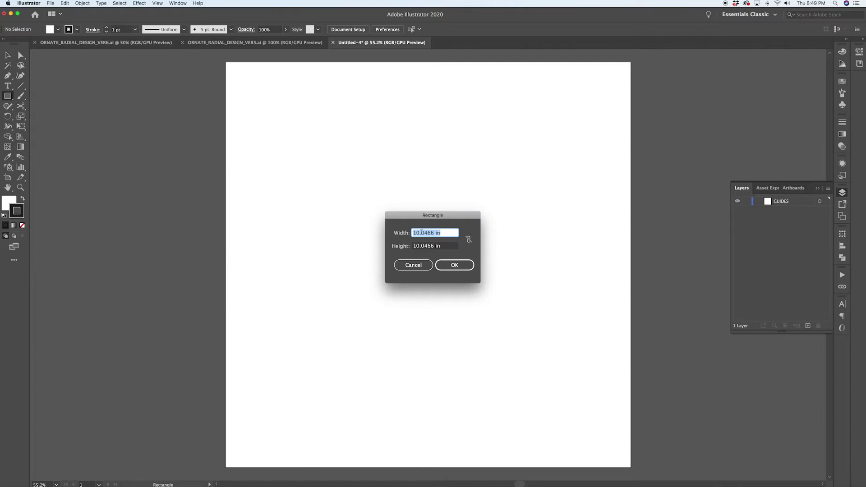
{"action": "type", "text": "20"}
{"action": "key", "text": "Tab"}
{"action": "type", "text": "20"}
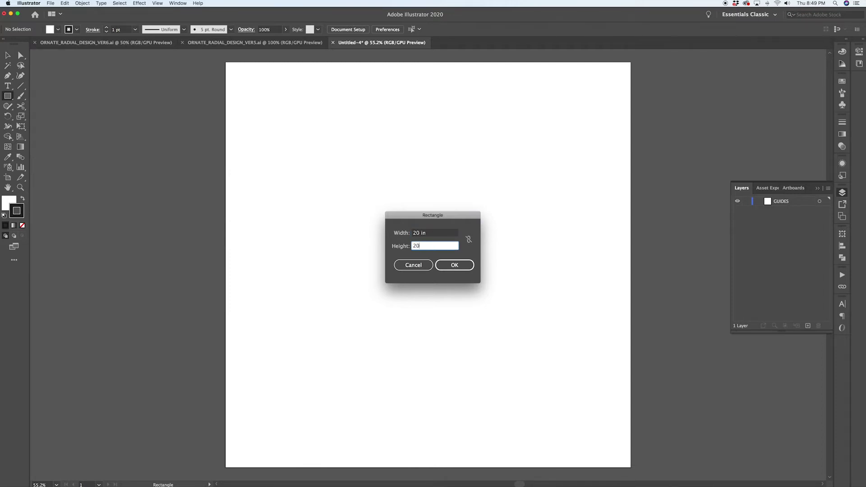
{"action": "left_click", "coordinate": [438, 234]}
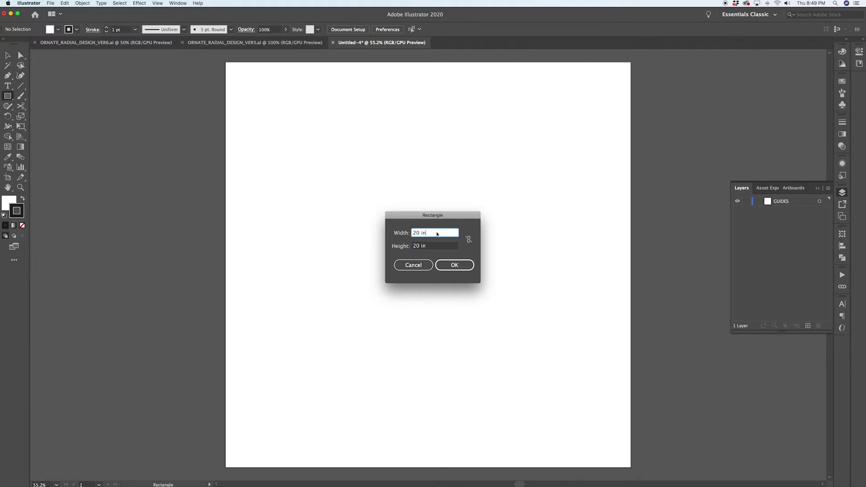
{"action": "left_click", "coordinate": [459, 265]}
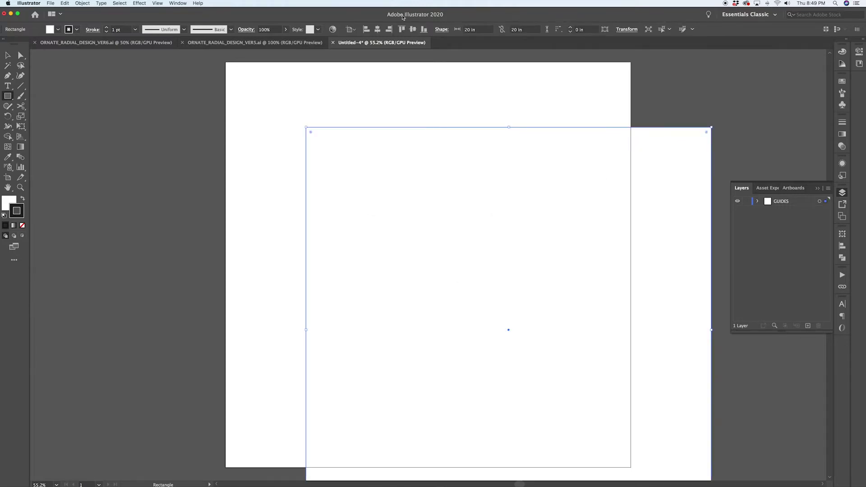
- Position the square at X 10 in and Y 10 in so it covers the artboard
{"action": "left_click", "coordinate": [627, 30]}
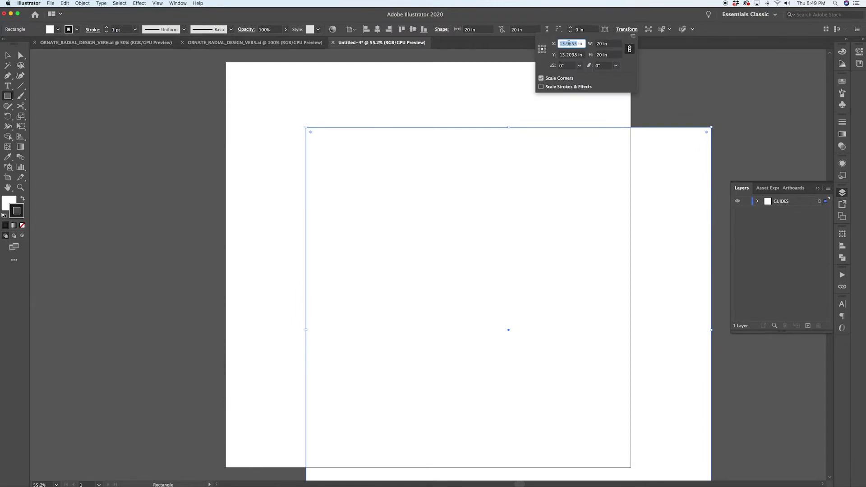
{"action": "type", "text": "10"}
{"action": "key", "text": "Tab"}
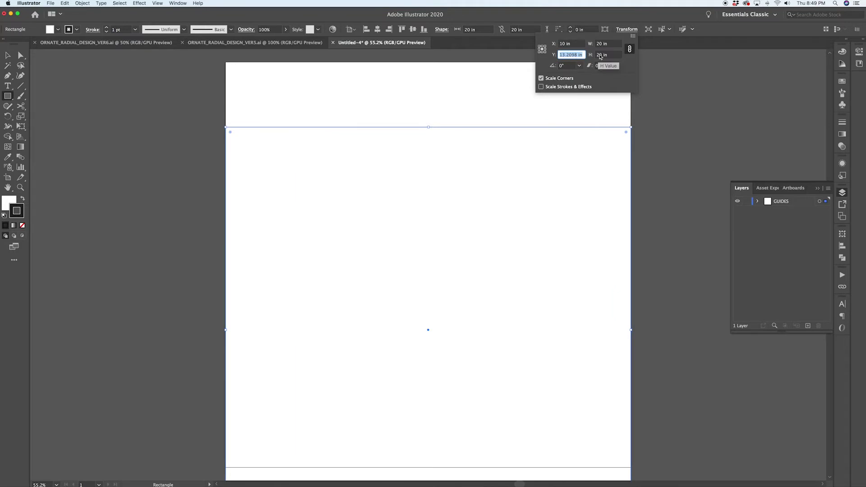
{"action": "type", "text": "10"}
{"action": "key", "text": "Return"}
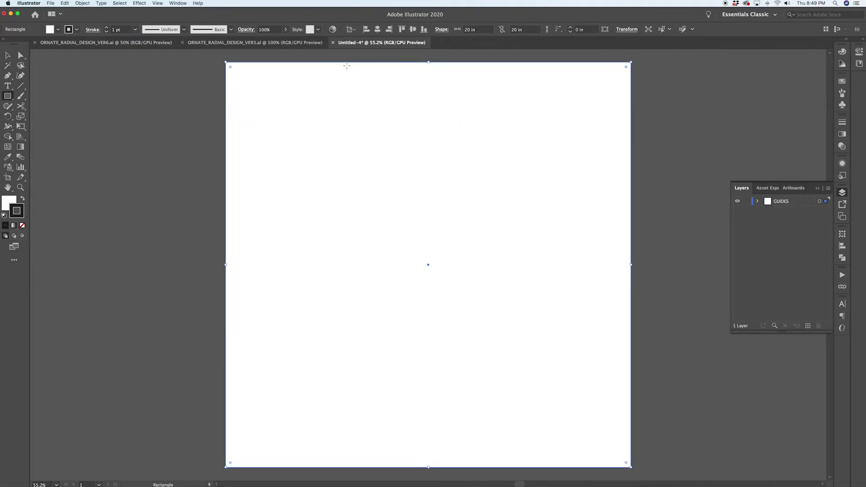
{"action": "left_click", "coordinate": [7, 55]}
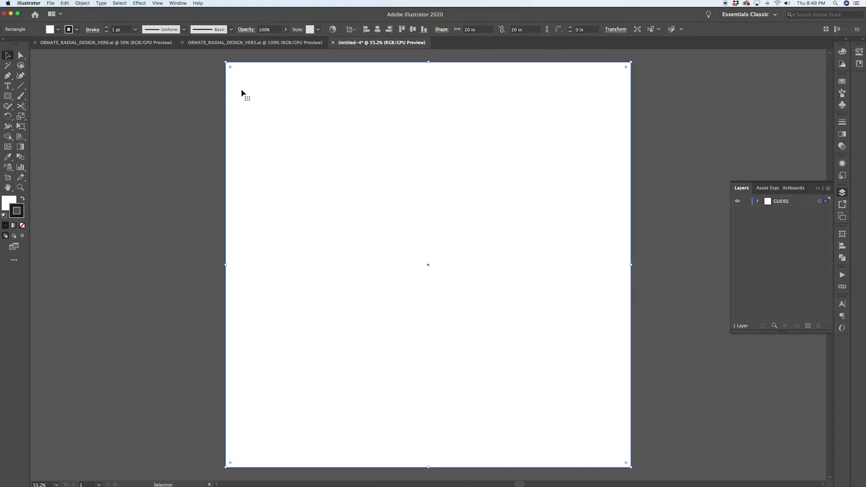
- Show rulers and drag horizontal and vertical guides to cross at the artboard centre
{"action": "key", "text": "super+r"}
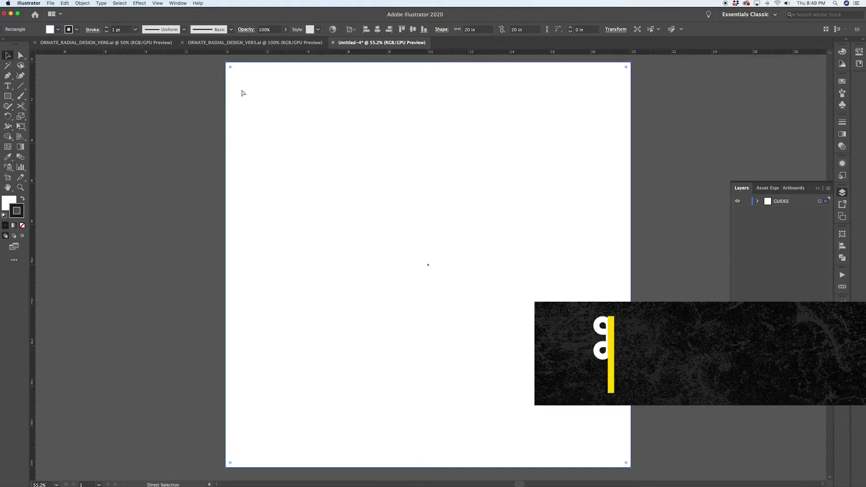
{"action": "left_click_drag", "start_coordinate": [355, 52], "coordinate": [429, 267]}
{"action": "left_click_drag", "start_coordinate": [32, 258], "coordinate": [429, 266]}
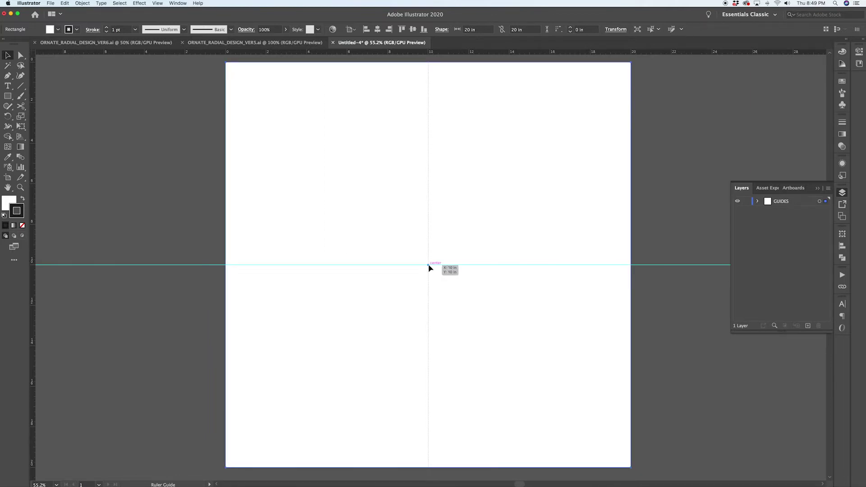
{"action": "left_click_drag", "start_coordinate": [429, 268], "coordinate": [428, 267]}
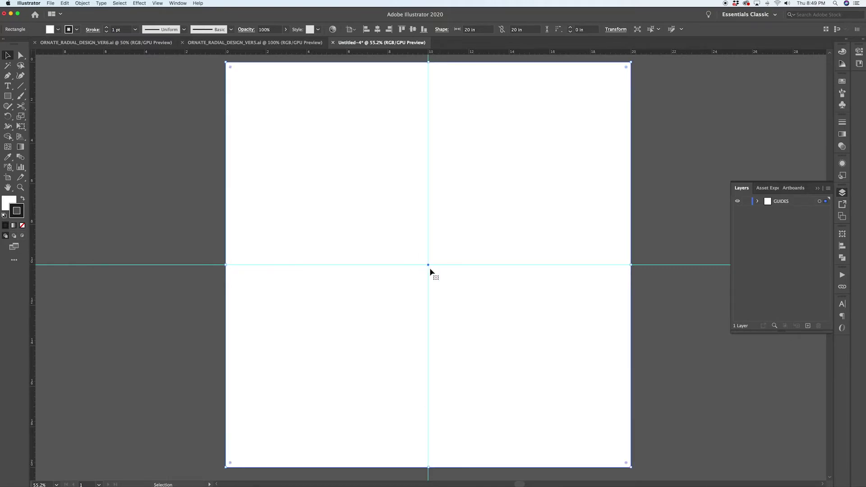
- Toggle Smart Guides from the View menu and deselect the square
{"action": "key", "text": "super+u"}
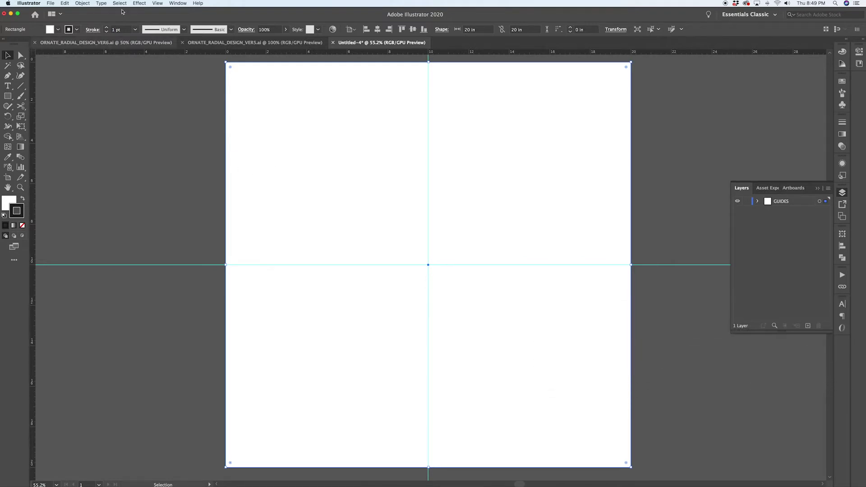
{"action": "left_click", "coordinate": [158, 3]}
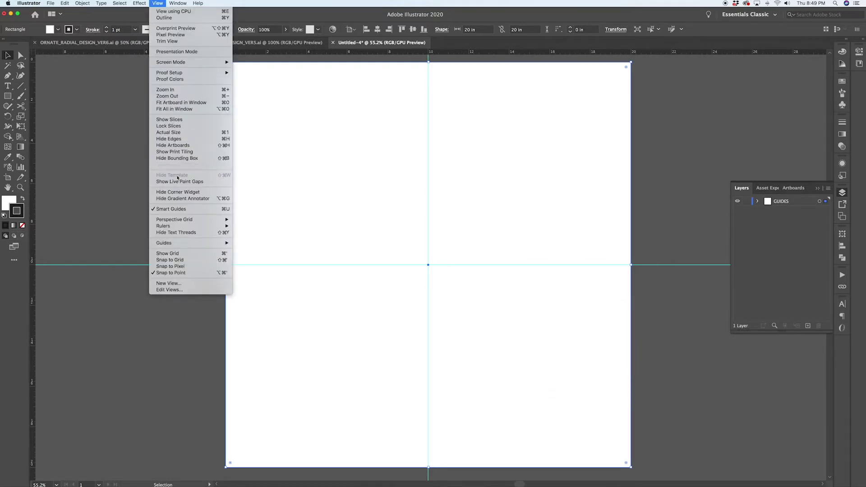
{"action": "left_click", "coordinate": [177, 210]}
{"action": "left_click", "coordinate": [657, 155]}
{"action": "left_click", "coordinate": [592, 180]}
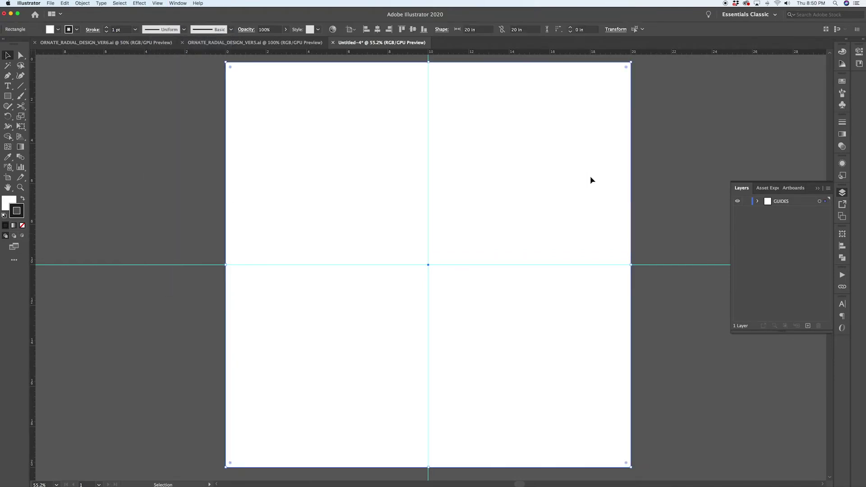
{"action": "left_click", "coordinate": [642, 181]}
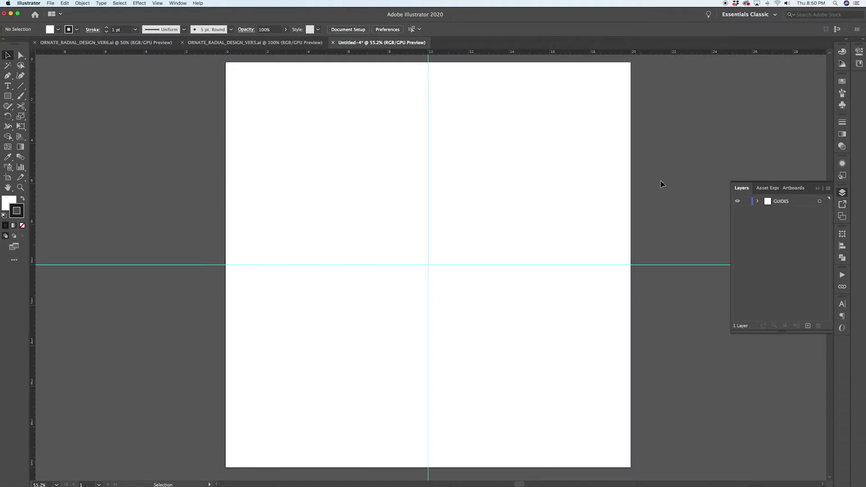
- Lock the GUIDES layer and add a new layer named MIDDLE
{"action": "left_click", "coordinate": [747, 201]}
{"action": "left_click", "coordinate": [808, 326]}
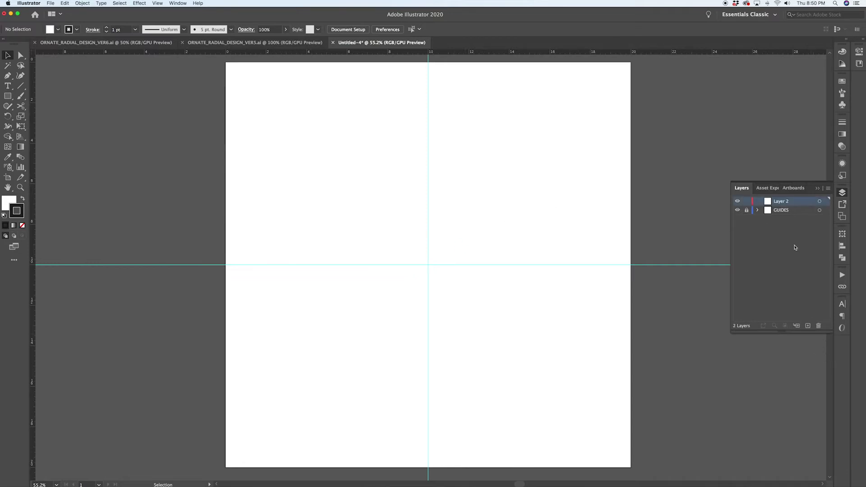
{"action": "double_click", "coordinate": [780, 204]}
{"action": "type", "text": "CENTER"}
{"action": "type", "text": "E"}
{"action": "left_click", "coordinate": [778, 255]}
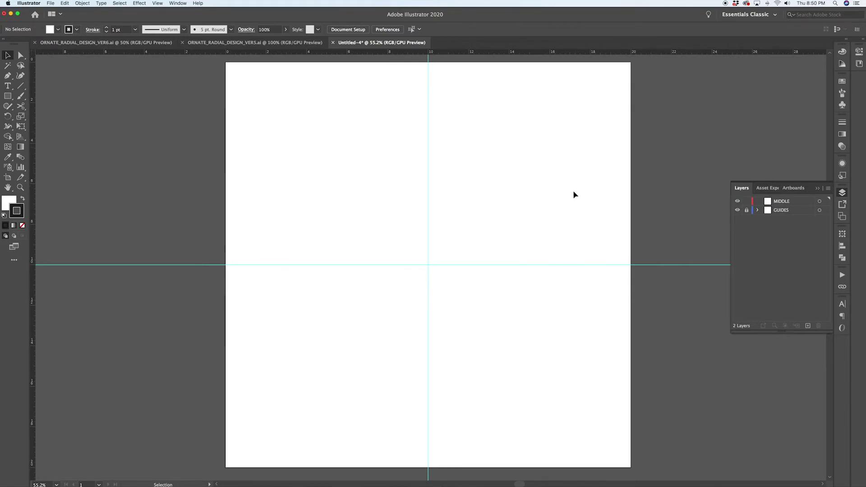
- Add another new layer named RING 1 above MIDDLE
{"action": "left_click", "coordinate": [808, 326]}
{"action": "double_click", "coordinate": [782, 203]}
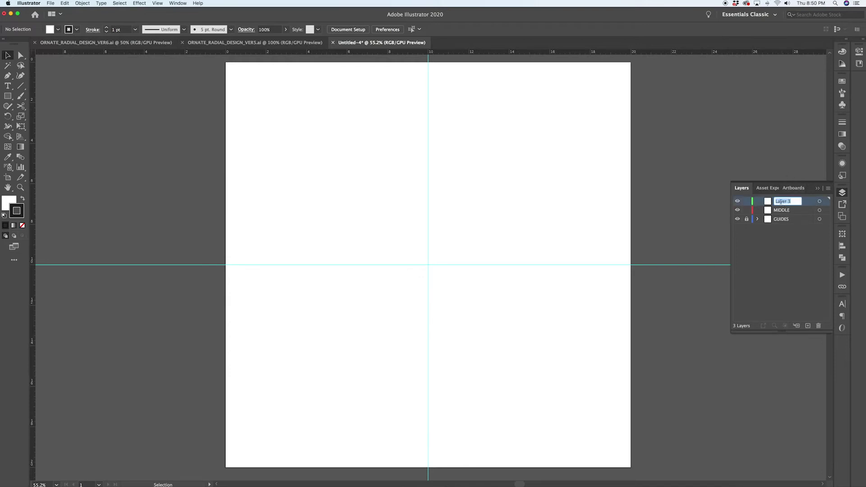
{"action": "type", "text": "RING 1"}
{"action": "left_click", "coordinate": [802, 273]}
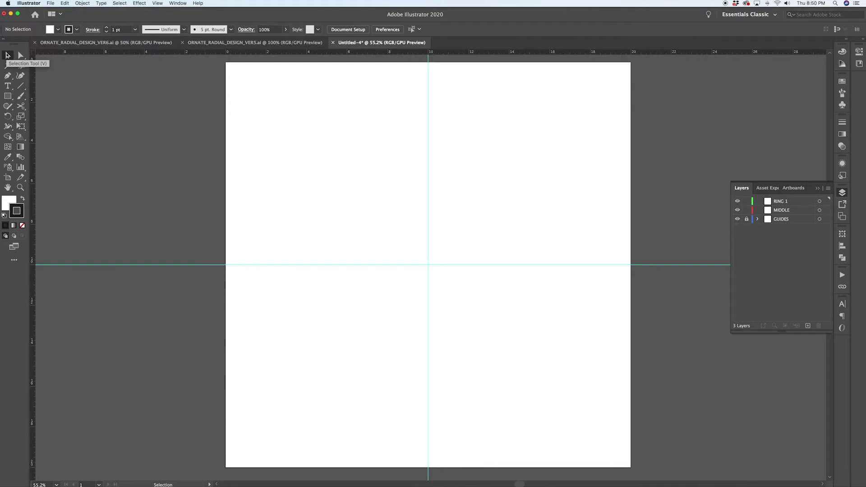
{"action": "left_click", "coordinate": [8, 96]}
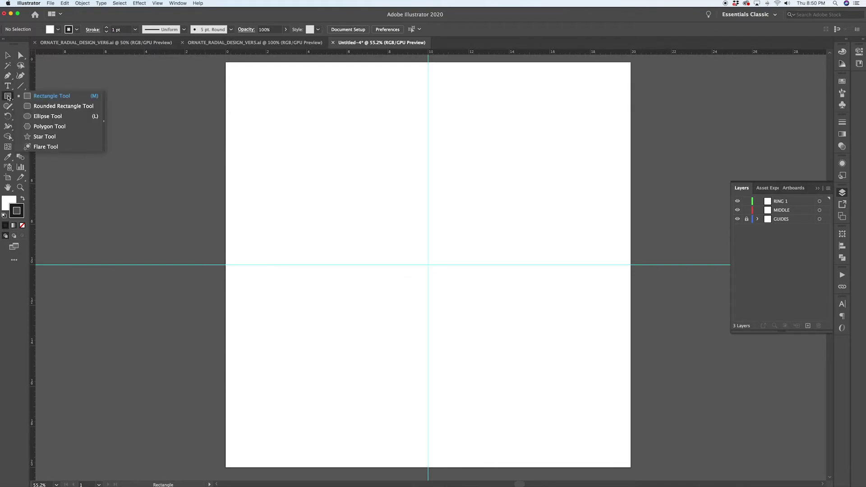
- Draw a tall ellipse on the MIDDLE layer, centred on the guide intersection
{"action": "left_click_drag", "start_coordinate": [8, 97], "coordinate": [50, 116]}
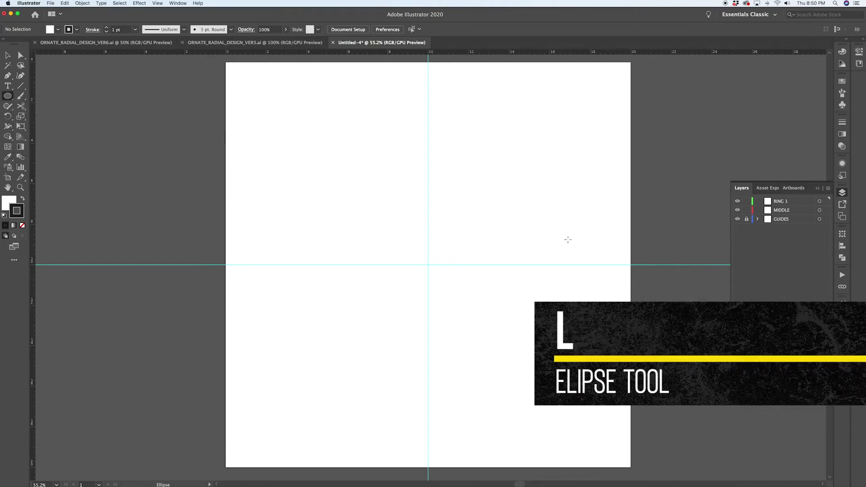
{"action": "left_click", "coordinate": [791, 210]}
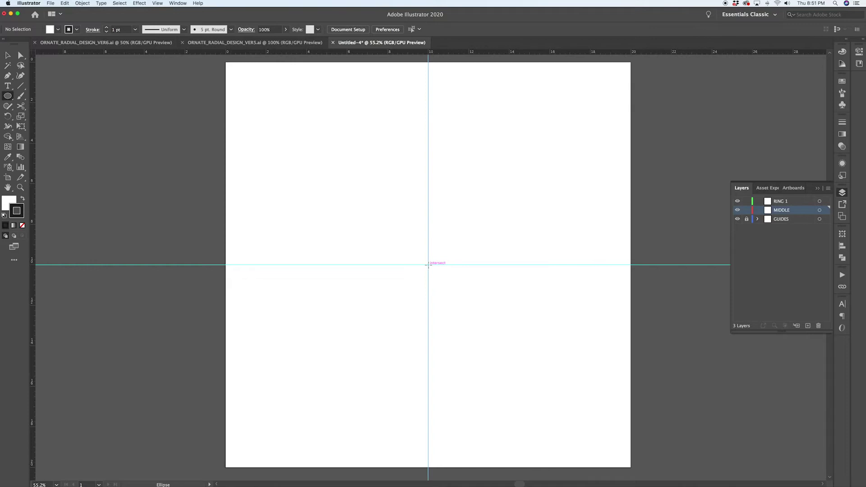
{"action": "left_click_drag", "start_coordinate": [429, 265], "coordinate": [402, 199]}
{"action": "key", "text": "super+z"}
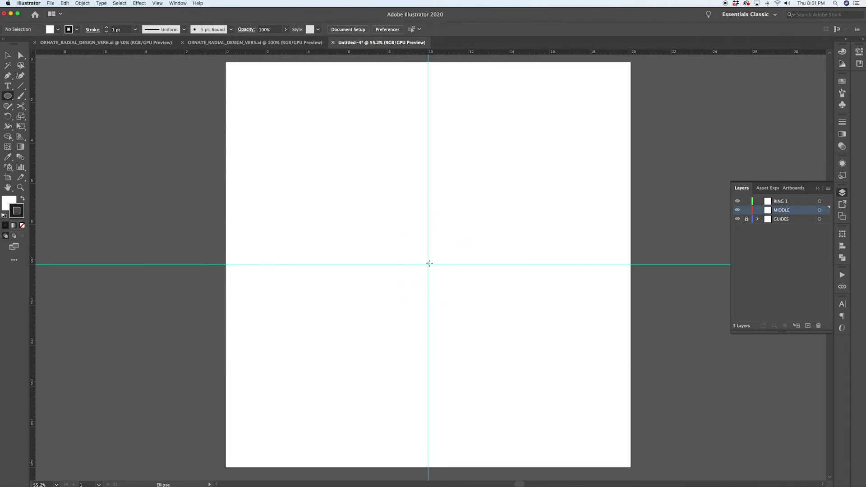
{"action": "left_click_drag", "start_coordinate": [429, 263], "coordinate": [511, 333]}
{"action": "key", "text": "super+z"}
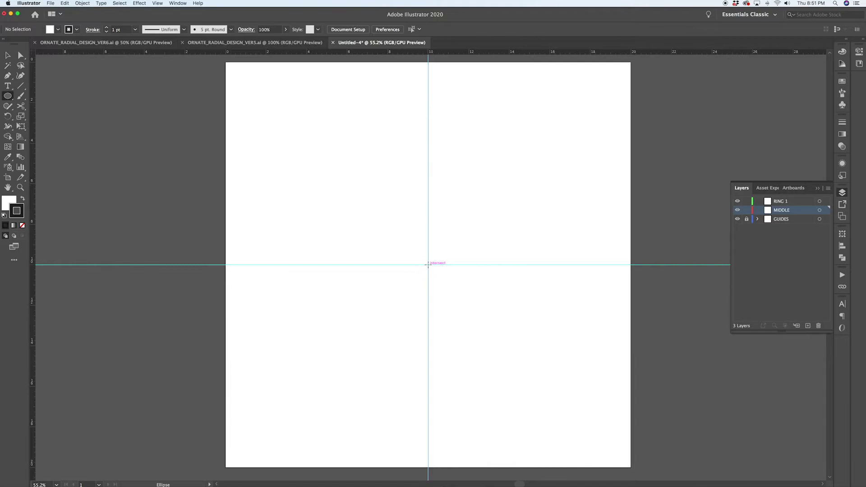
{"action": "left_click_drag", "start_coordinate": [428, 265], "coordinate": [409, 227]}
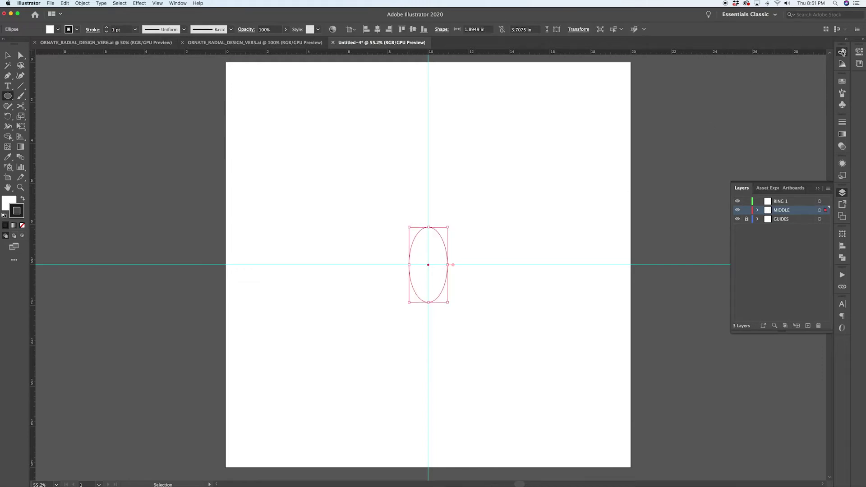
- Remove the ellipse's fill and give it a 5 pt black stroke
{"action": "left_click", "coordinate": [842, 52]}
{"action": "left_click", "coordinate": [736, 67]}
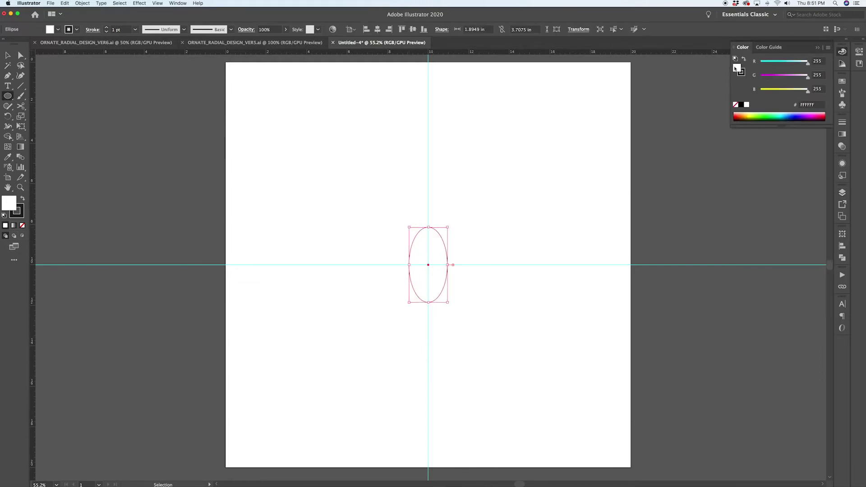
{"action": "left_click", "coordinate": [736, 105]}
{"action": "left_click", "coordinate": [742, 72]}
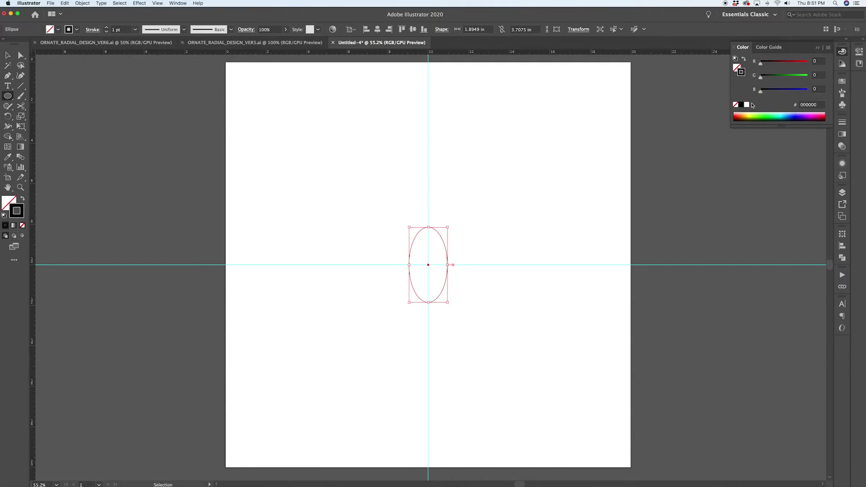
{"action": "left_click", "coordinate": [843, 122]}
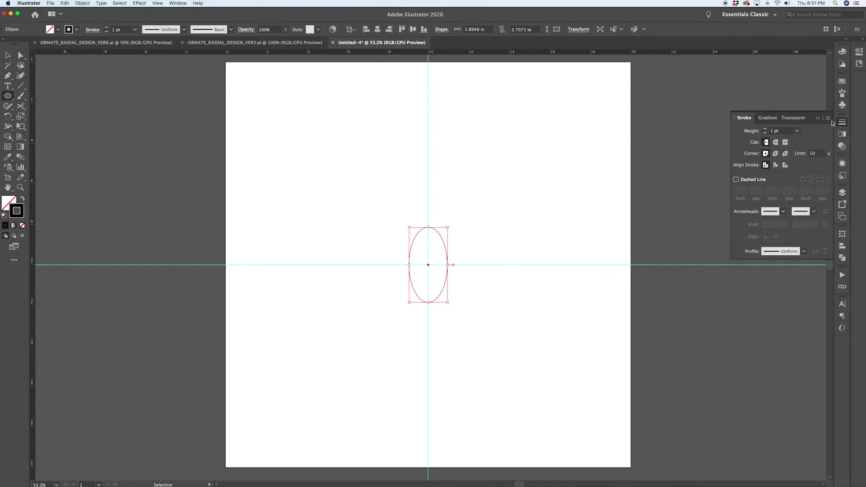
{"action": "left_click", "coordinate": [765, 129]}
{"action": "left_click", "coordinate": [766, 130]}
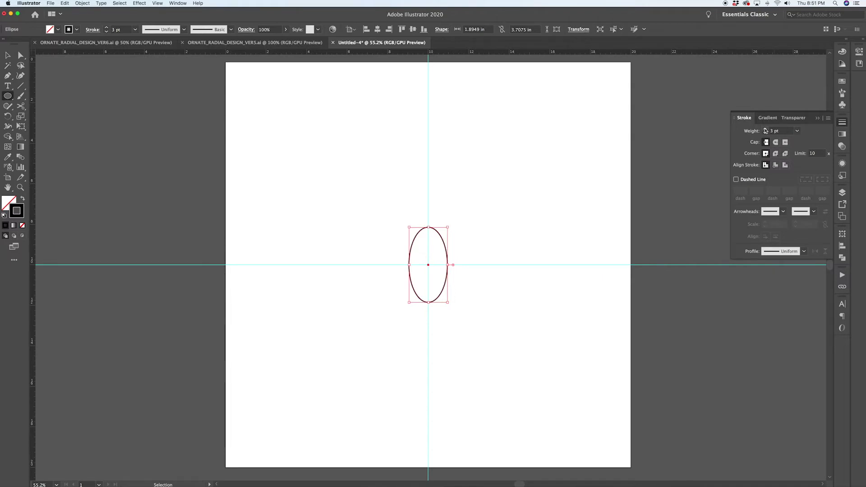
{"action": "left_click", "coordinate": [766, 129]}
{"action": "left_click", "coordinate": [765, 129]}
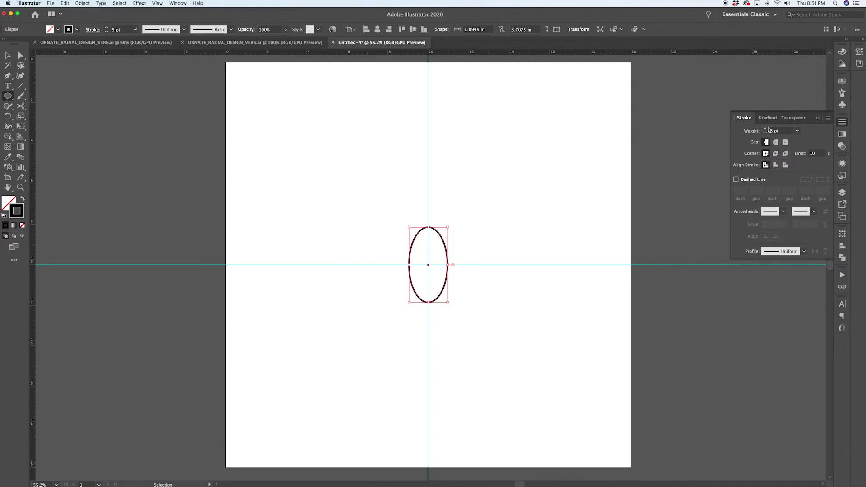
{"action": "key", "text": "v"}
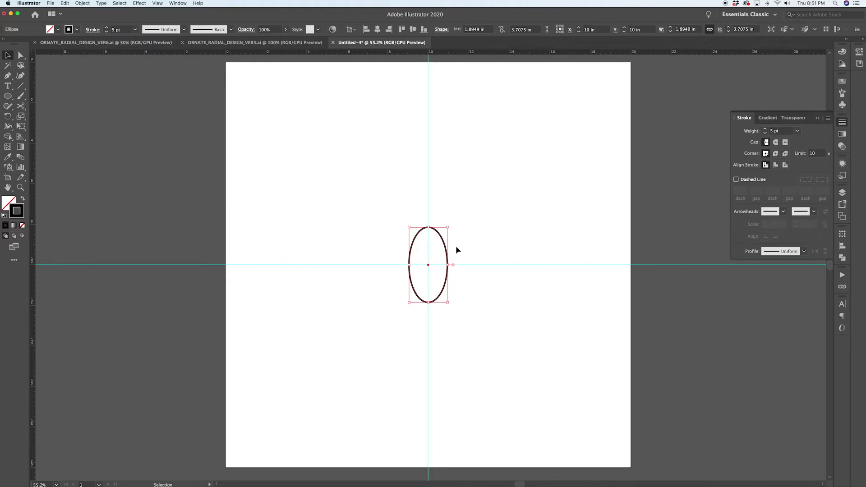
{"action": "scroll", "coordinate": [457, 250], "scroll_direction": "up", "scroll_amount": 3}
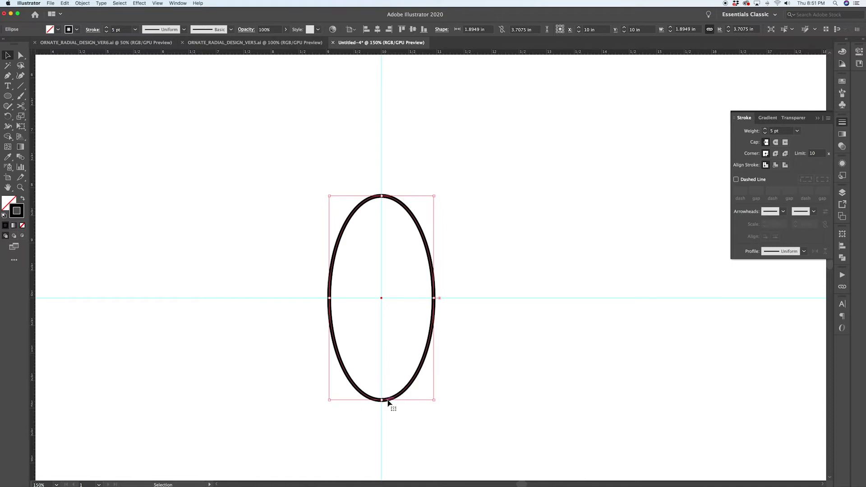
- Convert the ellipse's top and bottom anchors to sharp corners and select the lens-shaped petal
{"action": "scroll", "coordinate": [384, 402], "scroll_direction": "up", "scroll_amount": 1}
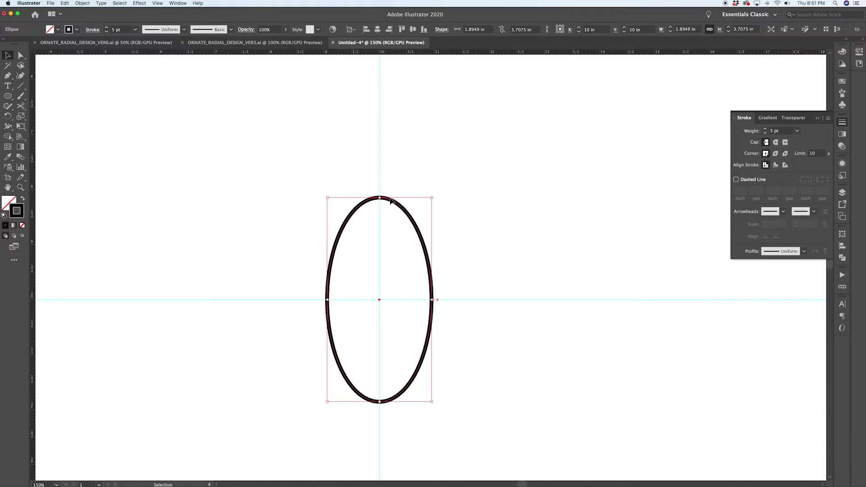
{"action": "key", "text": "p"}
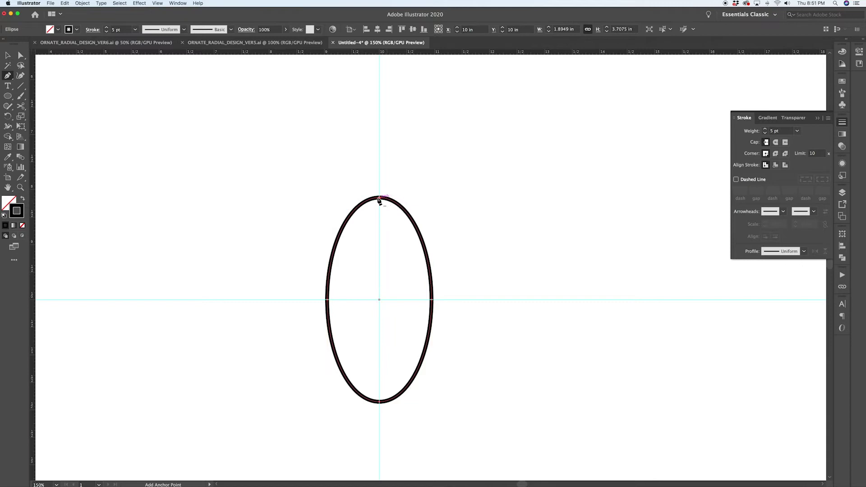
{"action": "key", "text": "alt"}
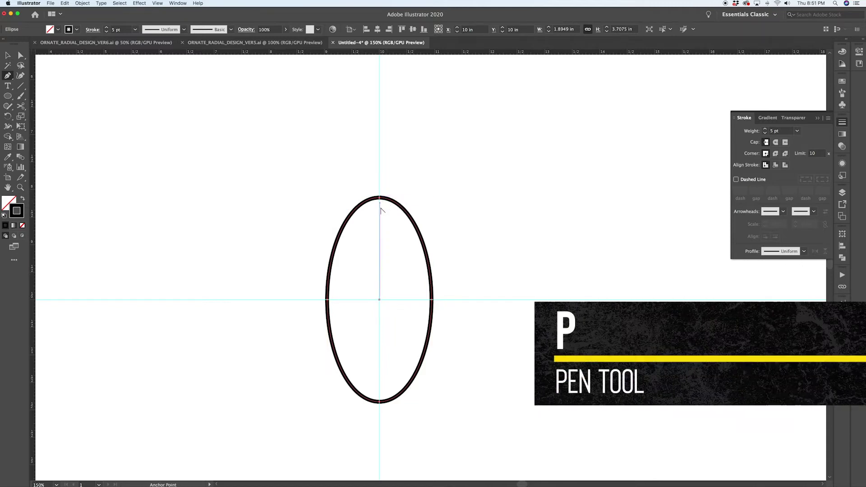
{"action": "left_click", "coordinate": [380, 197], "text": "alt"}
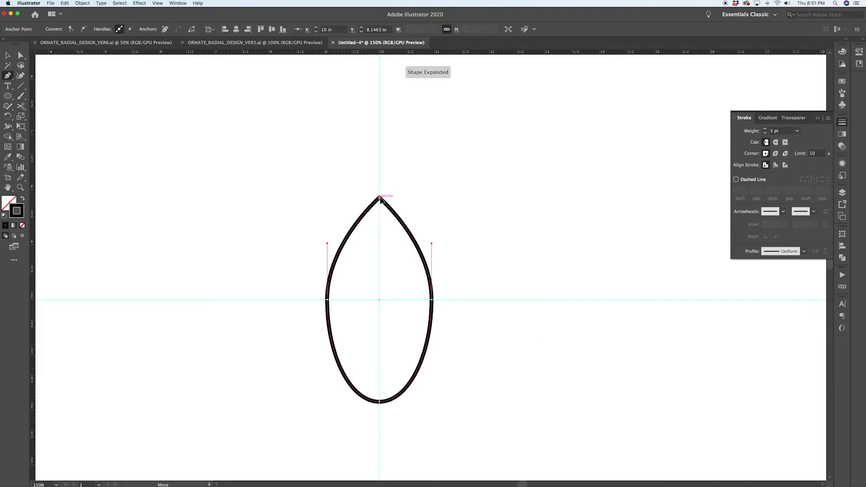
{"action": "left_click", "coordinate": [379, 402], "text": "alt"}
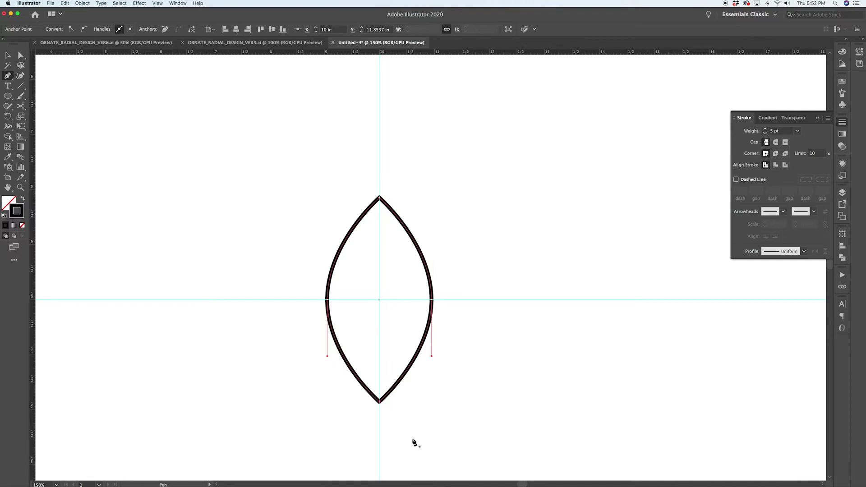
{"action": "left_click", "coordinate": [8, 55]}
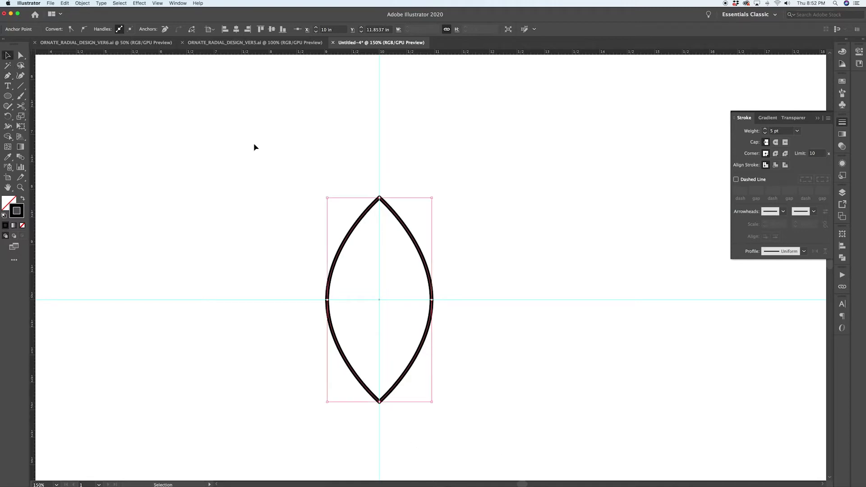
{"action": "left_click", "coordinate": [435, 206]}
{"action": "left_click", "coordinate": [393, 264]}
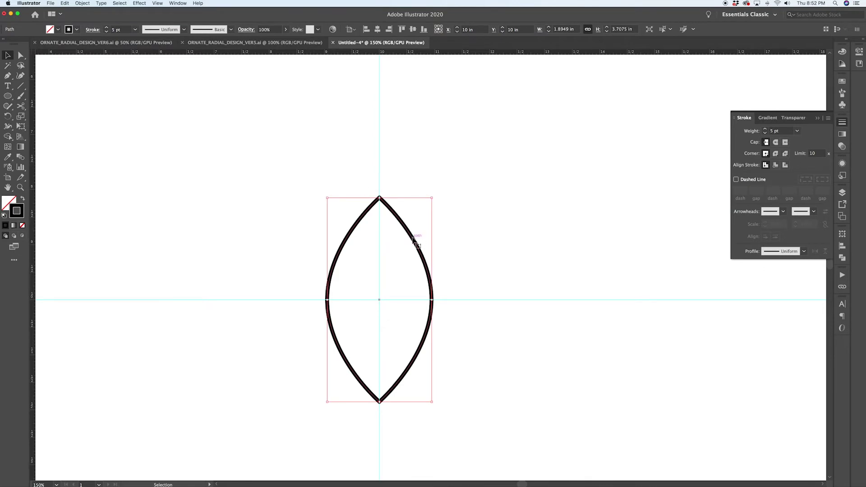
{"action": "key", "text": "r"}
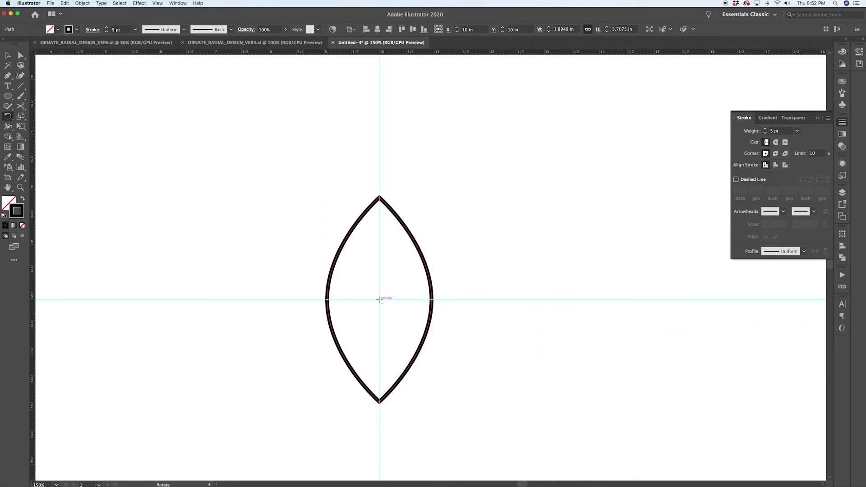
- Make 45° rotated copies of the petal around its centre, repeated twice, then deselect
{"action": "left_click", "coordinate": [379, 299], "text": "alt"}
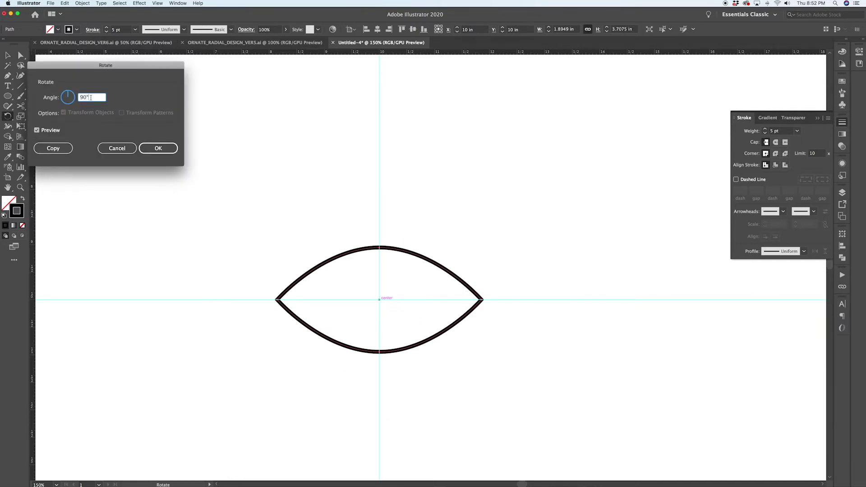
{"action": "type", "text": "45"}
{"action": "left_click", "coordinate": [53, 148]}
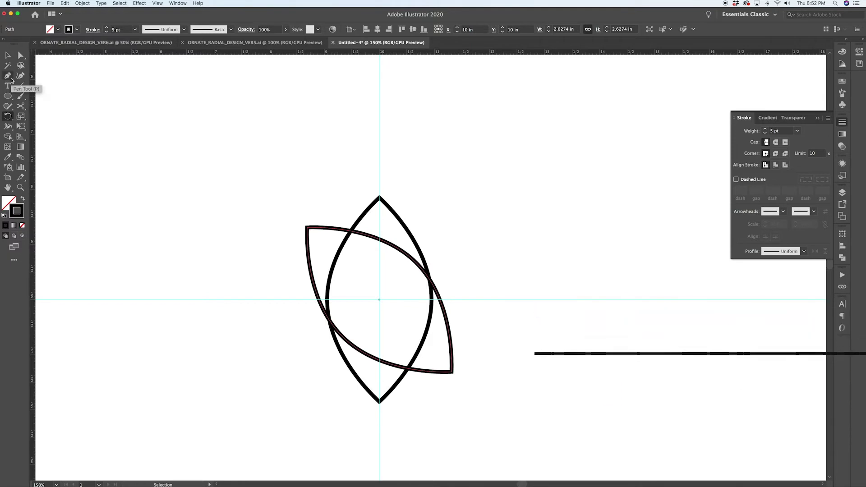
{"action": "key", "text": "super+d"}
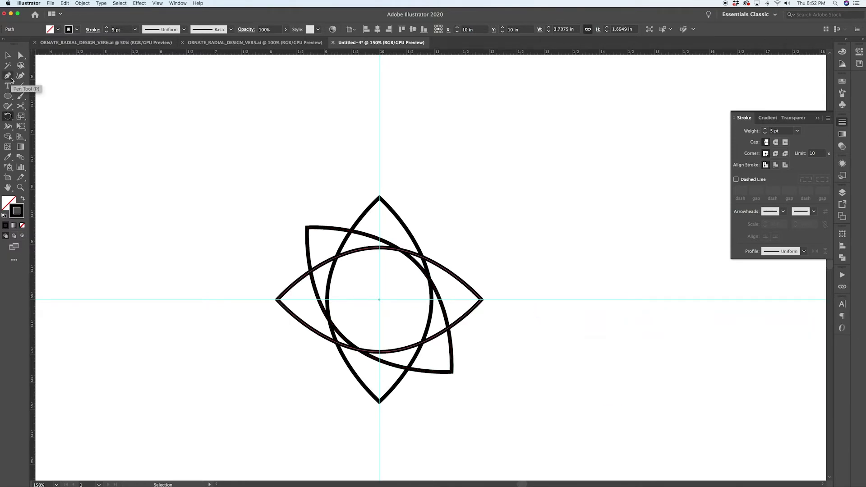
{"action": "key", "text": "super+d"}
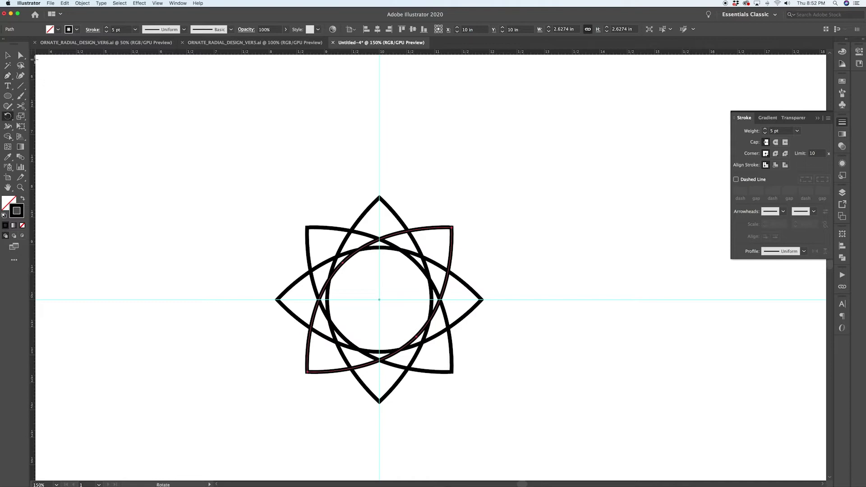
{"action": "left_click", "coordinate": [7, 55]}
{"action": "left_click", "coordinate": [273, 210]}
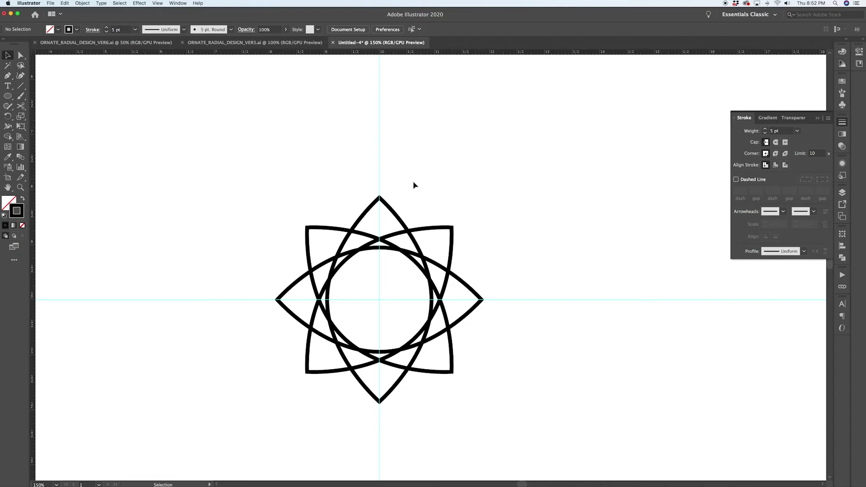
- Draw a circle at the star's centre with a 13 pt stroke
{"action": "key", "text": "l"}
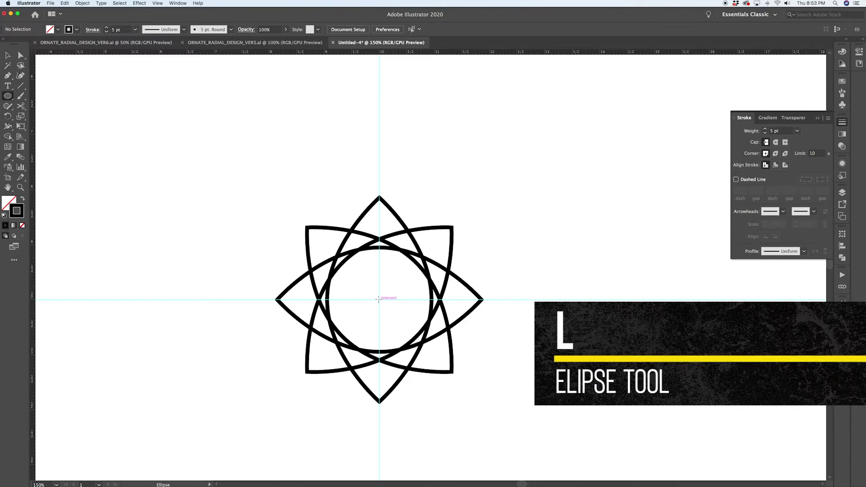
{"action": "left_click_drag", "start_coordinate": [380, 299], "coordinate": [327, 256]}
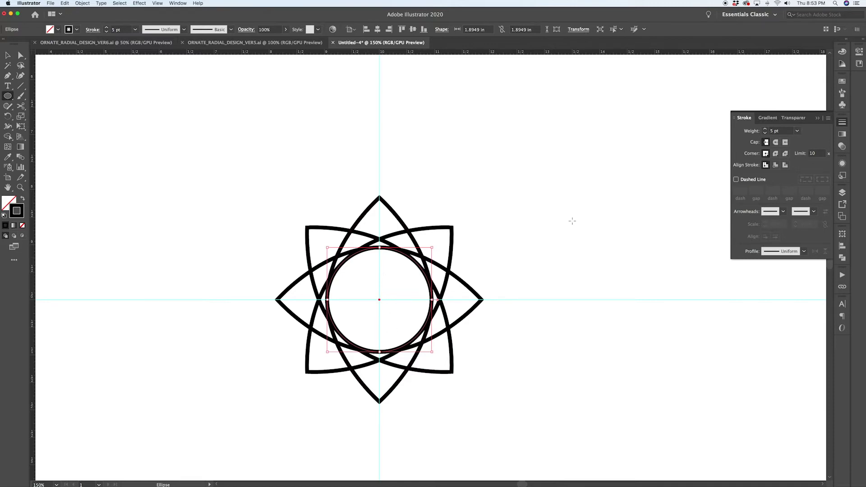
{"action": "left_click", "coordinate": [765, 130]}
{"action": "left_click", "coordinate": [765, 130]}
{"action": "left_click", "coordinate": [766, 129]}
{"action": "left_click", "coordinate": [765, 129]}
{"action": "left_click", "coordinate": [765, 130]}
{"action": "left_click", "coordinate": [765, 130]}
{"action": "left_click", "coordinate": [765, 130]}
{"action": "left_click", "coordinate": [766, 130]}
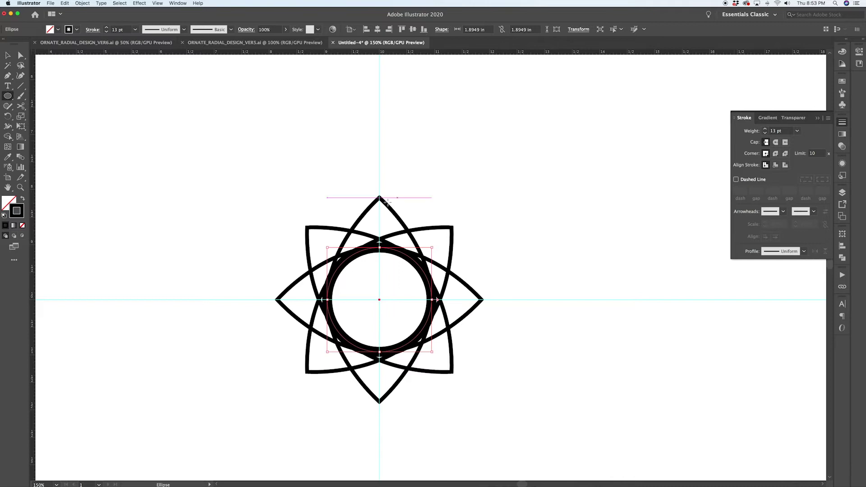
{"action": "key", "text": "v"}
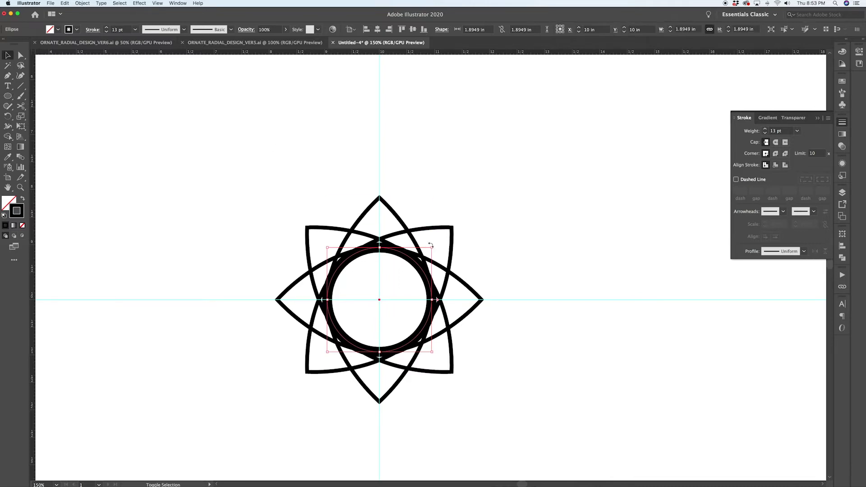
{"action": "left_click_drag", "start_coordinate": [432, 247], "coordinate": [429, 251]}
{"action": "left_click", "coordinate": [561, 236]}
- Paste a smaller copy of the circle in front and give it a 2 pt stroke
{"action": "key", "text": "a"}
{"action": "left_click", "coordinate": [428, 289]}
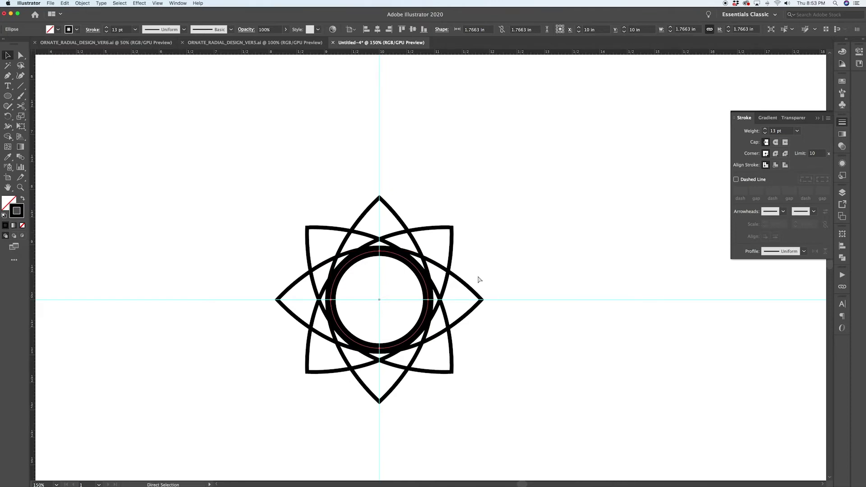
{"action": "key", "text": "super+c"}
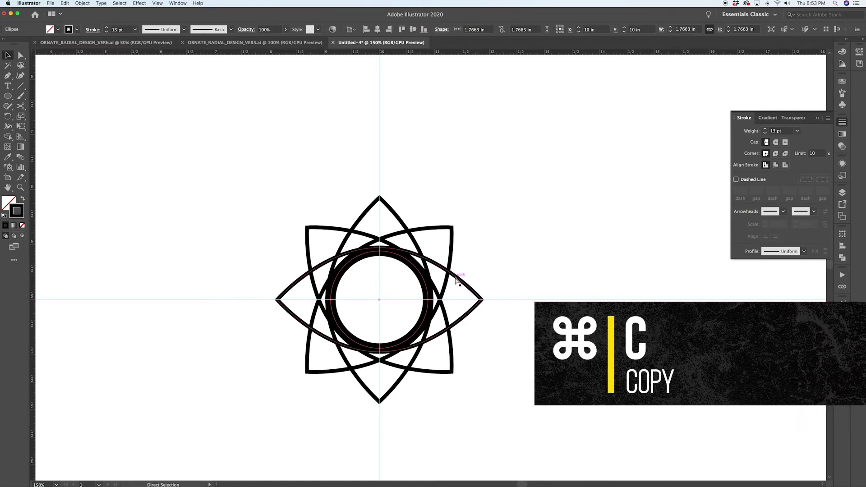
{"action": "key", "text": "super+f"}
{"action": "left_click_drag", "start_coordinate": [430, 248], "coordinate": [415, 261]}
{"action": "key", "text": "i"}
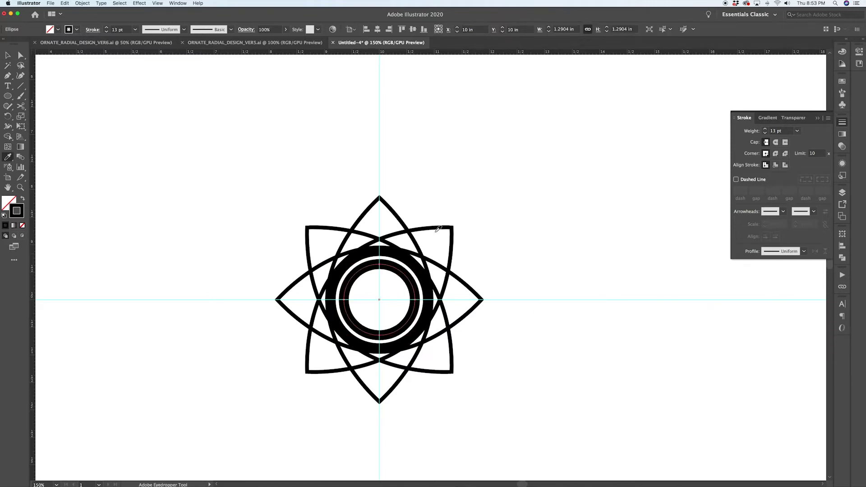
{"action": "left_click", "coordinate": [440, 228]}
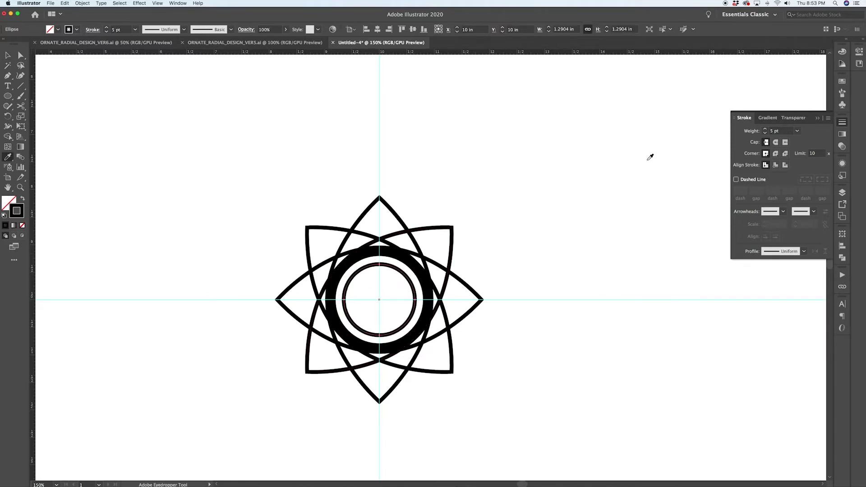
{"action": "left_click", "coordinate": [777, 131]}
{"action": "type", "text": "2"}
{"action": "key", "text": "Return"}
- Scale a second thin 2 pt circle to 1.08 in inside the first
{"action": "key", "text": "v"}
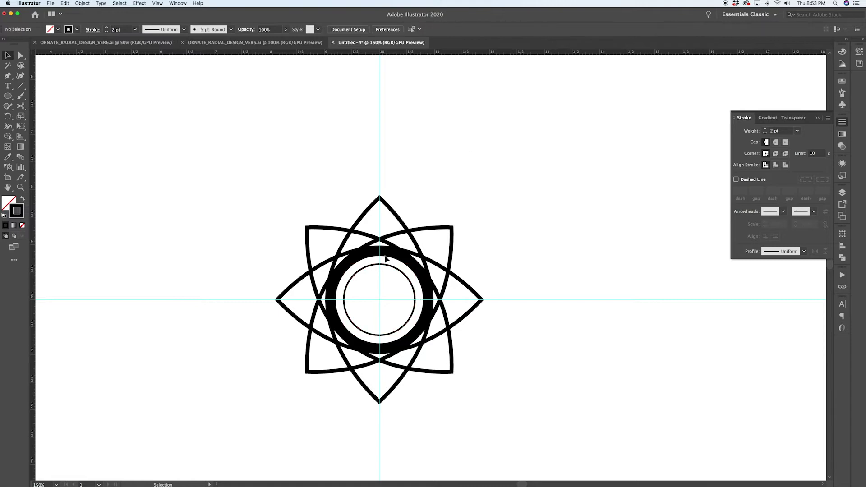
{"action": "left_click", "coordinate": [397, 270]}
{"action": "left_click_drag", "start_coordinate": [408, 265], "coordinate": [416, 262]}
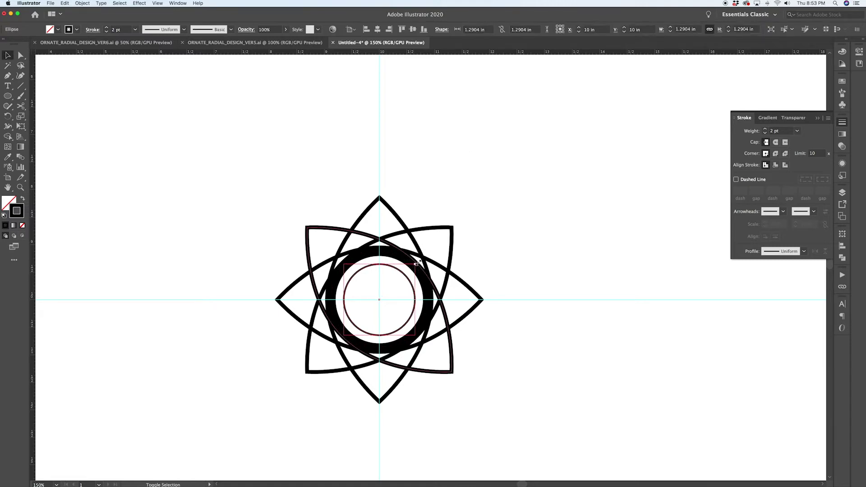
{"action": "left_click", "coordinate": [441, 271]}
{"action": "left_click", "coordinate": [402, 272]}
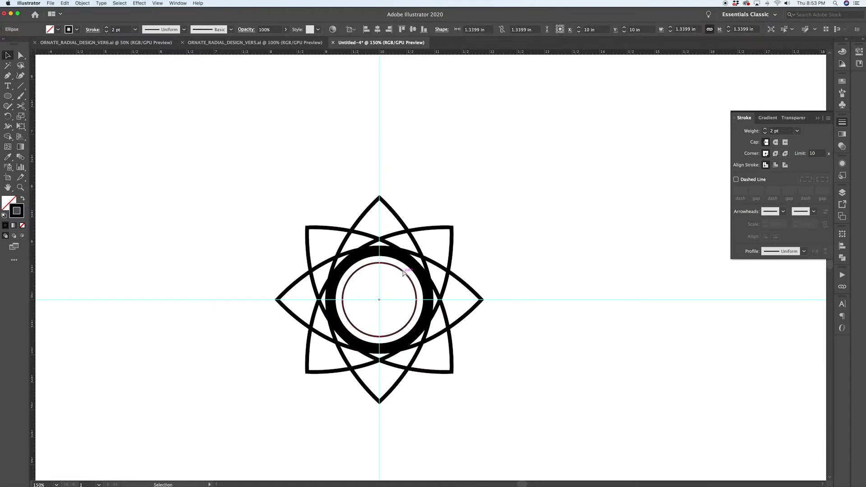
{"action": "left_click_drag", "start_coordinate": [417, 264], "coordinate": [410, 267]}
{"action": "left_click", "coordinate": [371, 290]}
{"action": "key", "text": "super+equal"}
{"action": "key", "text": "super+equal"}
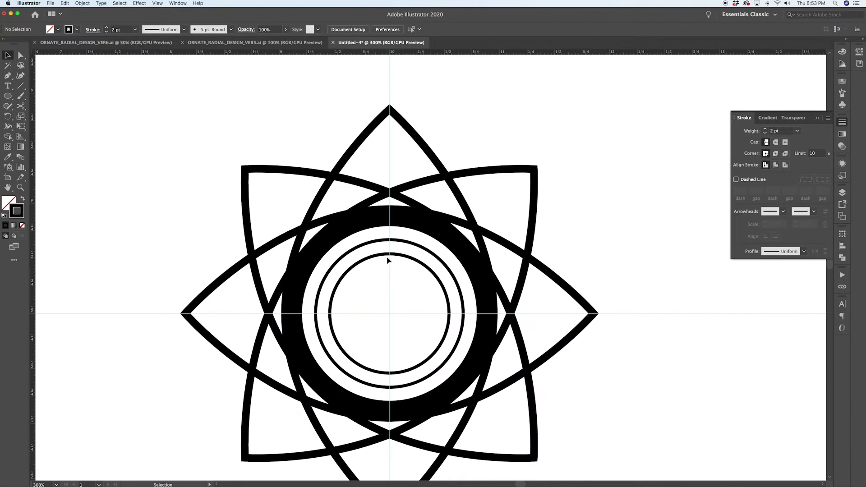
- Draw a short vertical tick between the top anchors of the two thin circles
{"action": "key", "text": "p"}
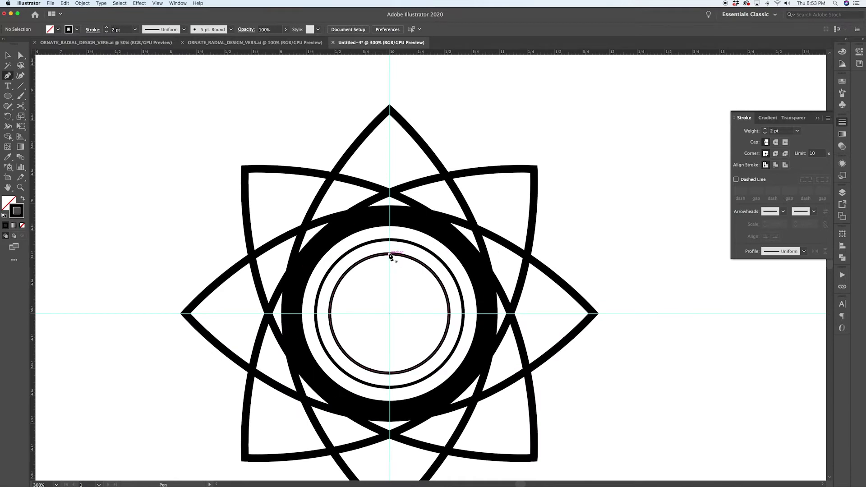
{"action": "left_click", "coordinate": [391, 255]}
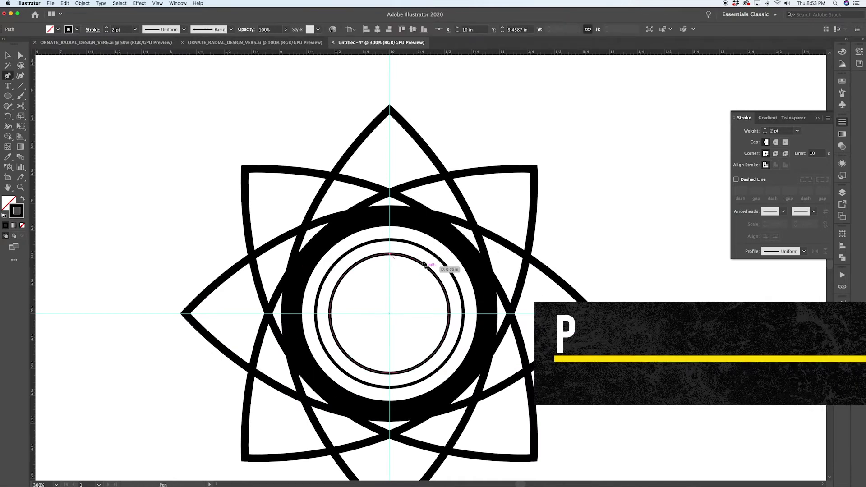
{"action": "left_click_drag", "start_coordinate": [429, 269], "coordinate": [397, 253]}
{"action": "left_click", "coordinate": [390, 240]}
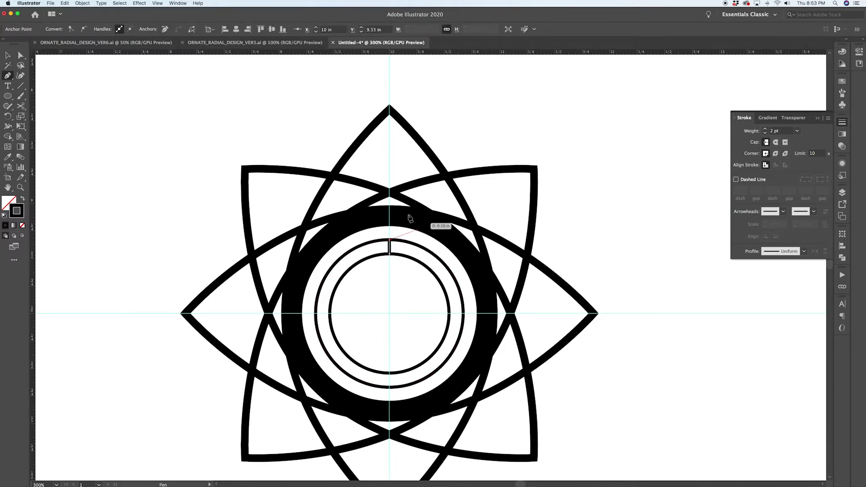
{"action": "left_click", "coordinate": [572, 109]}
{"action": "left_click", "coordinate": [627, 207]}
{"action": "left_click", "coordinate": [567, 259]}
{"action": "left_click", "coordinate": [390, 254]}
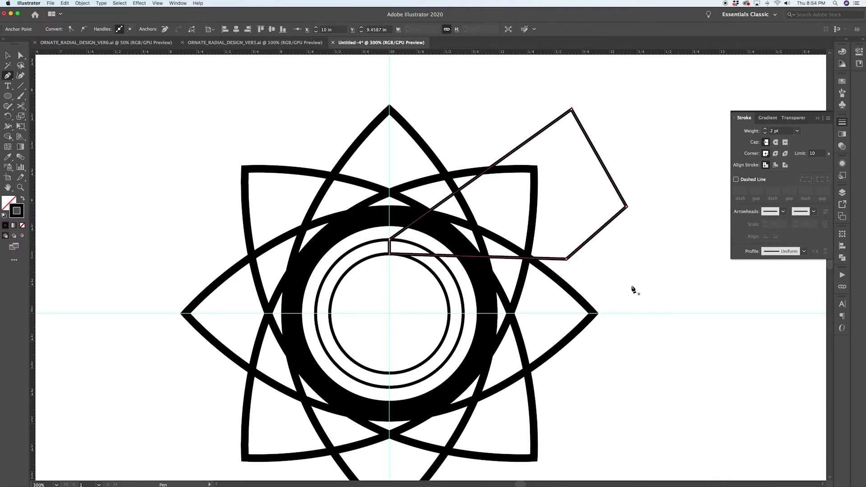
{"action": "key", "text": "super+z"}
{"action": "key", "text": "super+z"}
{"action": "key", "text": "super+z"}
{"action": "key", "text": "super+z"}
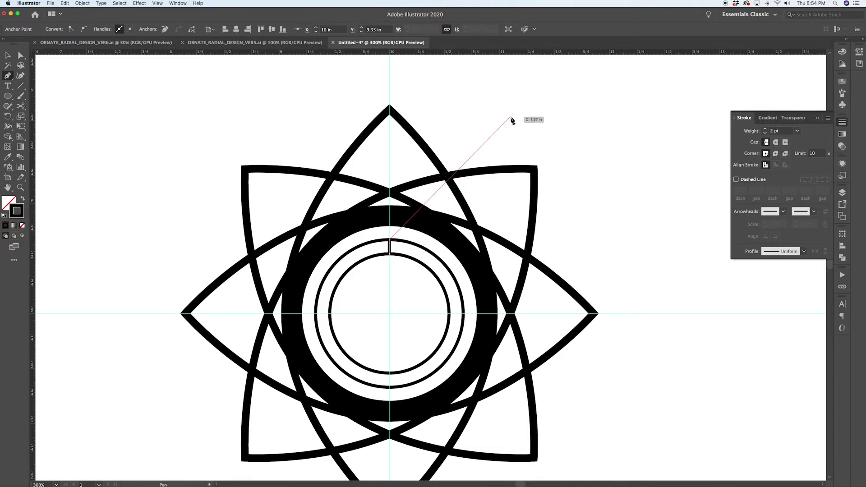
{"action": "key", "text": "super+shift+a"}
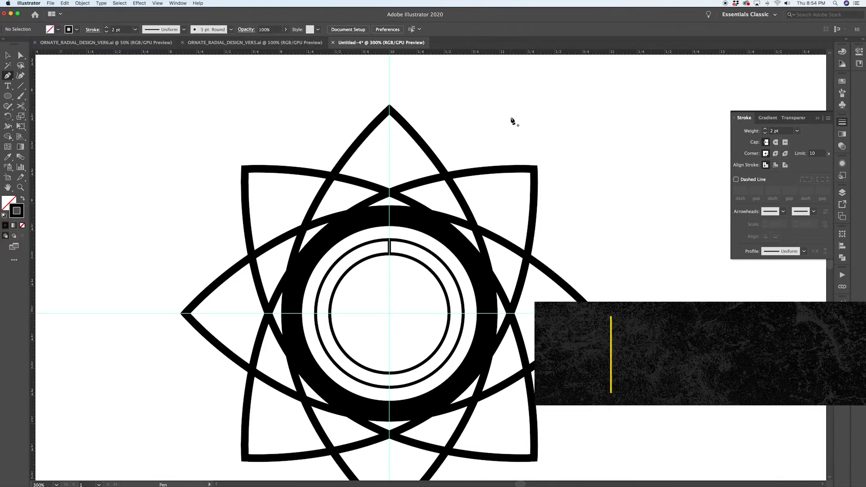
{"action": "key", "text": "v"}
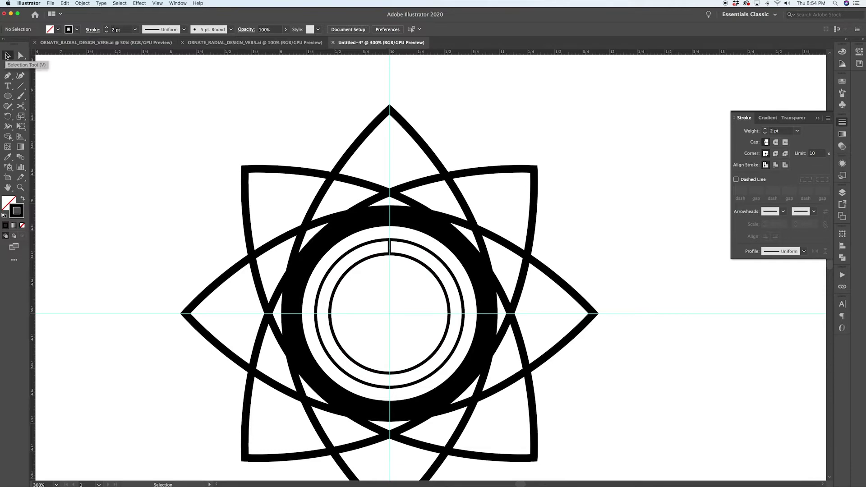
- Copy the tick around the centre every 22.5° until the ring is filled
{"action": "left_click", "coordinate": [391, 247]}
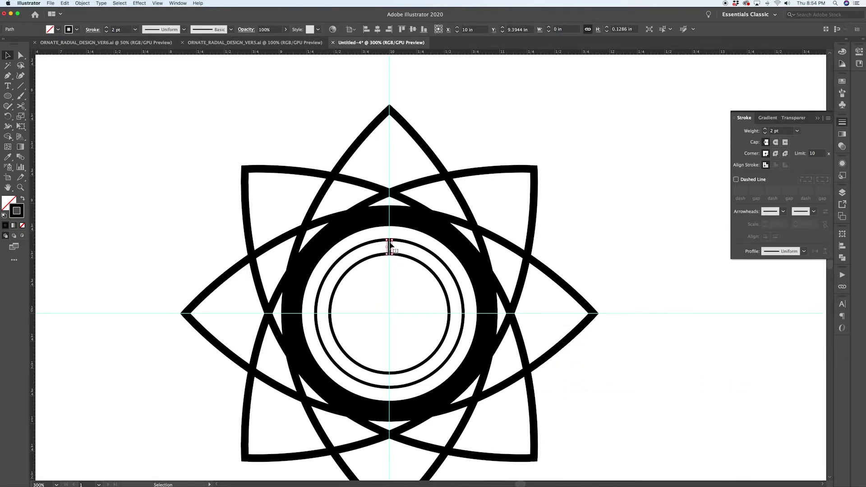
{"action": "key", "text": "r"}
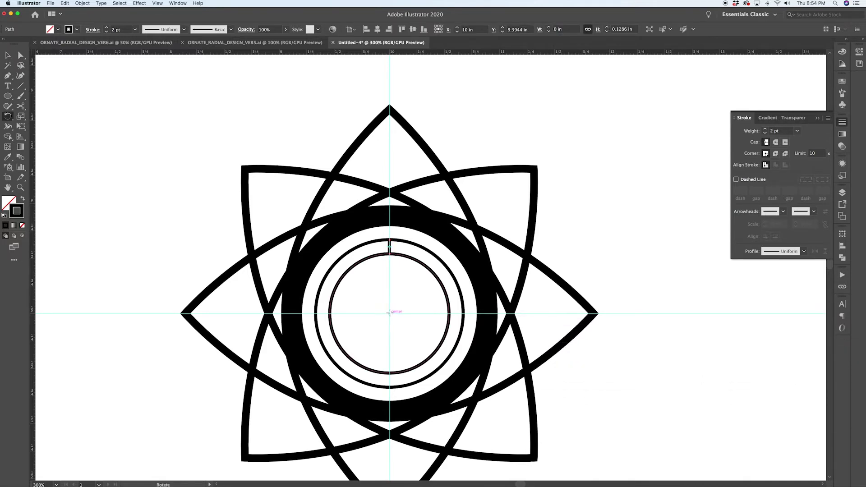
{"action": "left_click", "coordinate": [390, 313], "text": "alt"}
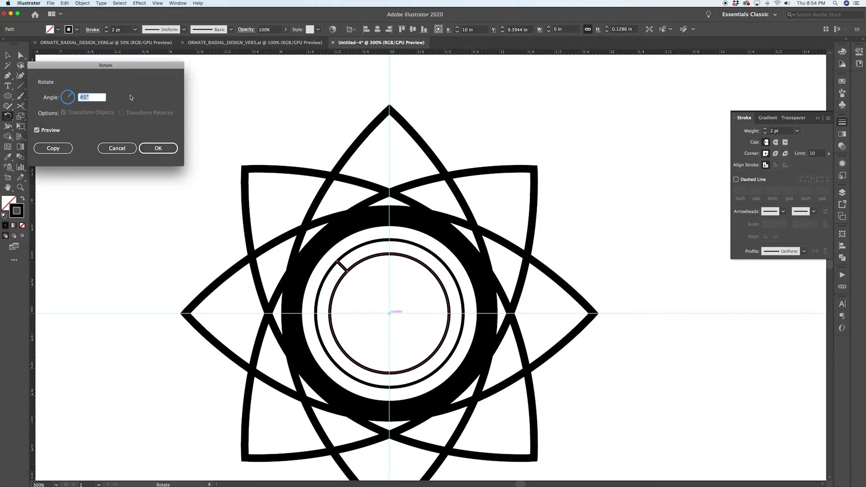
{"action": "type", "text": "22.5"}
{"action": "left_click", "coordinate": [52, 148]}
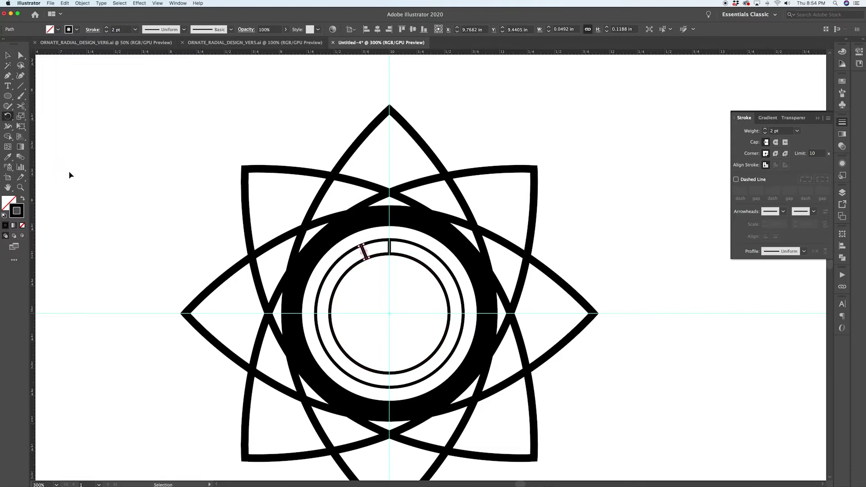
{"action": "key", "text": "super+d"}
{"action": "key", "text": "super+d"}
{"action": "key", "text": "super+d"}
{"action": "key", "text": "super+d"}
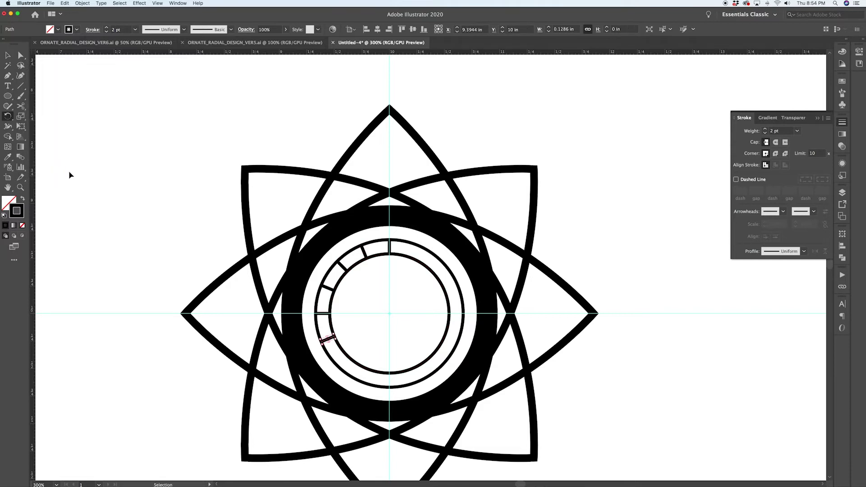
{"action": "key", "text": "super+d"}
{"action": "key", "text": "super+d"}
{"action": "key", "text": "super+d"}
{"action": "key", "text": "super+d"}
{"action": "key", "text": "super+d"}
{"action": "key", "text": "super+d"}
{"action": "key", "text": "super+d"}
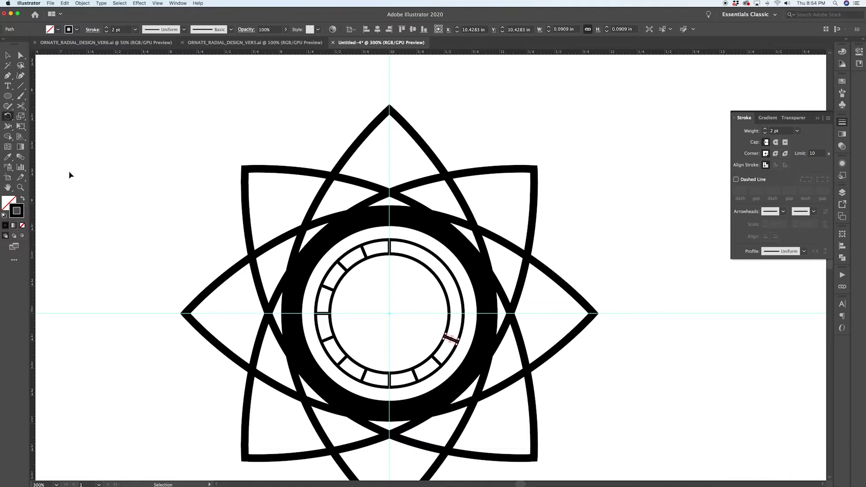
{"action": "key", "text": "super+d"}
{"action": "key", "text": "super+d"}
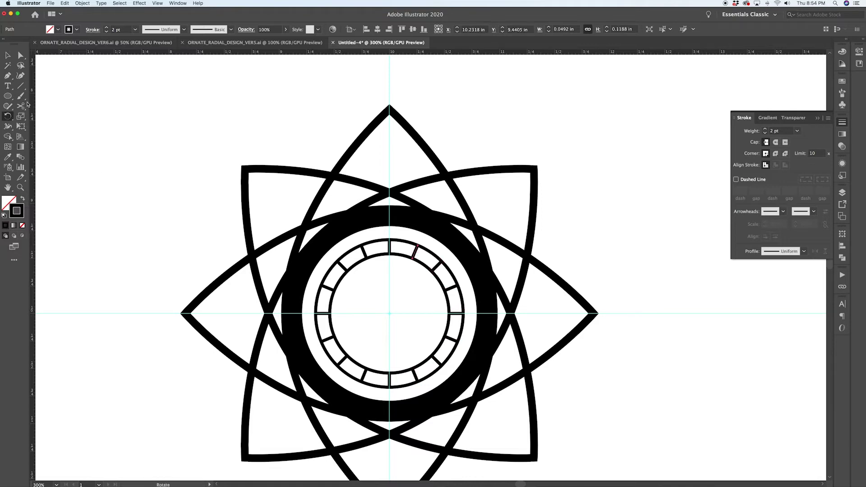
{"action": "left_click", "coordinate": [8, 55]}
{"action": "left_click", "coordinate": [421, 130]}
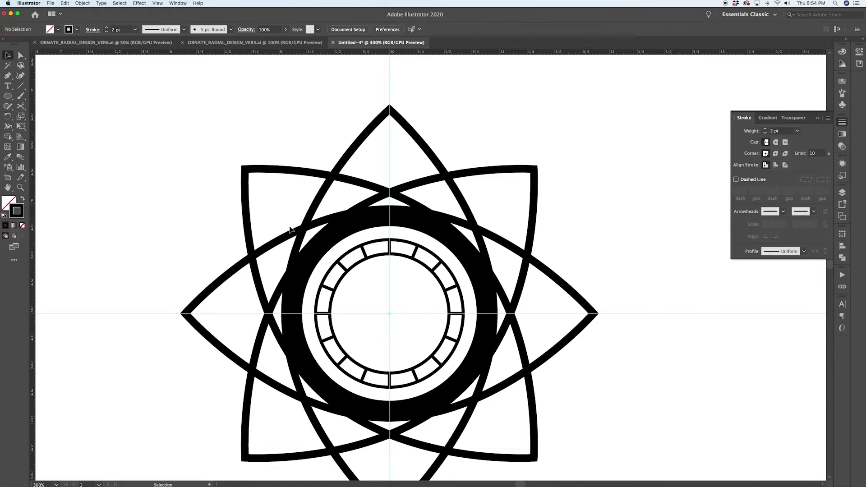
- Draw a centred circle inside the tick ring and give it the thick 13 pt stroke
{"action": "scroll", "coordinate": [271, 217], "scroll_direction": "down", "scroll_amount": 3}
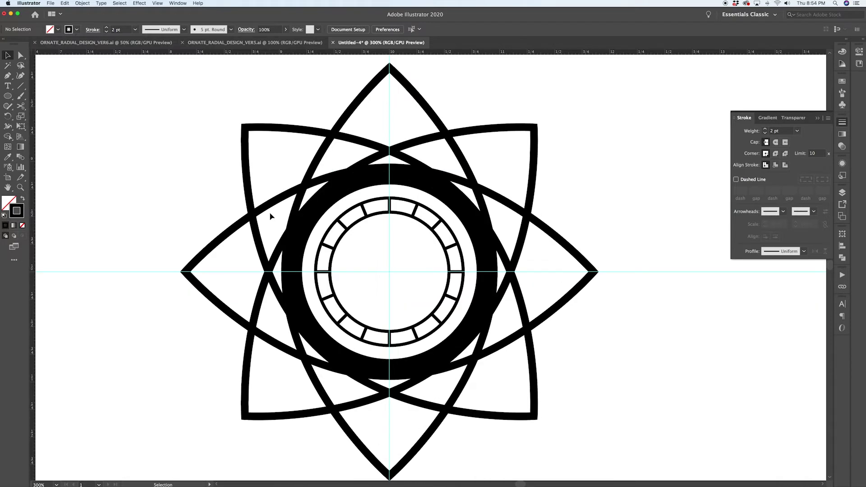
{"action": "key", "text": "l"}
{"action": "left_click_drag", "start_coordinate": [390, 271], "coordinate": [399, 228]}
{"action": "key", "text": "i"}
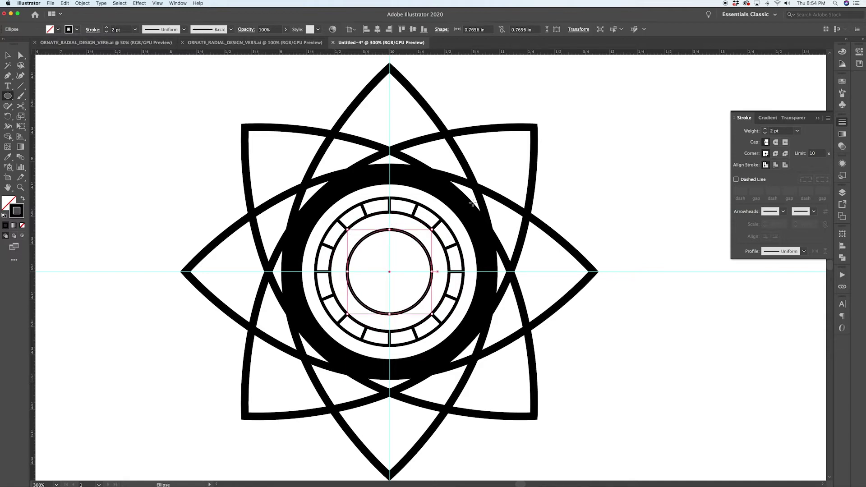
{"action": "left_click", "coordinate": [470, 207]}
{"action": "key", "text": "v"}
{"action": "left_click", "coordinate": [499, 159]}
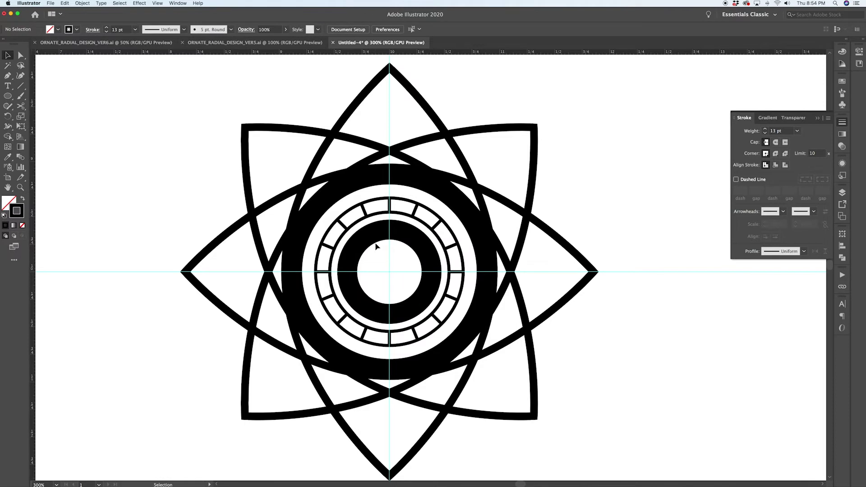
- Add a small centred square rotated 45° into a solid black diamond
{"action": "key", "text": "m"}
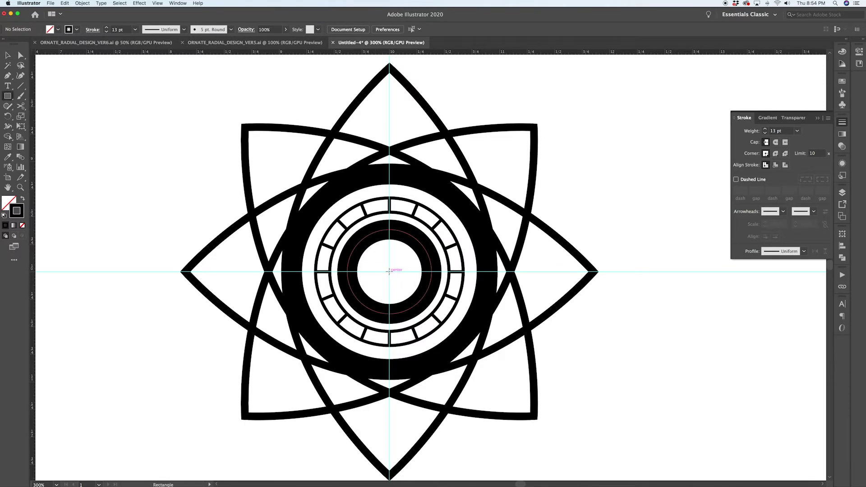
{"action": "mouse_move", "coordinate": [390, 271]}
{"action": "left_mouse_down"}
{"action": "mouse_move", "coordinate": [376, 256]}
{"action": "mouse_move", "coordinate": [436, 271]}
{"action": "left_mouse_up"}
{"action": "key", "text": "v"}
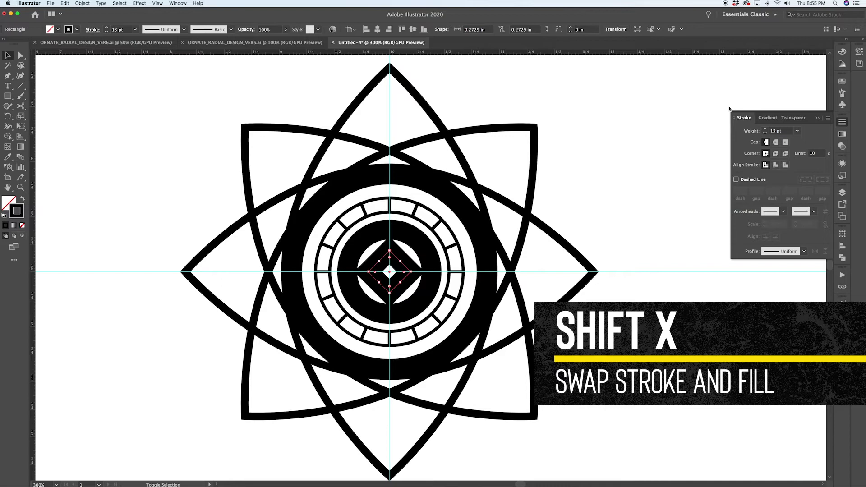
{"action": "key", "text": "shift+x"}
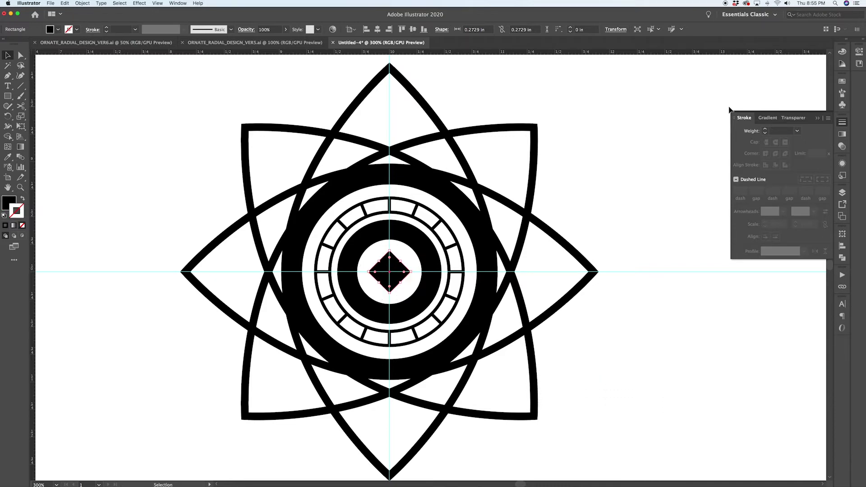
{"action": "left_click", "coordinate": [842, 51]}
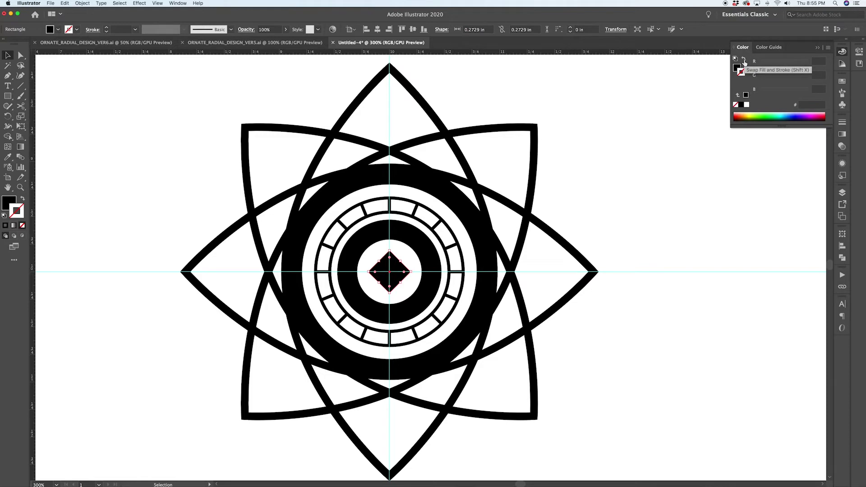
{"action": "left_click", "coordinate": [745, 63]}
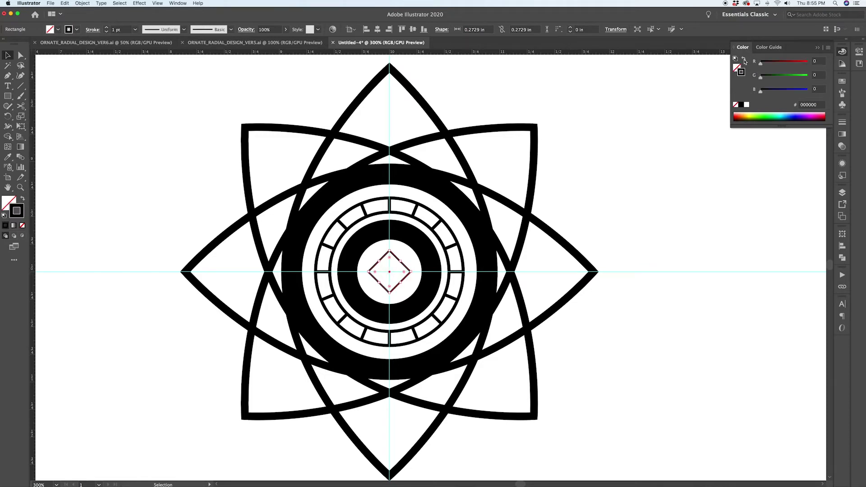
{"action": "left_click", "coordinate": [745, 62]}
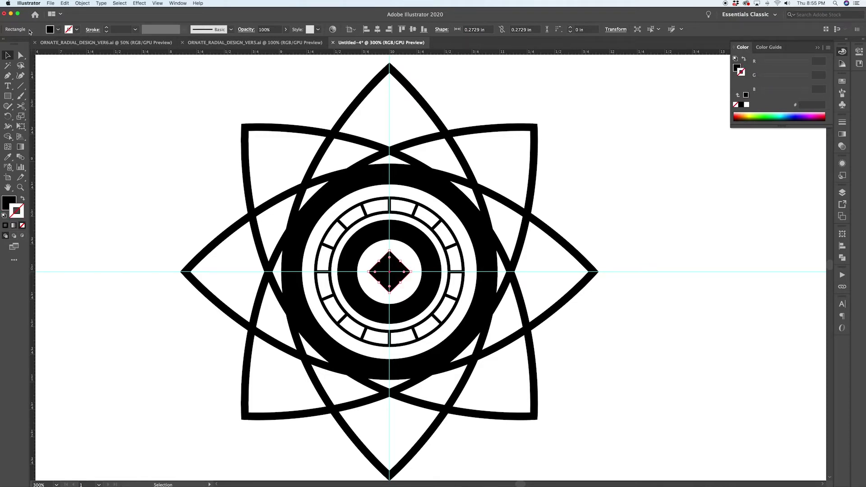
{"action": "left_click", "coordinate": [138, 116]}
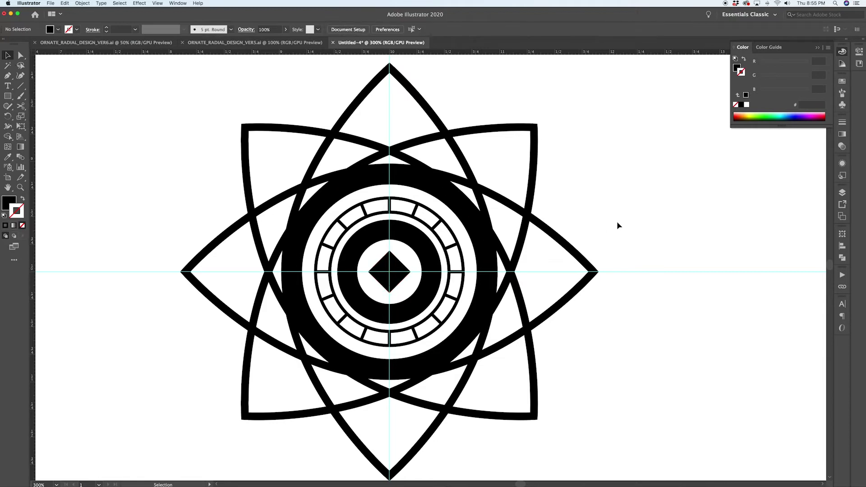
- Draw a small solid black dot inside the top petal
{"action": "key", "text": "l"}
{"action": "mouse_move", "coordinate": [390, 112]}
{"action": "left_mouse_down"}
{"action": "mouse_move", "coordinate": [397, 118]}
{"action": "mouse_move", "coordinate": [378, 100]}
{"action": "left_mouse_up"}
{"action": "key", "text": "v"}
{"action": "left_click", "coordinate": [481, 91]}
{"action": "left_click", "coordinate": [398, 117]}
- Rotate-copy the dot around the design centre at 45°, repeating to fill all eight petals
{"action": "key", "text": "r"}
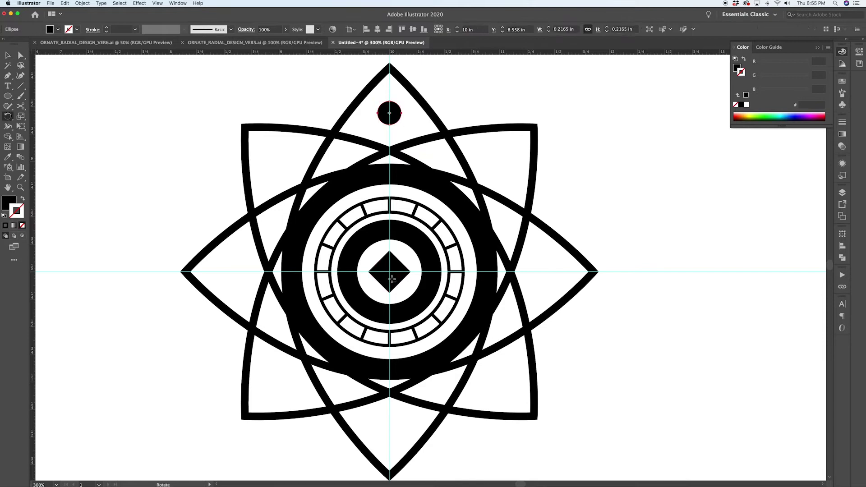
{"action": "left_click", "coordinate": [390, 271], "text": "alt"}
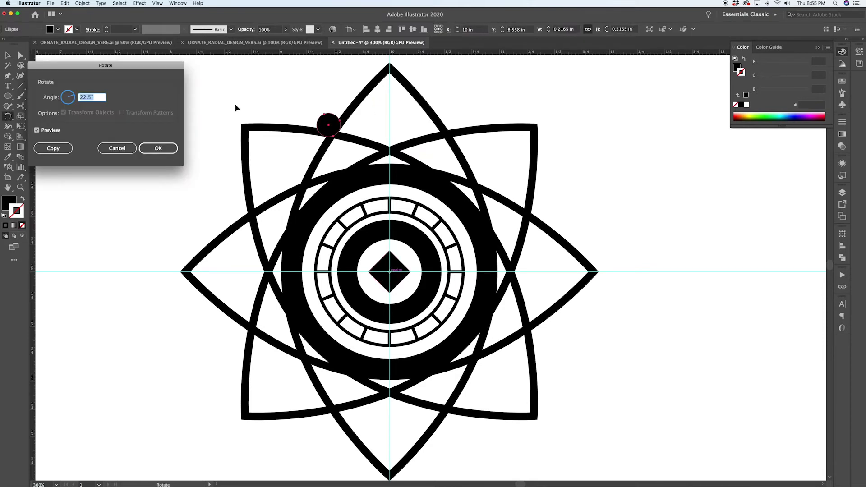
{"action": "type", "text": "45"}
{"action": "left_click", "coordinate": [60, 148]}
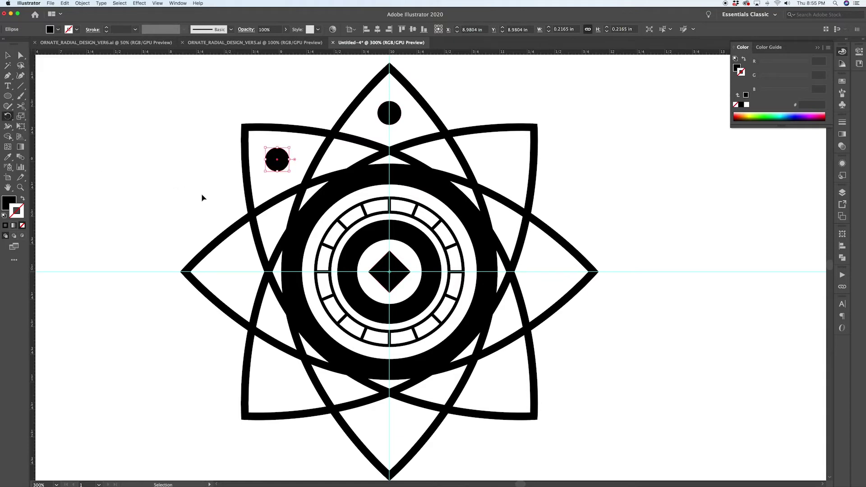
{"action": "key", "text": "super+d"}
{"action": "key", "text": "super+d"}
{"action": "key", "text": "super+d"}
{"action": "key", "text": "super+d"}
{"action": "key", "text": "super+d"}
{"action": "key", "text": "super+d"}
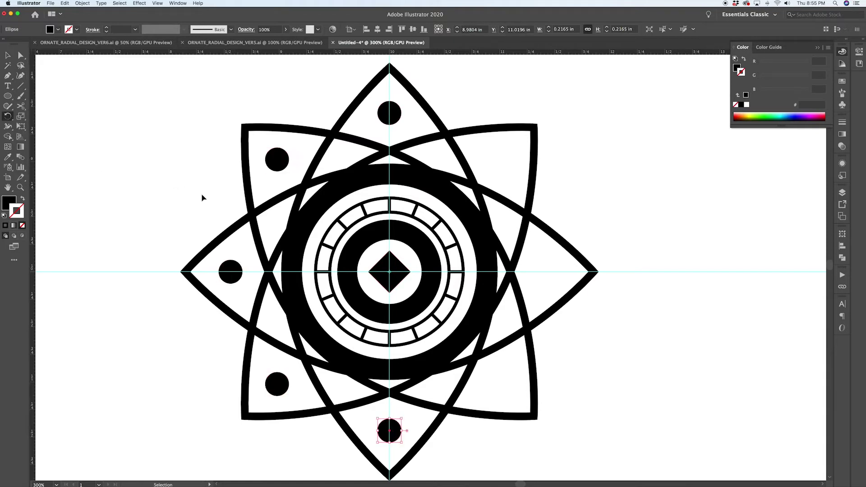
{"action": "left_click", "coordinate": [202, 197], "text": "super"}
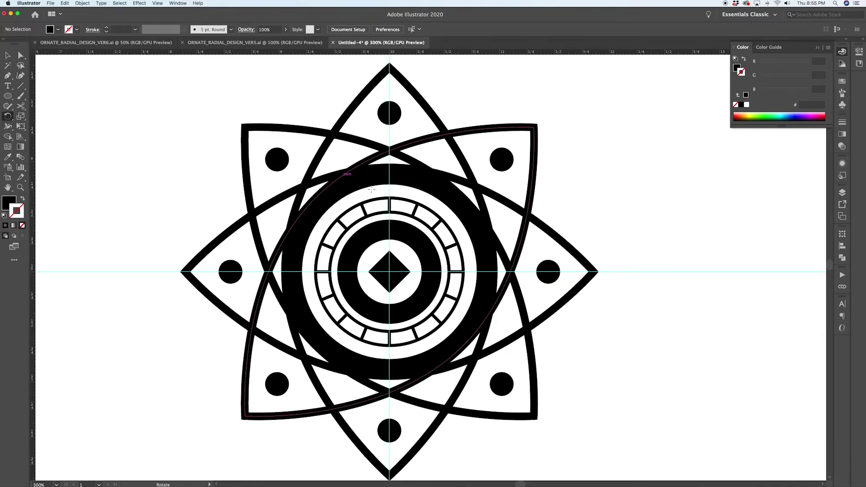
{"action": "key", "text": "super+minus"}
- Offset the vertical petal outline by 0.25 in and give it the 2 pt stroke
{"action": "key", "text": "v"}
{"action": "left_click", "coordinate": [419, 108]}
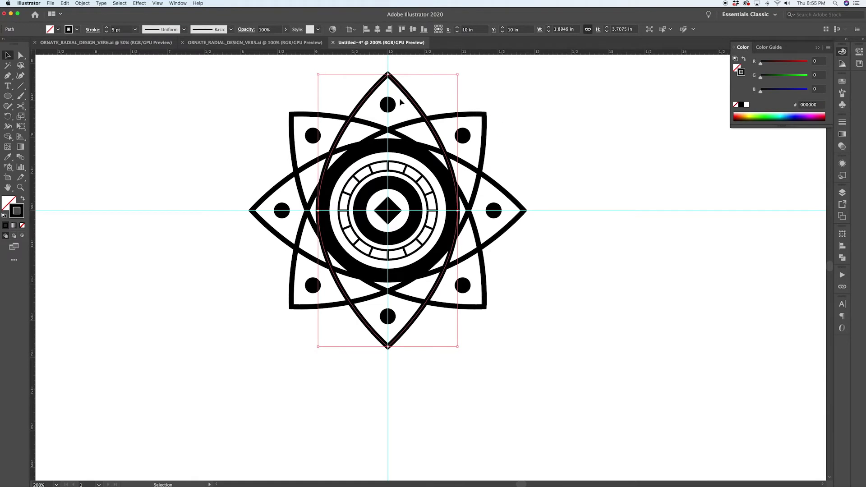
{"action": "left_click", "coordinate": [88, 4]}
{"action": "mouse_move", "coordinate": [104, 154]}
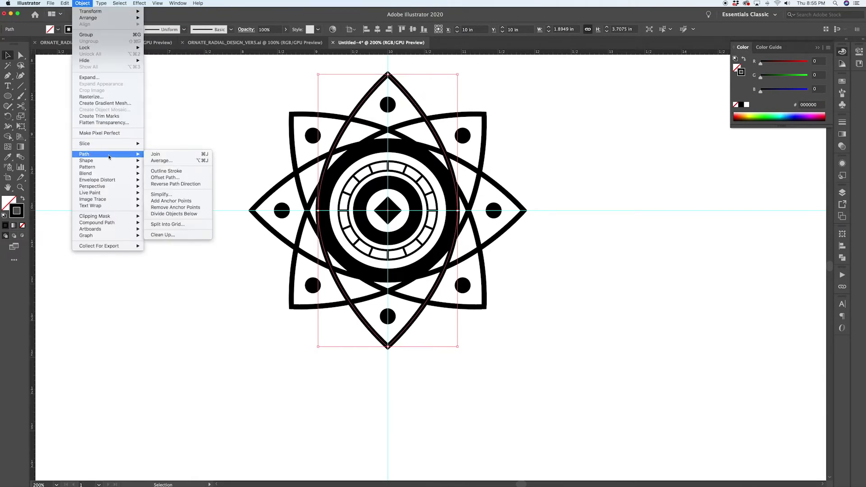
{"action": "left_click", "coordinate": [165, 178]}
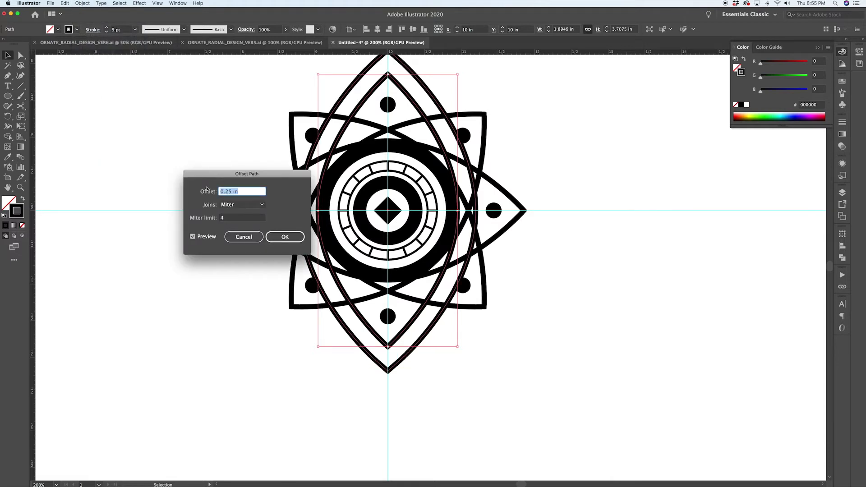
{"action": "left_click", "coordinate": [289, 238]}
{"action": "key", "text": "i"}
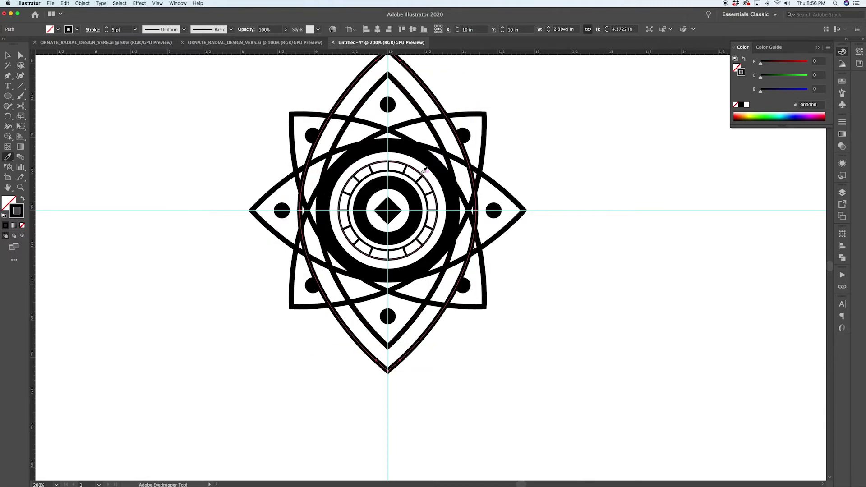
{"action": "left_click", "coordinate": [423, 168]}
- Cut the offset outline where it crosses both neighbouring petals and delete its lower part
{"action": "key", "text": "v"}
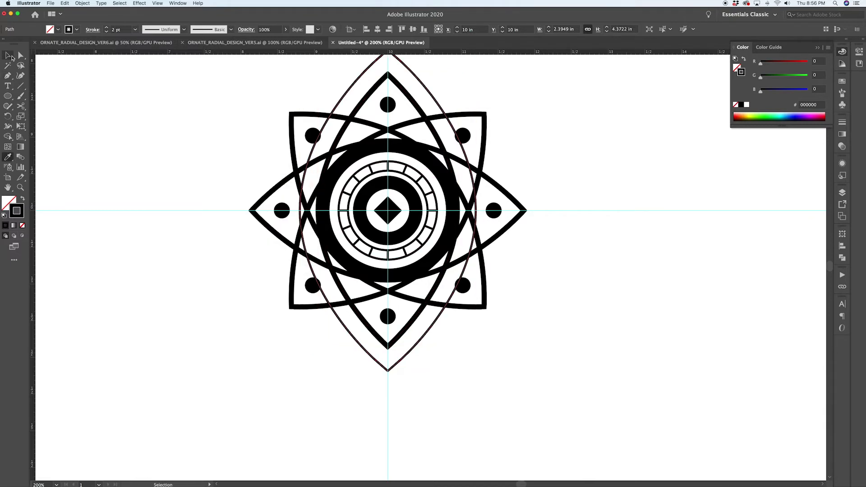
{"action": "scroll", "coordinate": [424, 100], "scroll_direction": "up", "scroll_amount": 5}
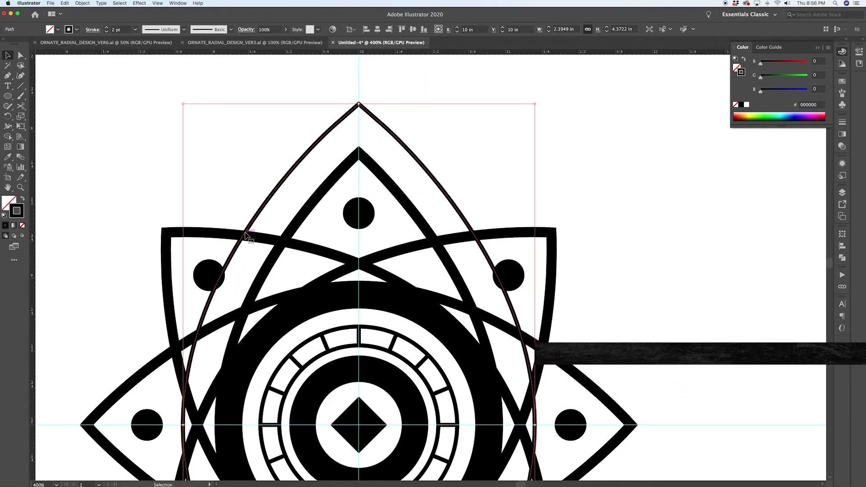
{"action": "key", "text": "c"}
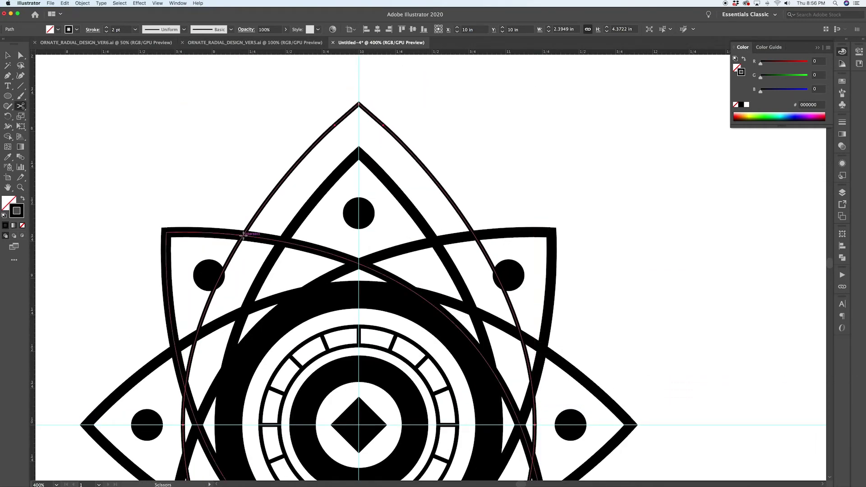
{"action": "left_click", "coordinate": [243, 234]}
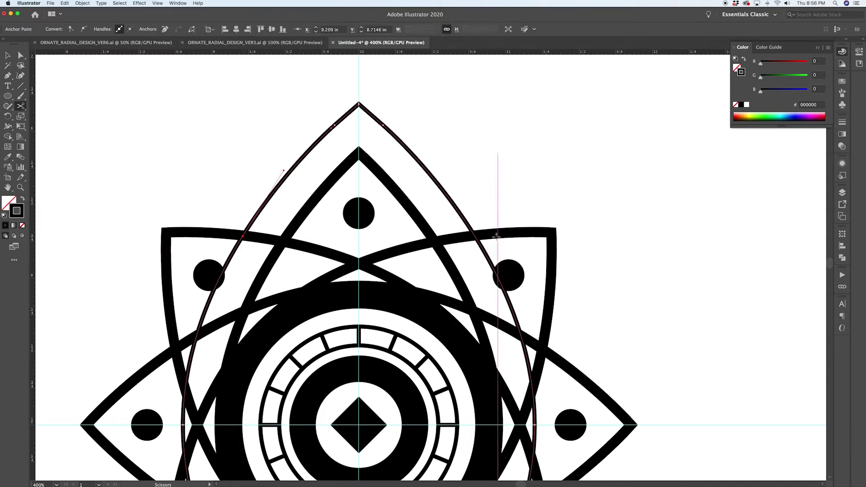
{"action": "left_click", "coordinate": [475, 235]}
{"action": "key", "text": "super+shift+a"}
{"action": "key", "text": "a"}
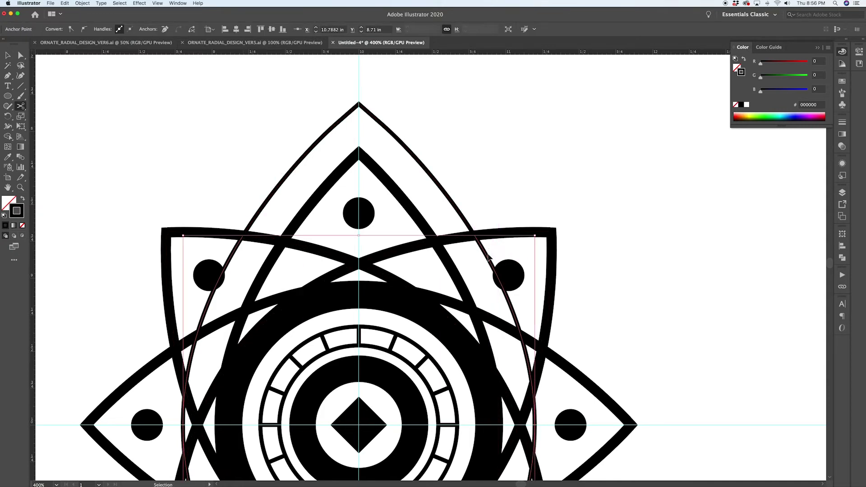
{"action": "left_click", "coordinate": [484, 251]}
{"action": "key", "text": "Delete"}
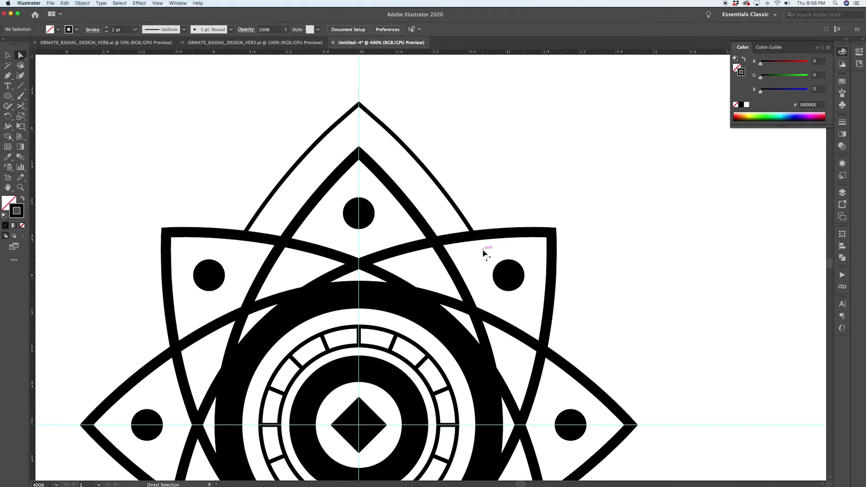
{"action": "key", "text": "v"}
{"action": "left_click", "coordinate": [442, 187]}
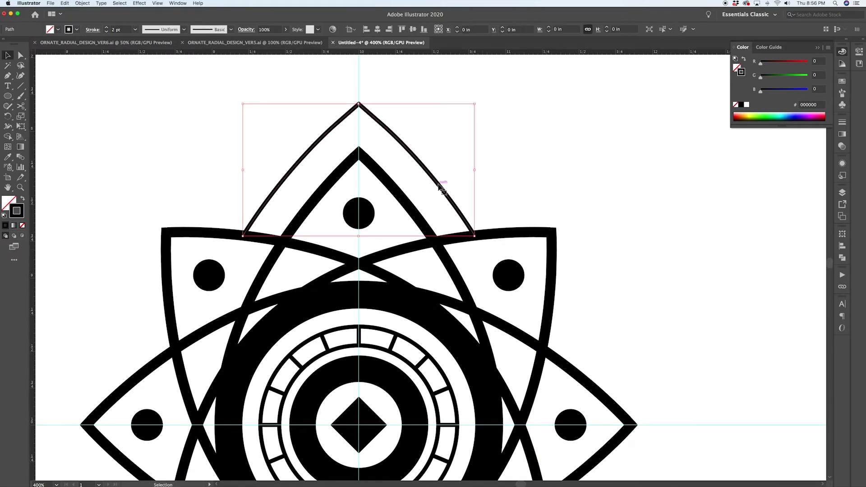
- Draw a stripe from the petal edge to the outer outline on the left, plus two parallel copies
{"action": "scroll", "coordinate": [433, 140], "scroll_direction": "up", "scroll_amount": 2}
{"action": "left_click", "coordinate": [474, 142]}
{"action": "scroll", "coordinate": [372, 143], "scroll_direction": "left", "scroll_amount": 2}
{"action": "key", "text": "p"}
{"action": "left_click", "coordinate": [333, 238]}
{"action": "left_click", "coordinate": [307, 212]}
{"action": "key", "text": "v"}
{"action": "left_click", "coordinate": [321, 207]}
{"action": "left_click_drag", "start_coordinate": [318, 221], "coordinate": [324, 215]}
{"action": "key", "text": "super+d"}
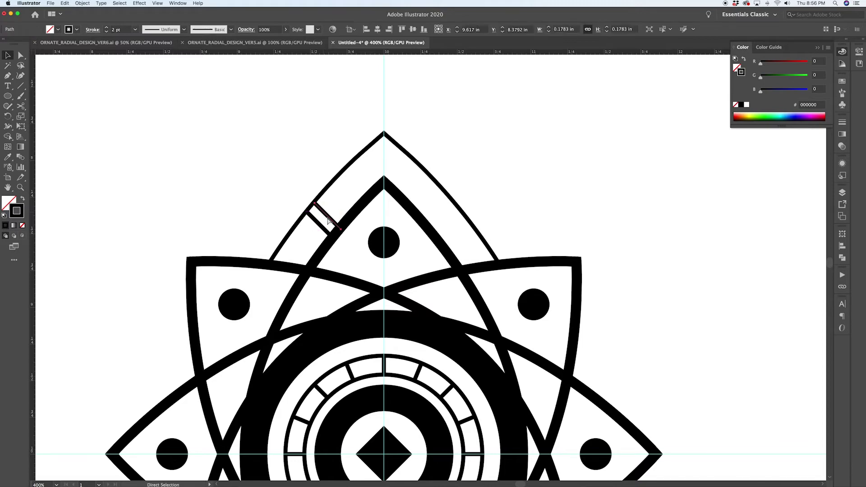
- Group the three parallel stripes together
{"action": "key", "text": "super+shift+a"}
{"action": "scroll", "coordinate": [328, 219], "scroll_direction": "up", "scroll_amount": 1}
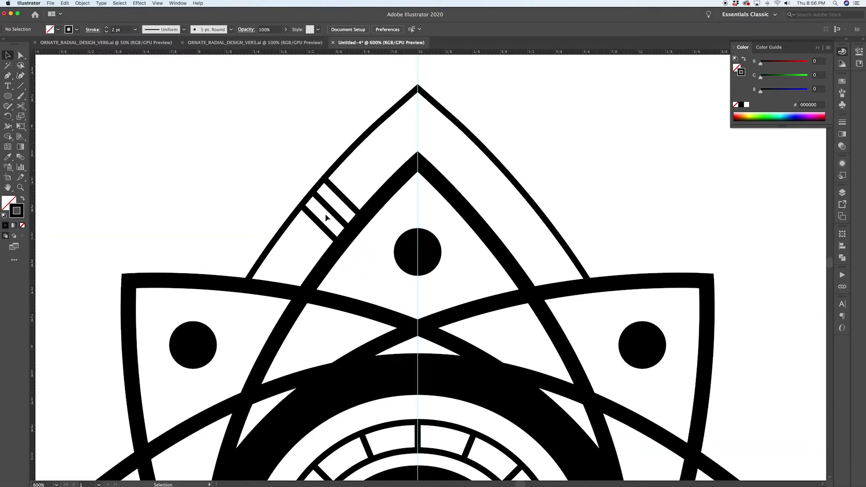
{"action": "left_click", "coordinate": [344, 197]}
{"action": "left_click", "coordinate": [336, 208], "text": "shift"}
{"action": "left_click", "coordinate": [334, 219], "text": "shift"}
{"action": "key", "text": "super+g"}
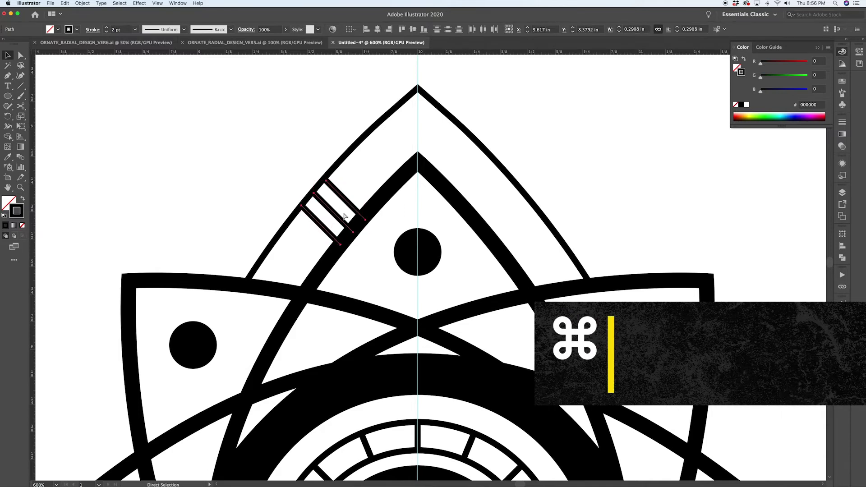
{"action": "key", "text": "v"}
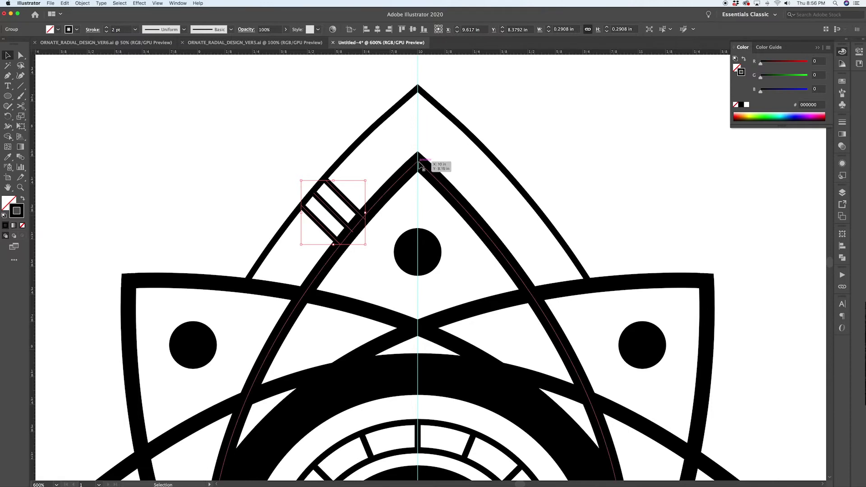
{"action": "key", "text": "o"}
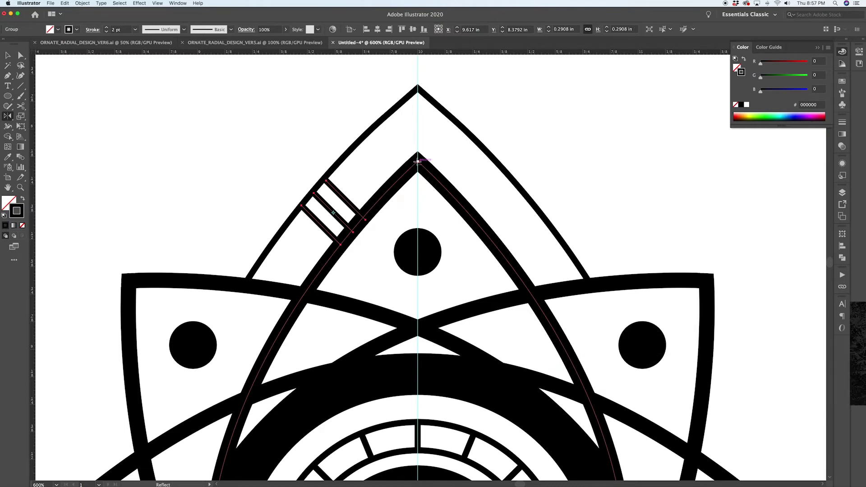
- Mirror-copy the stripe group across a vertical axis through the tip apex onto the right side
{"action": "left_click", "coordinate": [418, 161], "text": "alt"}
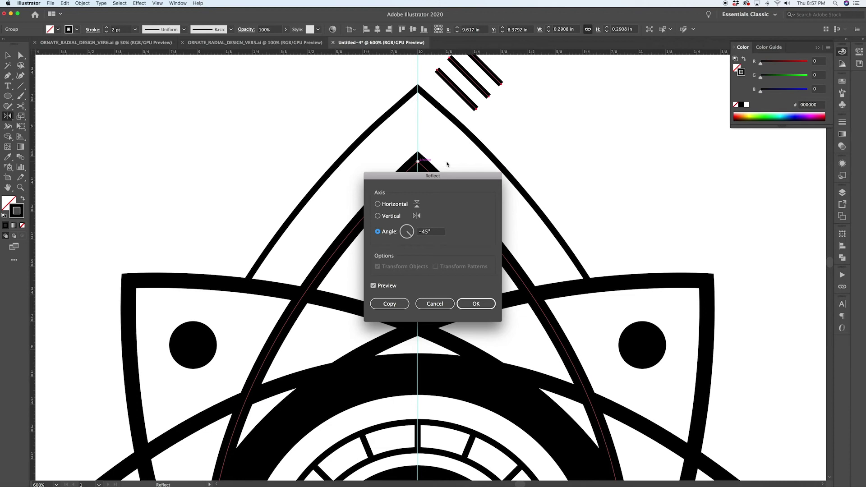
{"action": "left_click", "coordinate": [378, 217]}
{"action": "left_click", "coordinate": [387, 305]}
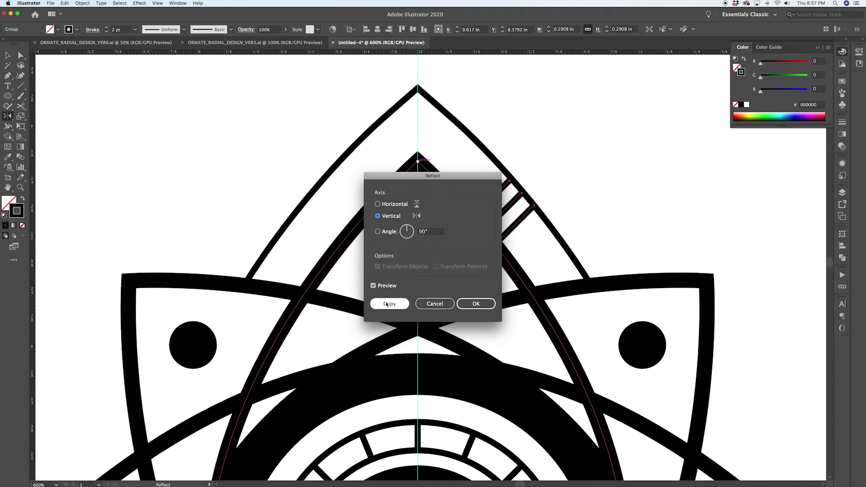
{"action": "key", "text": "v"}
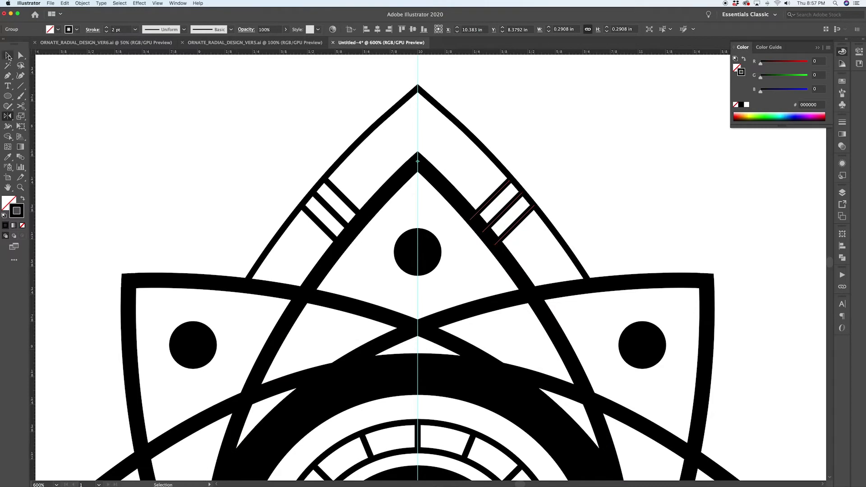
{"action": "left_click", "coordinate": [345, 199], "text": "shift"}
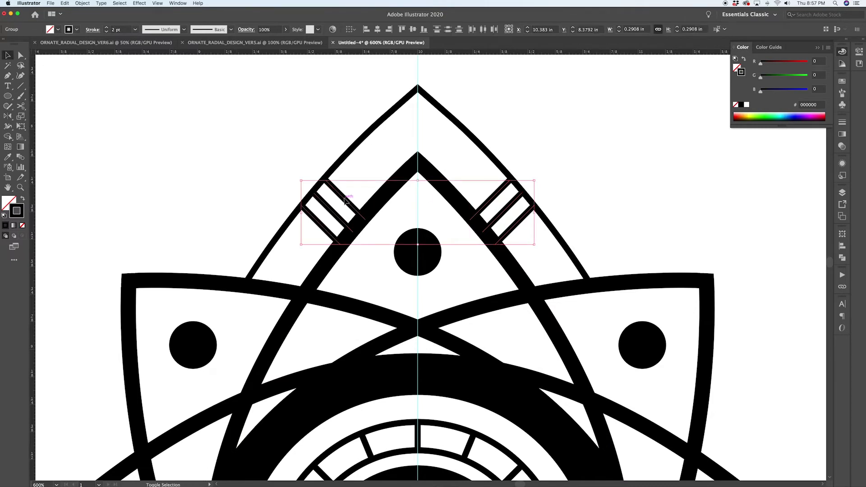
{"action": "left_click", "coordinate": [587, 131]}
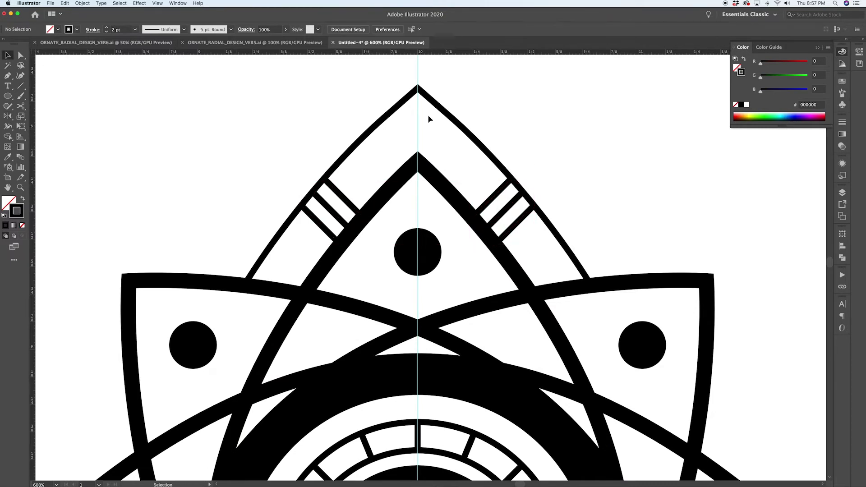
- Draw a vertical line connecting the inner and outer tip apexes
{"action": "key", "text": "p"}
{"action": "left_click", "coordinate": [417, 161]}
{"action": "left_click", "coordinate": [418, 87]}
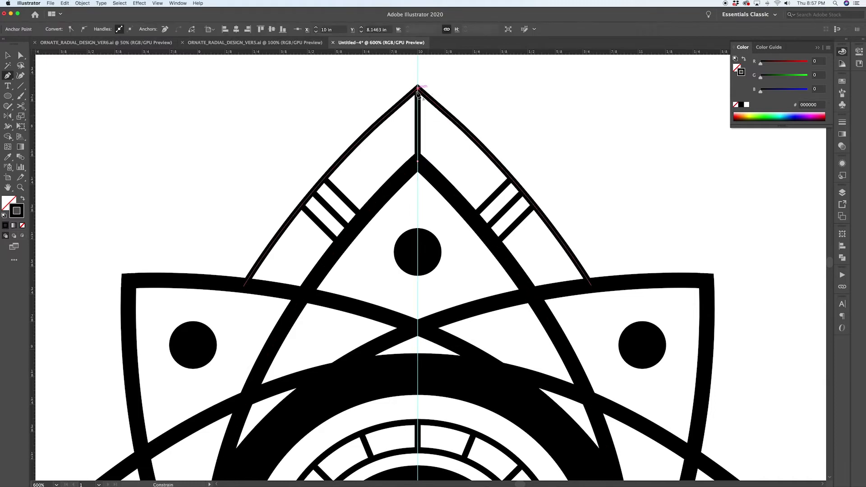
{"action": "left_click", "coordinate": [384, 134], "text": "super"}
- Make a grouped row of three tiny black dots in the left tip band
{"action": "key", "text": "l"}
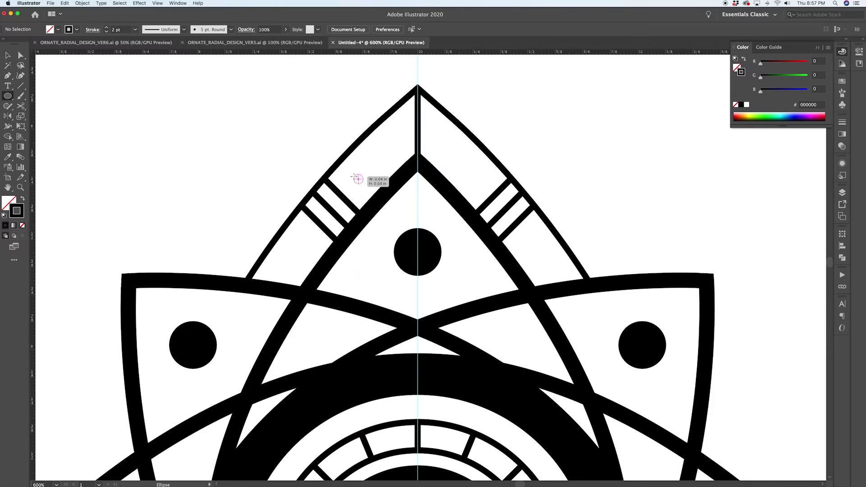
{"action": "left_click_drag", "start_coordinate": [359, 180], "coordinate": [363, 183]}
{"action": "key", "text": "shift+x"}
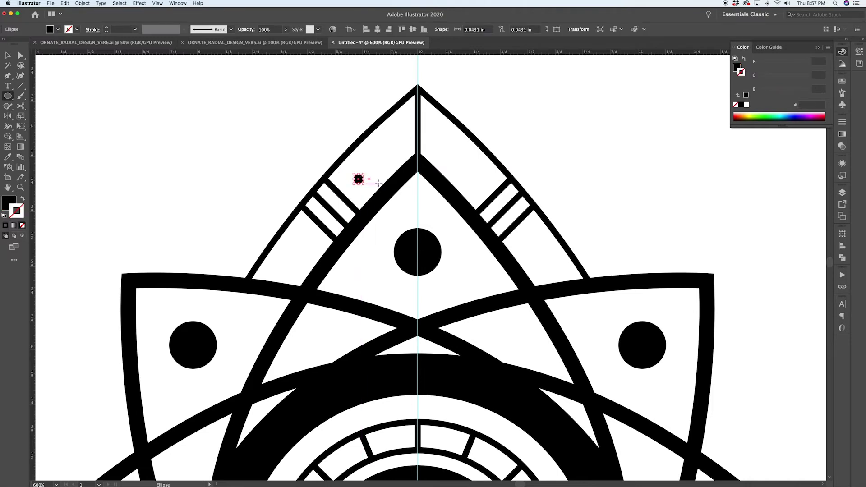
{"action": "key", "text": "v"}
{"action": "key", "text": "shift+super+a"}
{"action": "left_click_drag", "start_coordinate": [357, 181], "coordinate": [373, 168]}
{"action": "key", "text": "super+d"}
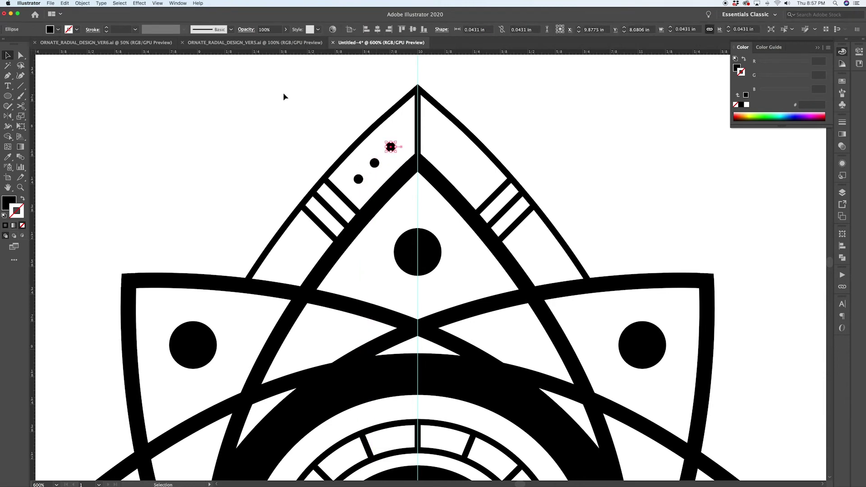
{"action": "key", "text": "shift+super+a"}
{"action": "key", "text": "a"}
{"action": "left_click_drag", "start_coordinate": [400, 140], "coordinate": [368, 185]}
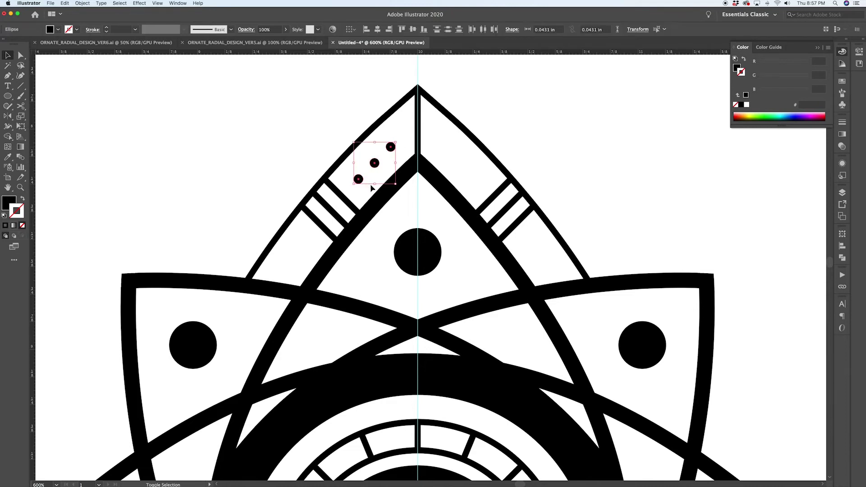
{"action": "key", "text": "super+g"}
- Mirror-copy the dot group vertically about the apex onto the right side
{"action": "key", "text": "o"}
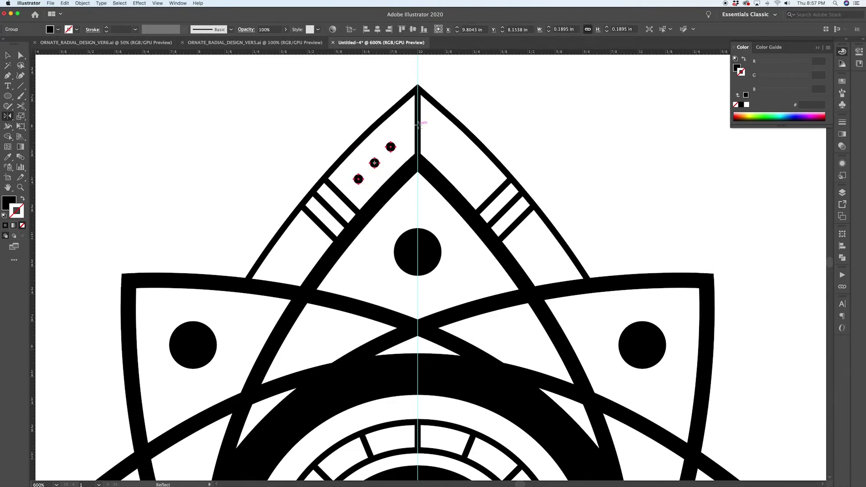
{"action": "left_click", "coordinate": [419, 88], "text": "alt"}
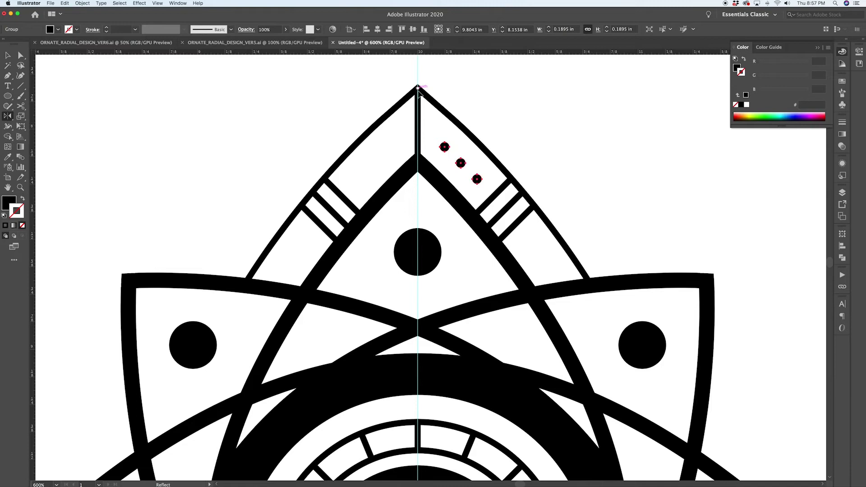
{"action": "left_click", "coordinate": [390, 305]}
{"action": "key", "text": "v"}
{"action": "left_click", "coordinate": [451, 131]}
{"action": "scroll", "coordinate": [453, 141], "scroll_direction": "down", "scroll_amount": 2}
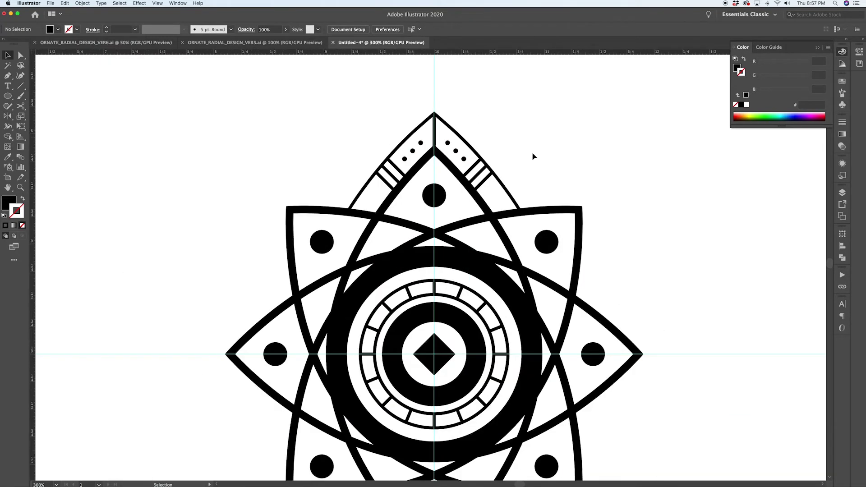
- Group both dot rows, the stripe marks and the outer tip outline into one ornament
{"action": "left_click", "coordinate": [414, 151]}
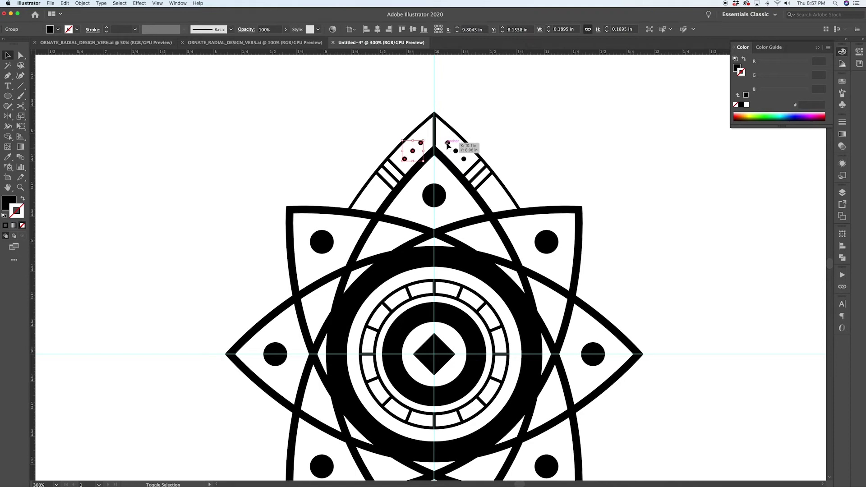
{"action": "left_click", "coordinate": [463, 155], "text": "shift"}
{"action": "left_click", "coordinate": [476, 169], "text": "shift"}
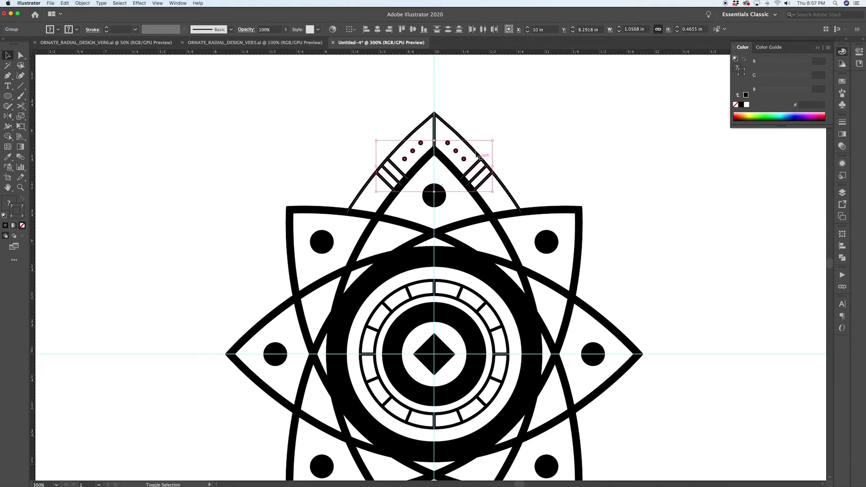
{"action": "left_click", "coordinate": [436, 127], "text": "shift"}
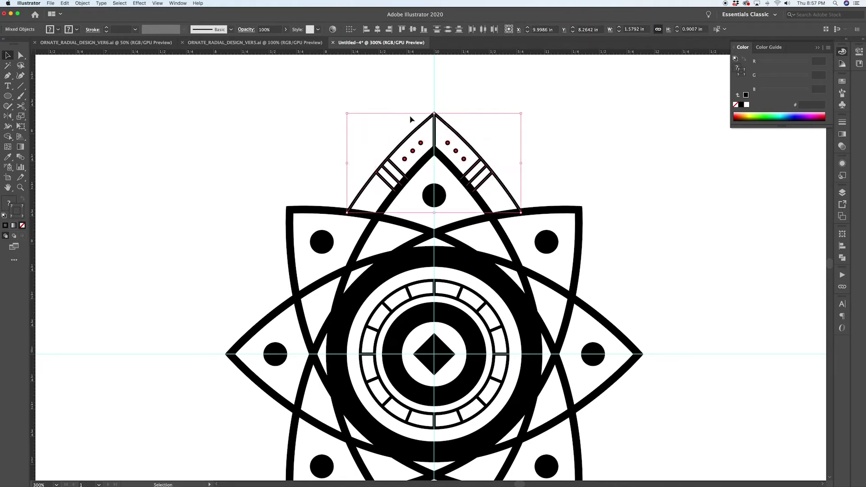
{"action": "key", "text": "super+g"}
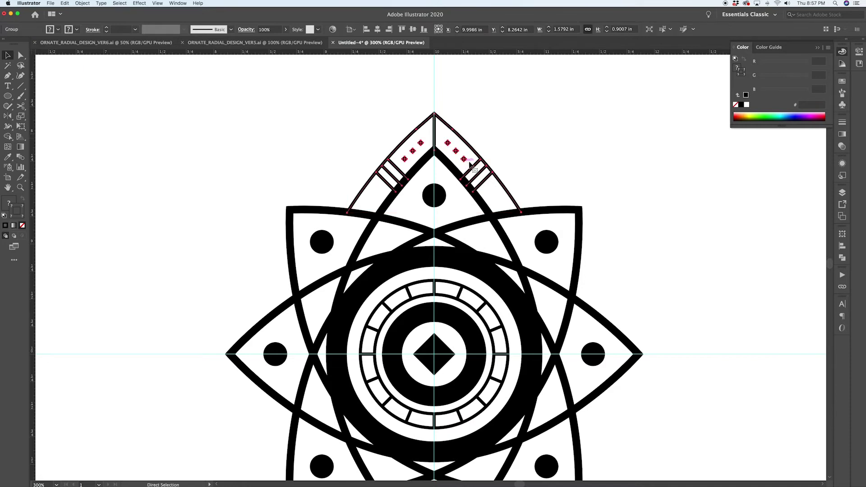
{"action": "scroll", "coordinate": [504, 142], "scroll_direction": "down", "scroll_amount": 4}
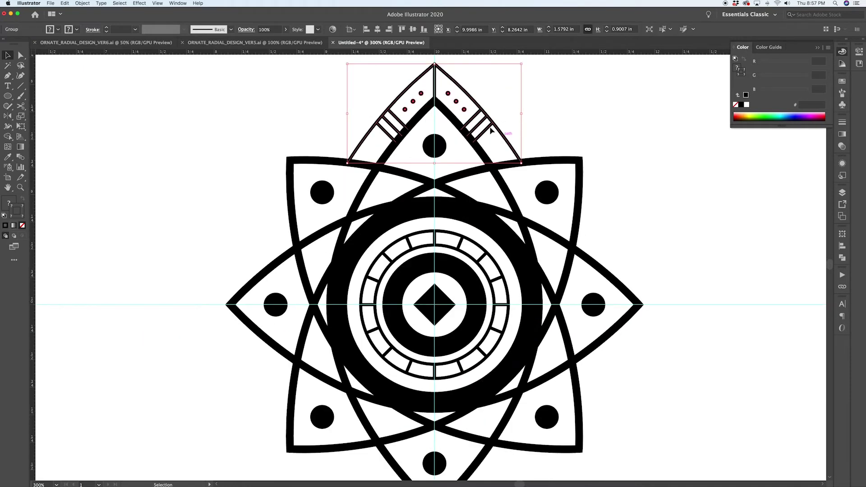
- Rotate-copy the tip ornament at 45° around the mandala centre until eight tips ring it
{"action": "key", "text": "r"}
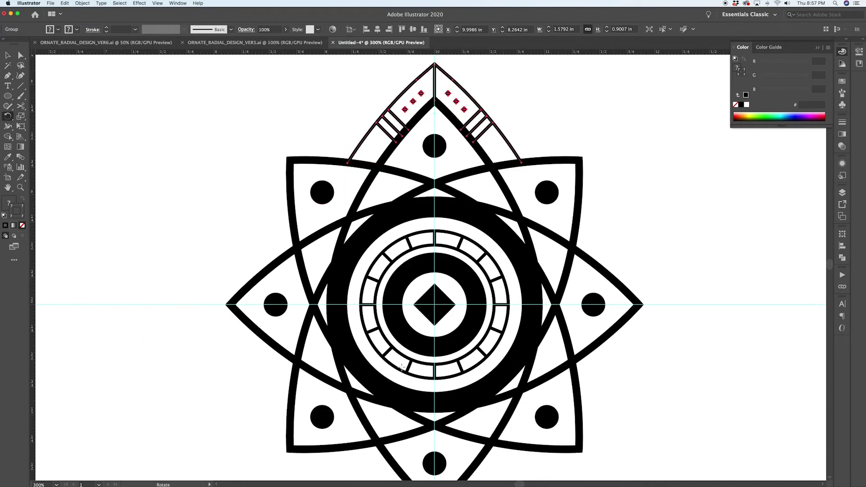
{"action": "left_click", "coordinate": [434, 305], "text": "alt"}
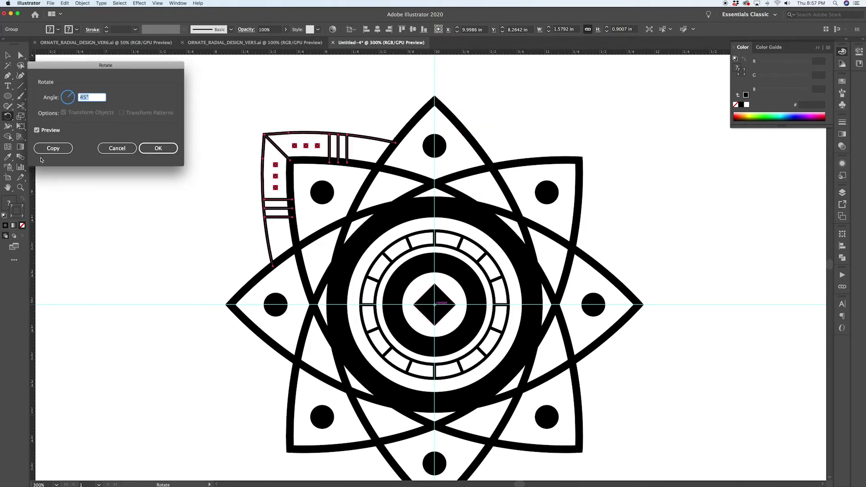
{"action": "left_click", "coordinate": [65, 149]}
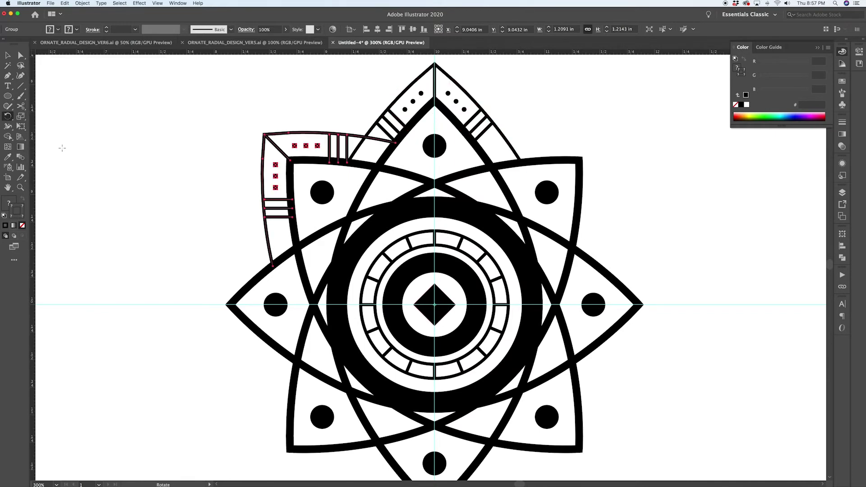
{"action": "key", "text": "v"}
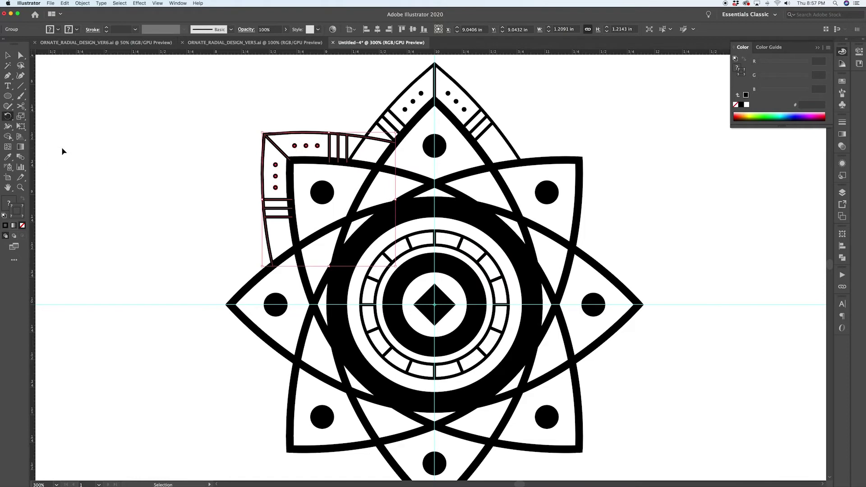
{"action": "key", "text": "super+d"}
{"action": "key", "text": "super+d"}
{"action": "key", "text": "super+d"}
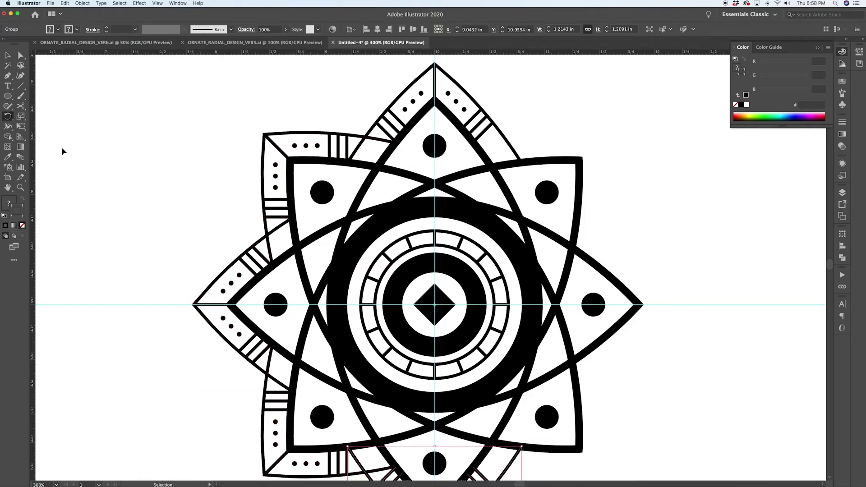
{"action": "key", "text": "super+d"}
{"action": "key", "text": "super+d"}
{"action": "key", "text": "super+d"}
{"action": "key", "text": "super+shift+a"}
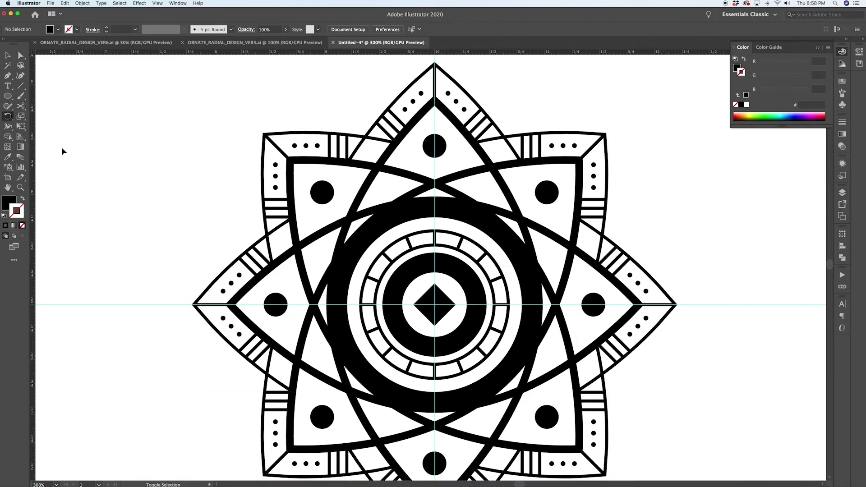
{"action": "scroll", "coordinate": [392, 282], "scroll_direction": "down", "scroll_amount": 2}
- Hide the guides and draw an 18 pt stroked circle from the mandala centre over the tips
{"action": "key", "text": "super+semicolon"}
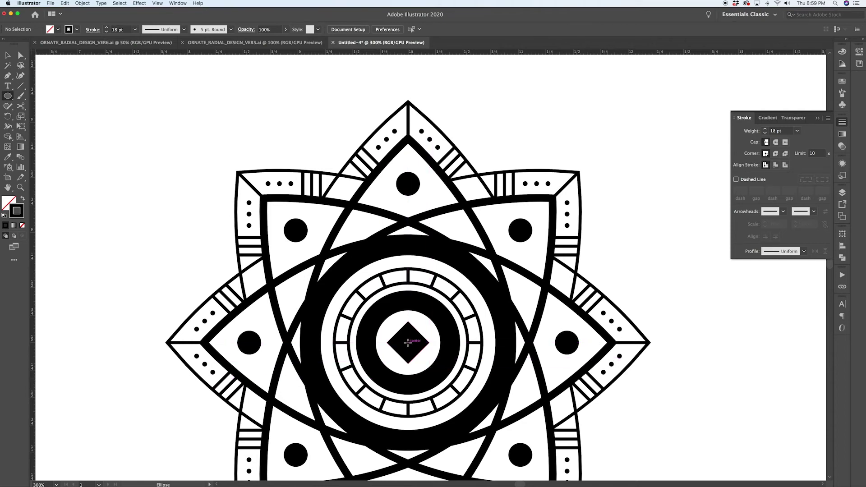
{"action": "mouse_move", "coordinate": [407, 341]}
{"action": "left_mouse_down"}
{"action": "mouse_move", "coordinate": [271, 239]}
{"action": "mouse_move", "coordinate": [180, 155]}
{"action": "mouse_move", "coordinate": [204, 170]}
{"action": "mouse_move", "coordinate": [195, 157]}
{"action": "left_mouse_up"}
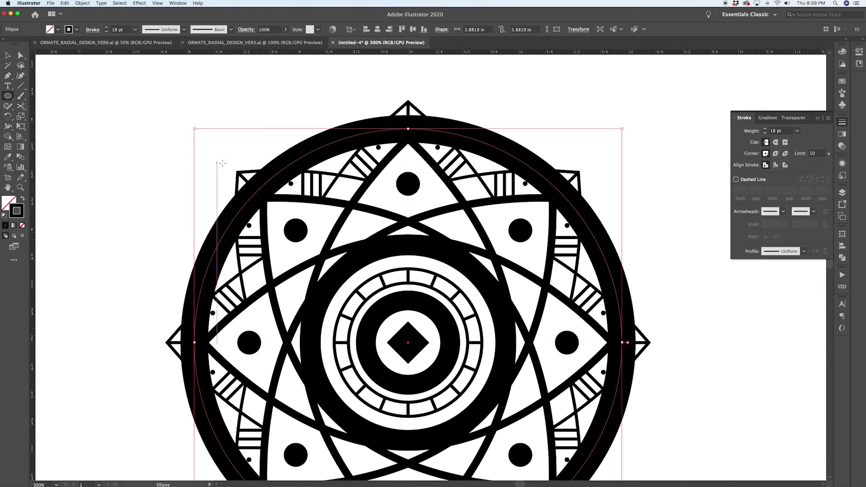
- Shrink the thick circle slightly and cut it at the tip and at the left intersection
{"action": "key", "text": "v"}
{"action": "left_click_drag", "start_coordinate": [621, 129], "coordinate": [617, 133]}
{"action": "key", "text": "plus"}
{"action": "scroll", "coordinate": [330, 122], "scroll_direction": "up", "scroll_amount": 1}
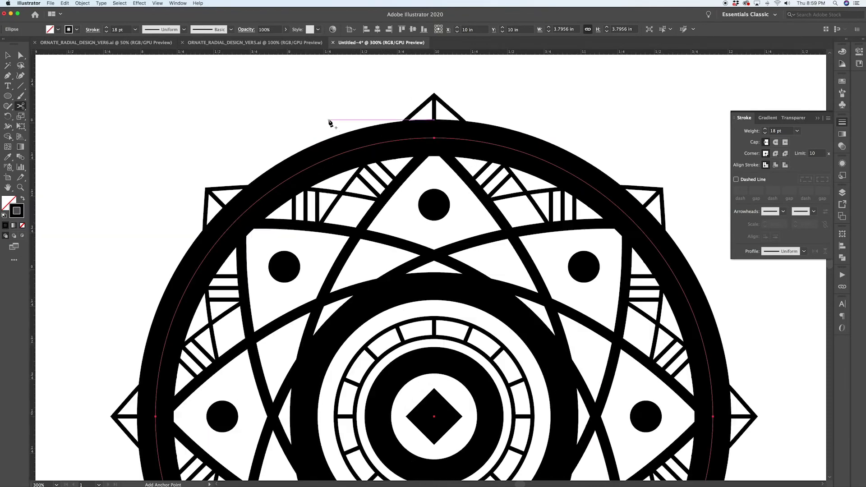
{"action": "scroll", "coordinate": [330, 122], "scroll_direction": "up", "scroll_amount": 1}
{"action": "key", "text": "c"}
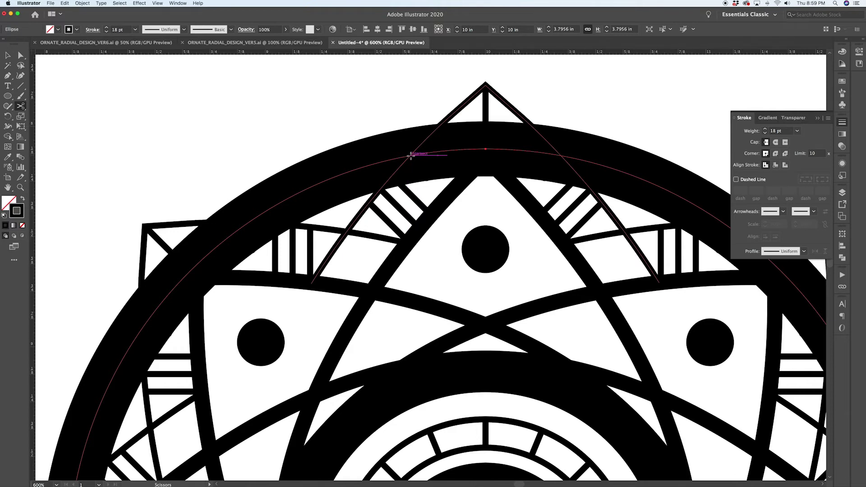
{"action": "left_click", "coordinate": [411, 155]}
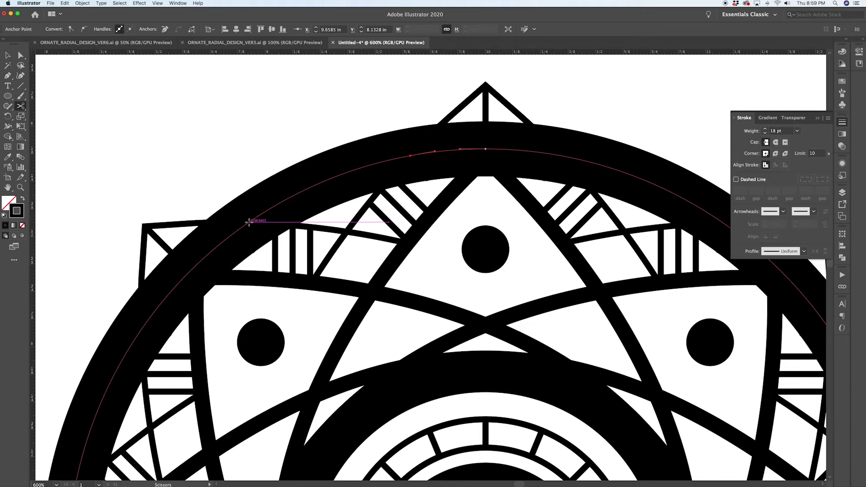
{"action": "left_click", "coordinate": [247, 222]}
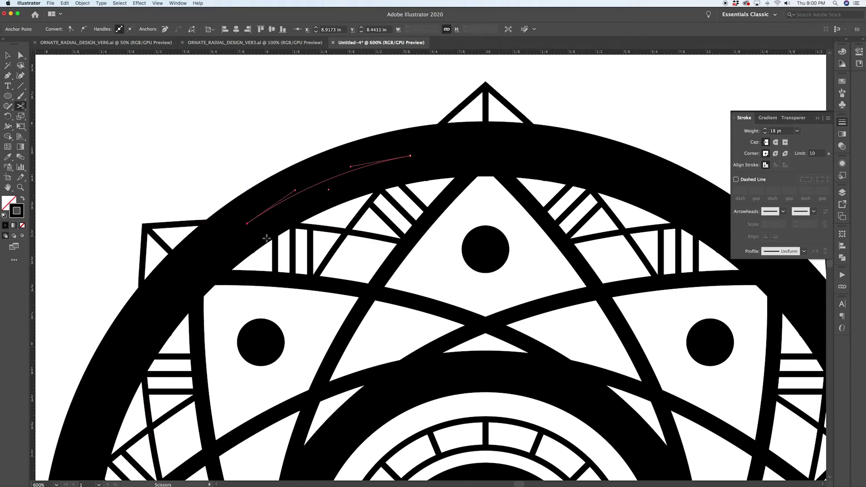
- Delete the unwanted circle segments, keeping only a short thick arc
{"action": "key", "text": "a"}
{"action": "left_click_drag", "start_coordinate": [413, 152], "coordinate": [226, 248]}
{"action": "key", "text": "Delete"}
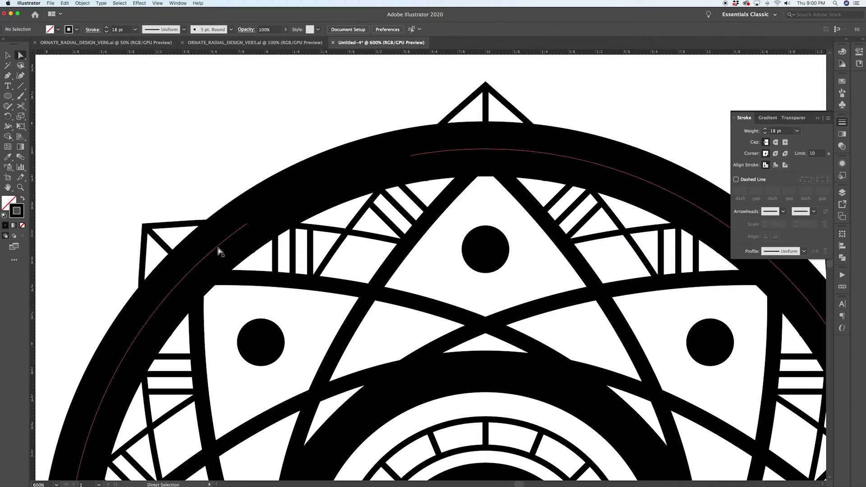
{"action": "left_click", "coordinate": [218, 251]}
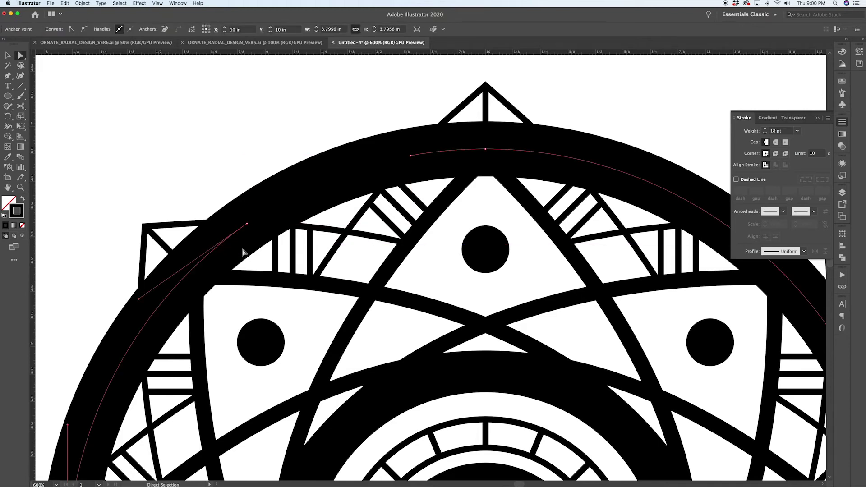
{"action": "key", "text": "Delete"}
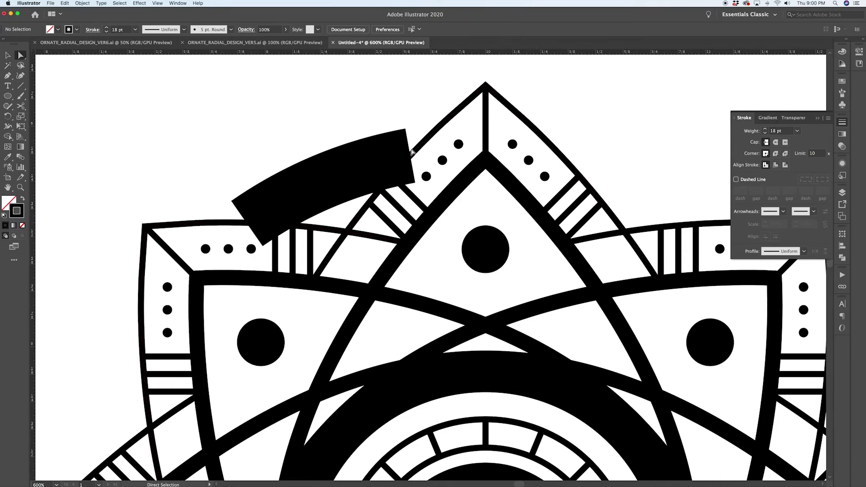
- Give the leftover arc the thin stroke sampled from the tip outline
{"action": "left_click", "coordinate": [373, 166]}
{"action": "key", "text": "i"}
{"action": "left_click", "coordinate": [438, 129]}
{"action": "key", "text": "v"}
{"action": "left_click", "coordinate": [238, 123]}
{"action": "key", "text": "super+equal"}
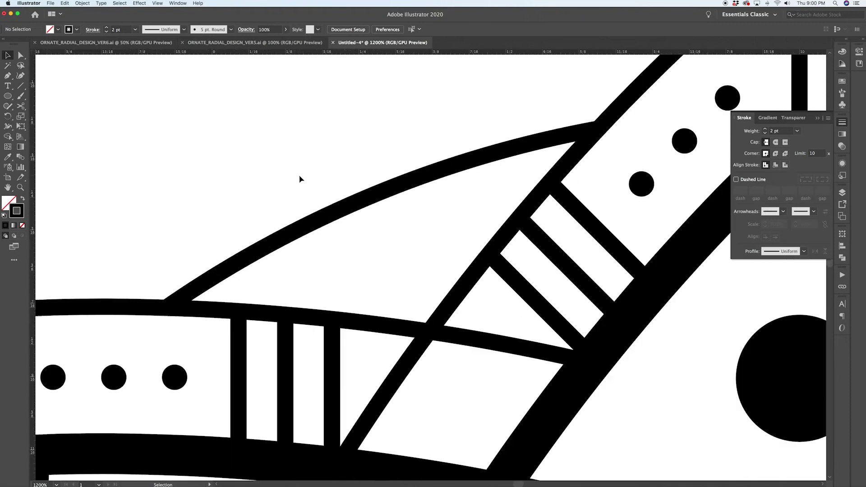
{"action": "key", "text": "super+minus"}
{"action": "key", "text": "super+y"}
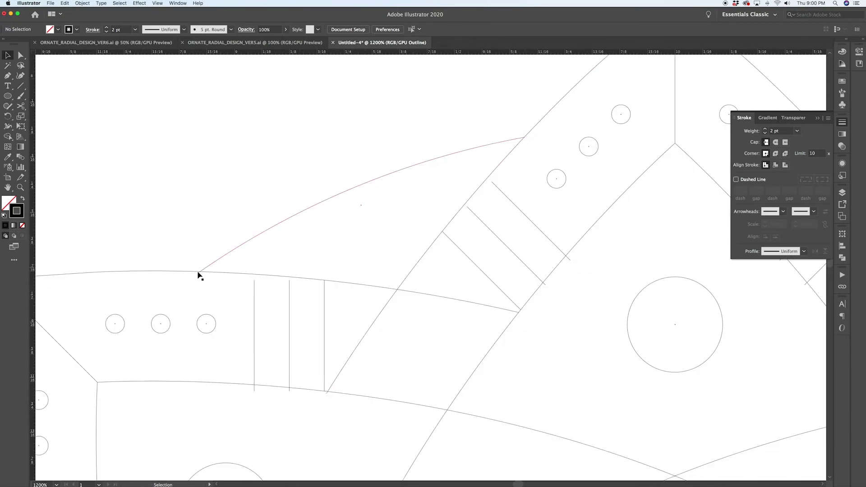
{"action": "key", "text": "super+y"}
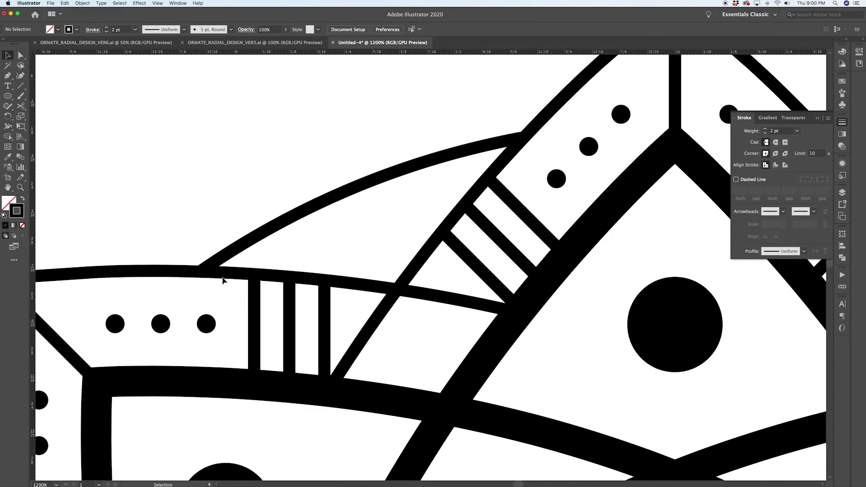
{"action": "scroll", "coordinate": [201, 281], "scroll_direction": "up", "scroll_amount": 6}
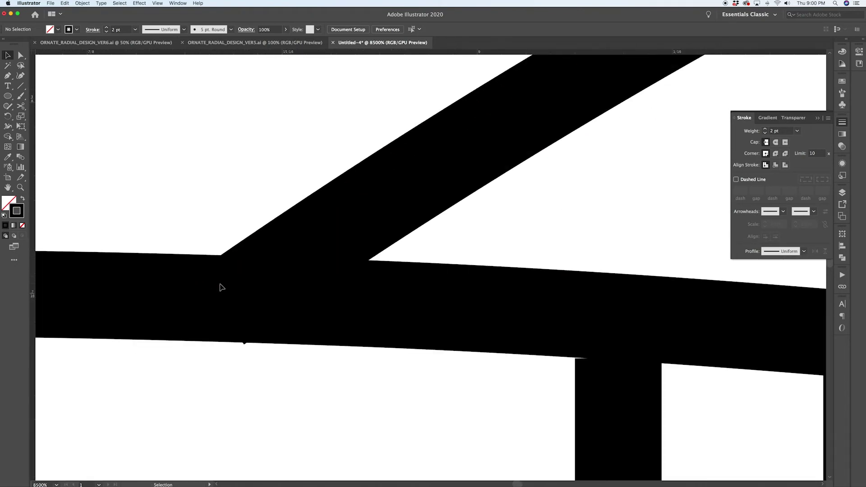
- Split the diagonal tip line at its junction with the arc, checking in Outline view
{"action": "left_click", "coordinate": [242, 309]}
{"action": "key", "text": "c"}
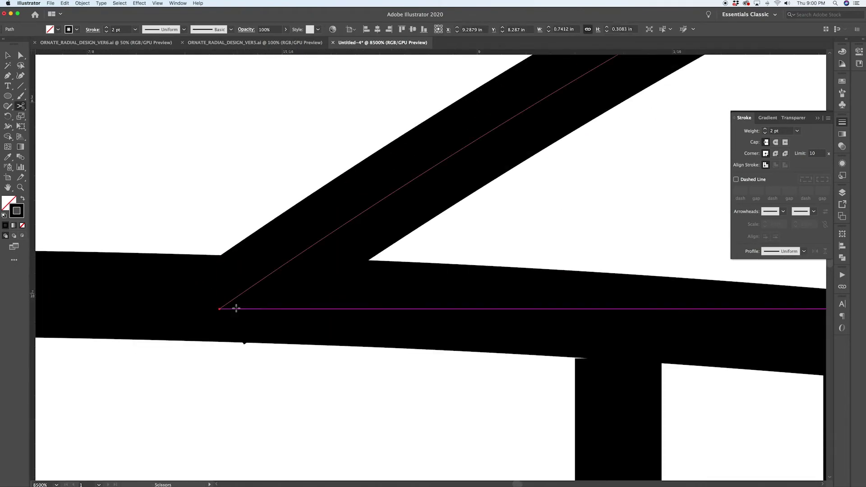
{"action": "key", "text": "super+y"}
{"action": "left_click", "coordinate": [234, 299]}
{"action": "left_click", "coordinate": [225, 312], "text": "super"}
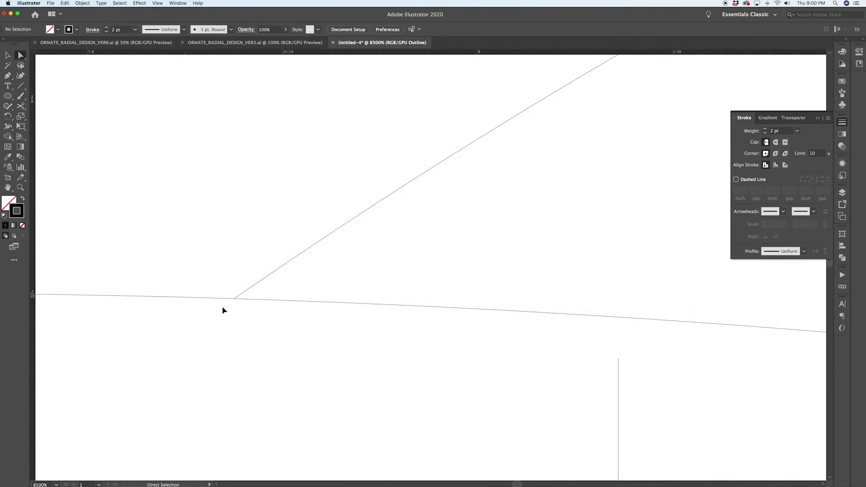
{"action": "key", "text": "super+y"}
{"action": "scroll", "coordinate": [234, 243], "scroll_direction": "down", "scroll_amount": 10, "text": "alt"}
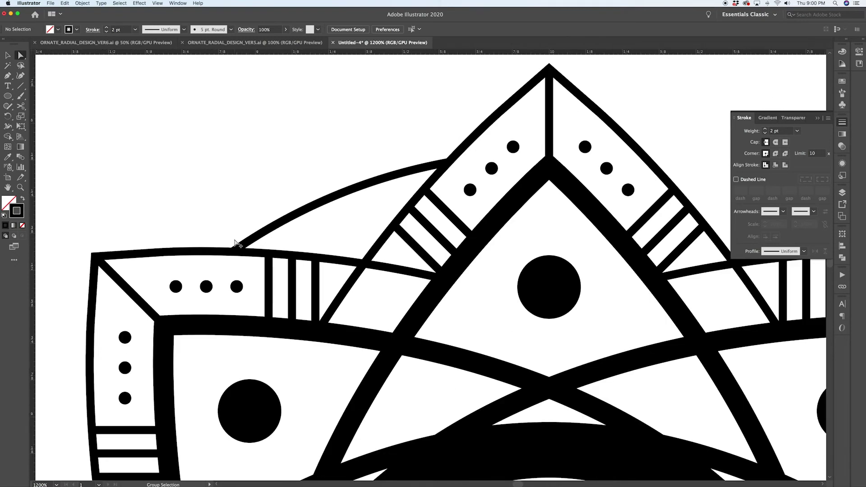
- Try an 18 pt stroke weight on the thin arc, then undo the change
{"action": "key", "text": "v"}
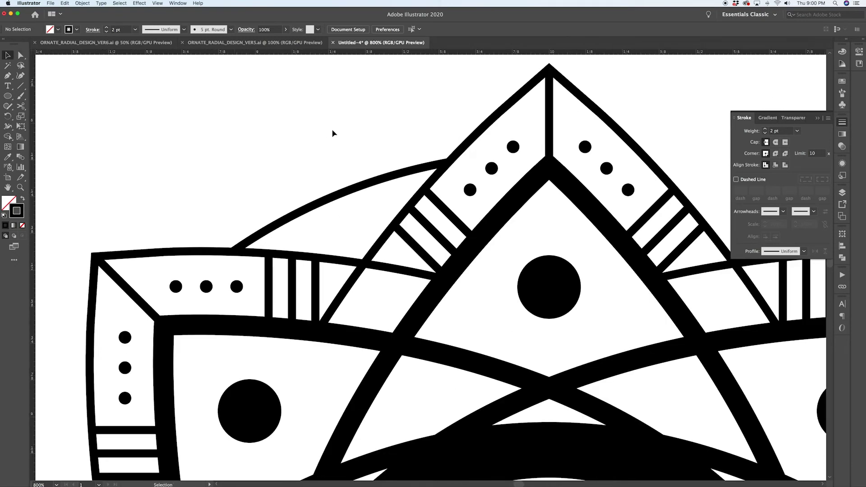
{"action": "left_click", "coordinate": [359, 187]}
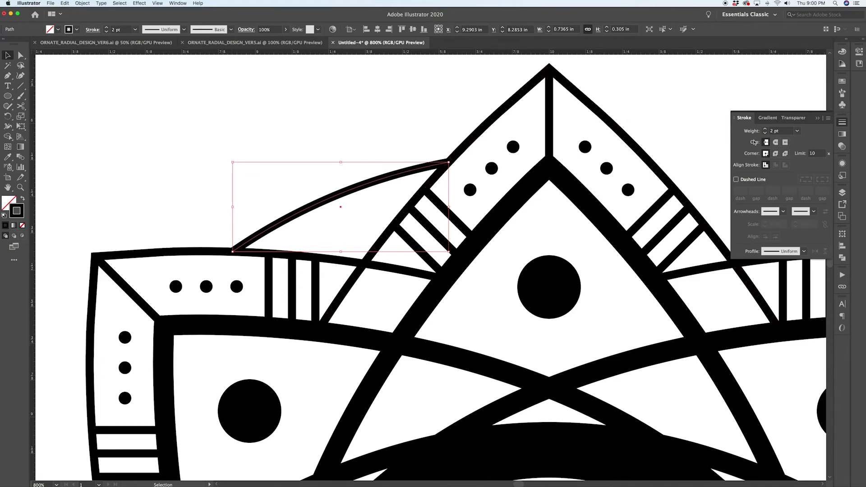
{"action": "left_click", "coordinate": [765, 131]}
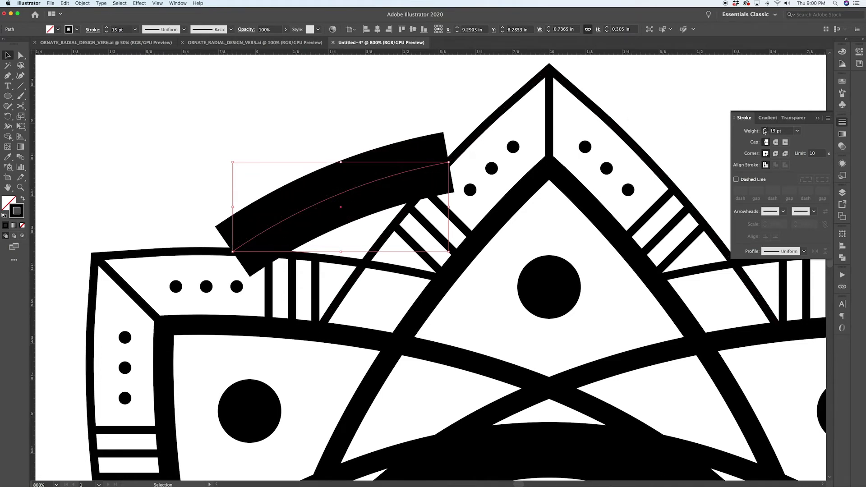
{"action": "left_click", "coordinate": [765, 130]}
{"action": "left_click", "coordinate": [765, 130]}
{"action": "key", "text": "Down"}
{"action": "key", "text": "Down"}
{"action": "key", "text": "Down"}
{"action": "key", "text": "Down"}
{"action": "key", "text": "Down"}
{"action": "key", "text": "Down"}
{"action": "key", "text": "Down"}
{"action": "key", "text": "Down"}
{"action": "key", "text": "Down"}
{"action": "key", "text": "Down"}
{"action": "key", "text": "Down"}
{"action": "key", "text": "Down"}
{"action": "key", "text": "Down"}
{"action": "key", "text": "Down"}
{"action": "key", "text": "Down"}
{"action": "key", "text": "Down"}
{"action": "type", "text": "18"}
{"action": "key", "text": "Return"}
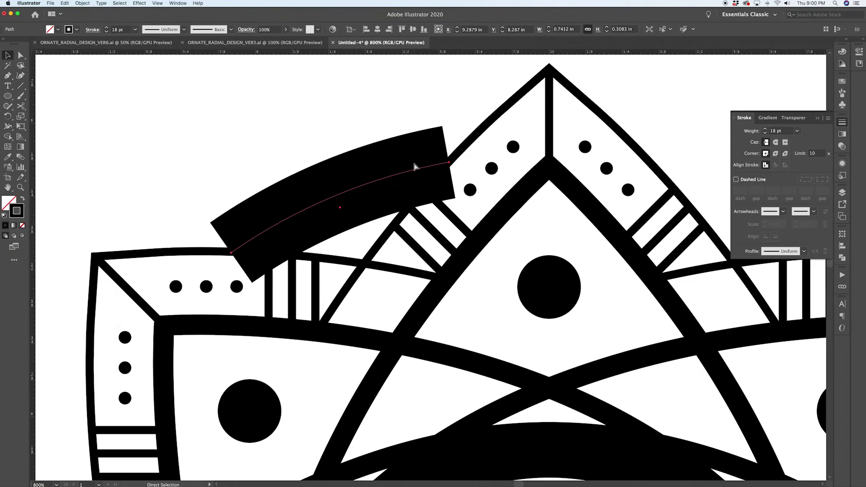
{"action": "key", "text": "super+z"}
{"action": "key", "text": "super+z"}
- Convert the thick 18 pt ring's stroke into a filled shape with Outline Stroke
{"action": "key", "text": "v"}
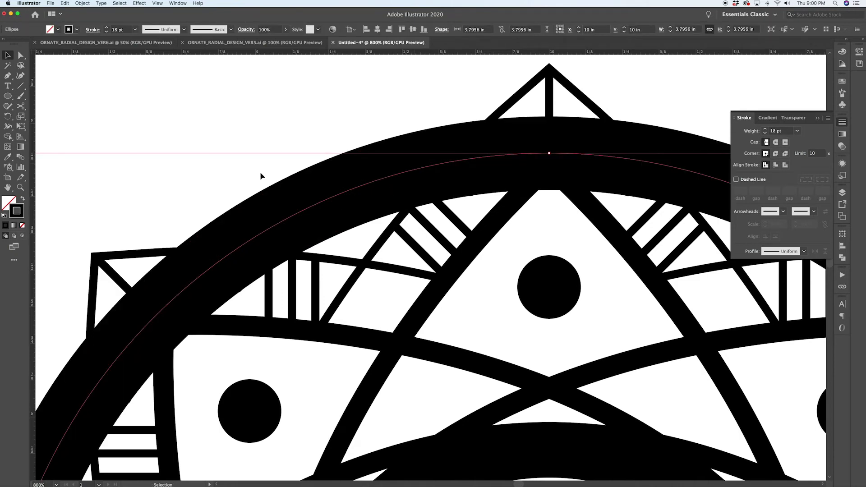
{"action": "left_click", "coordinate": [88, 2]}
{"action": "mouse_move", "coordinate": [130, 155]}
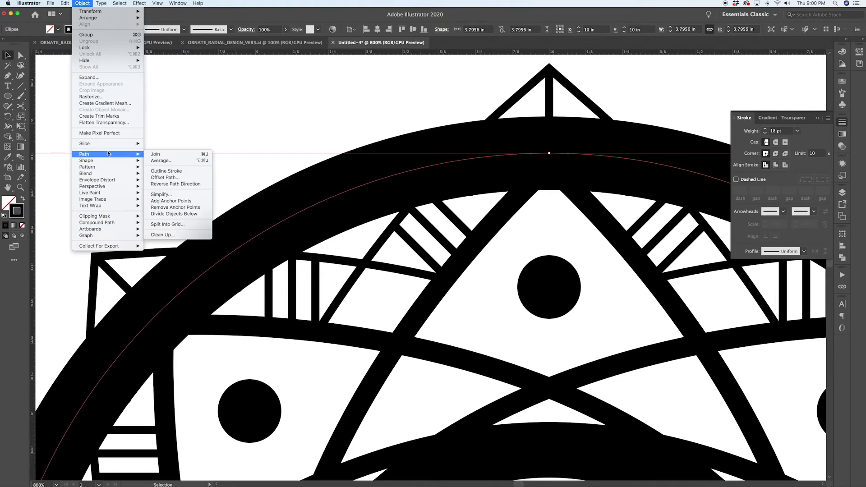
{"action": "left_click", "coordinate": [191, 174]}
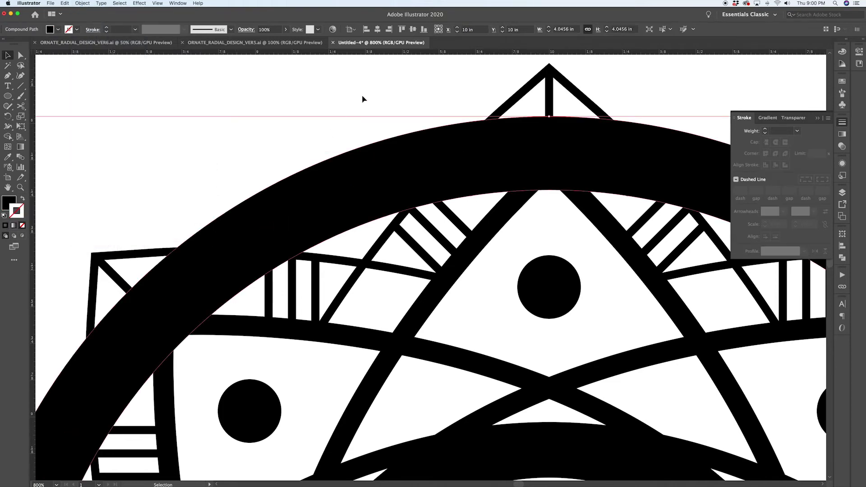
{"action": "left_click", "coordinate": [399, 105]}
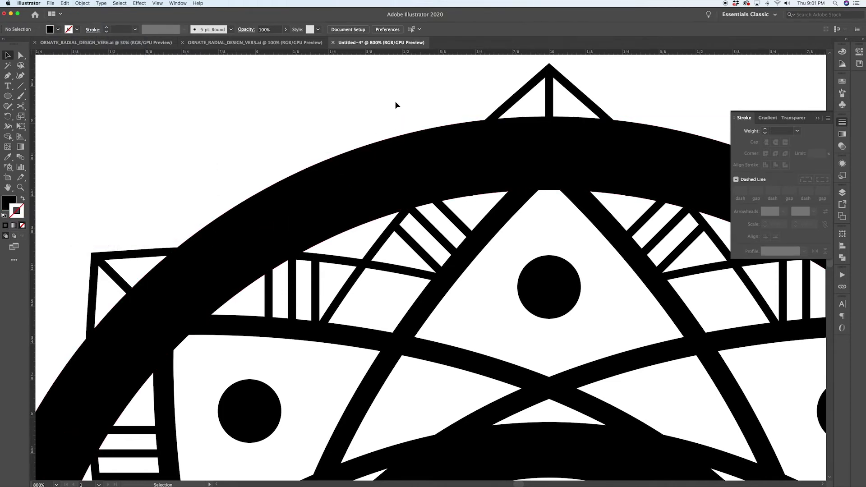
- In outline view, draw a closed Pen shape along the top petal's edge and the arc
{"action": "key", "text": "p"}
{"action": "key", "text": "super+y"}
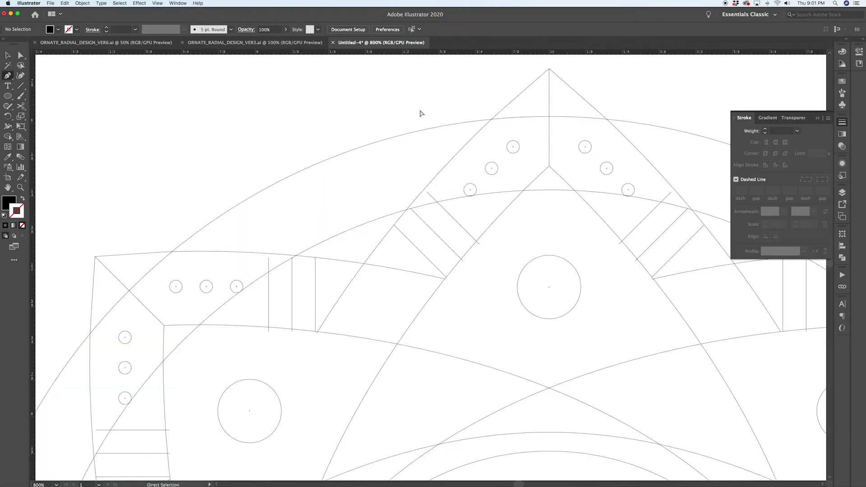
{"action": "left_click", "coordinate": [501, 111]}
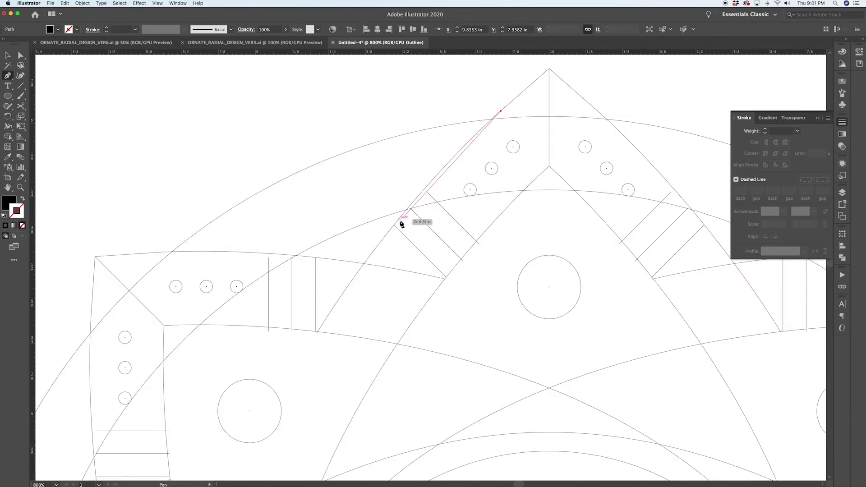
{"action": "left_click_drag", "start_coordinate": [400, 217], "coordinate": [365, 264]}
{"action": "left_click", "coordinate": [400, 219]}
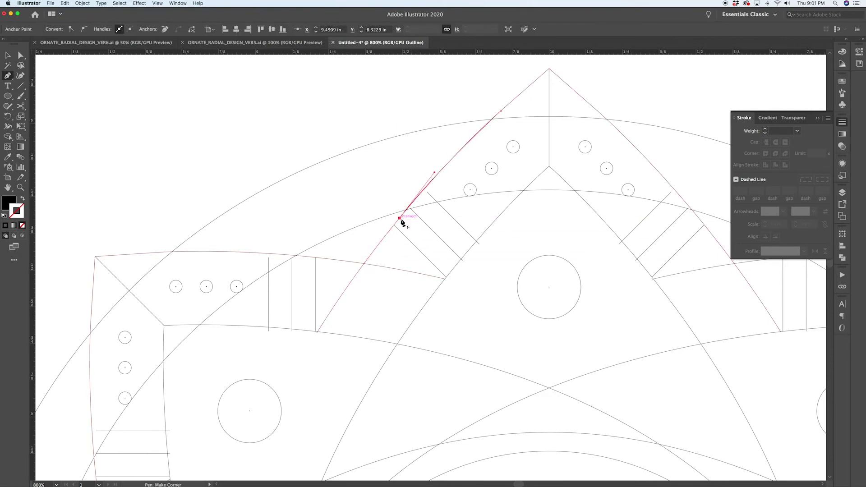
{"action": "left_click", "coordinate": [307, 257]}
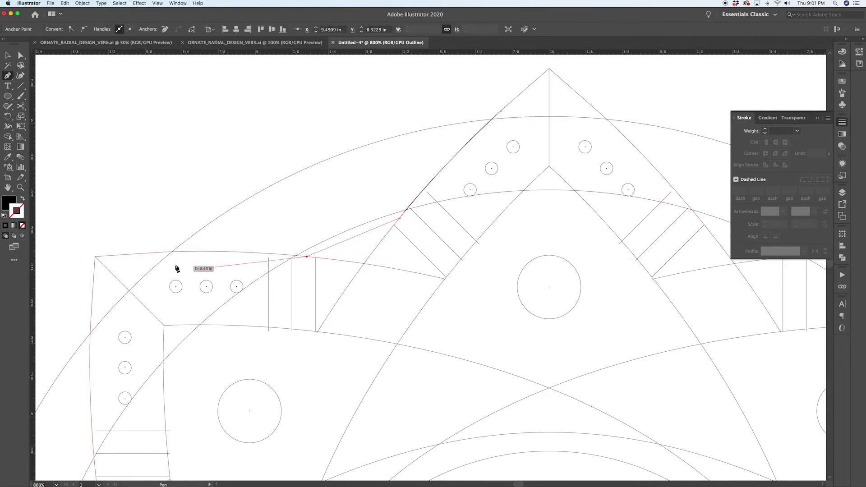
{"action": "left_click_drag", "start_coordinate": [156, 253], "coordinate": [72, 257]}
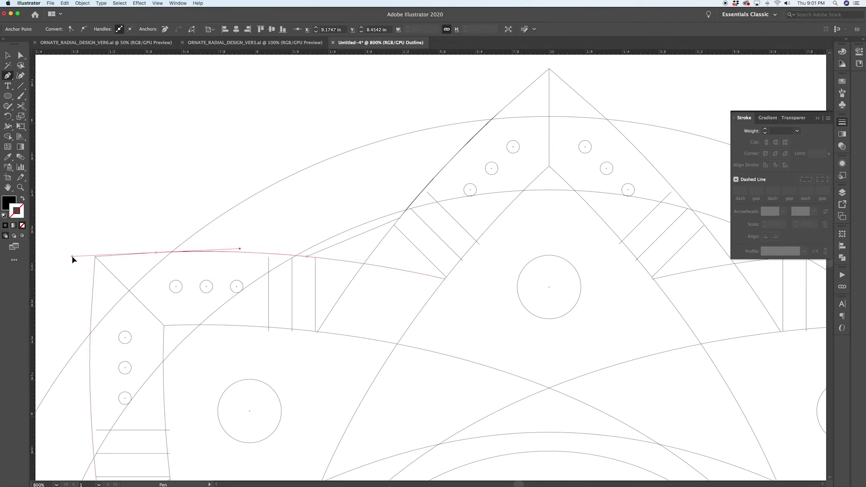
{"action": "left_click", "coordinate": [156, 252]}
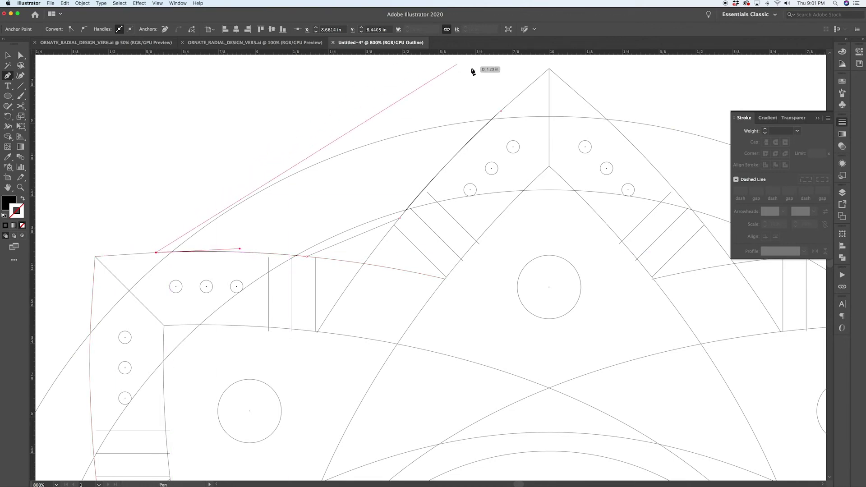
{"action": "left_click_drag", "start_coordinate": [501, 110], "coordinate": [731, 130]}
- Intersect the pen shape with the thick black band to leave only the crescent
{"action": "key", "text": "super+y"}
{"action": "key", "text": "v"}
{"action": "left_click", "coordinate": [650, 141]}
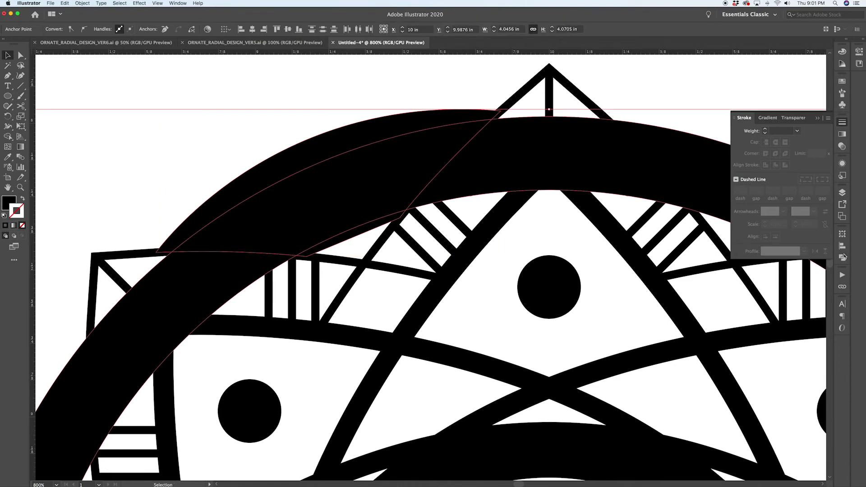
{"action": "left_click", "coordinate": [844, 253]}
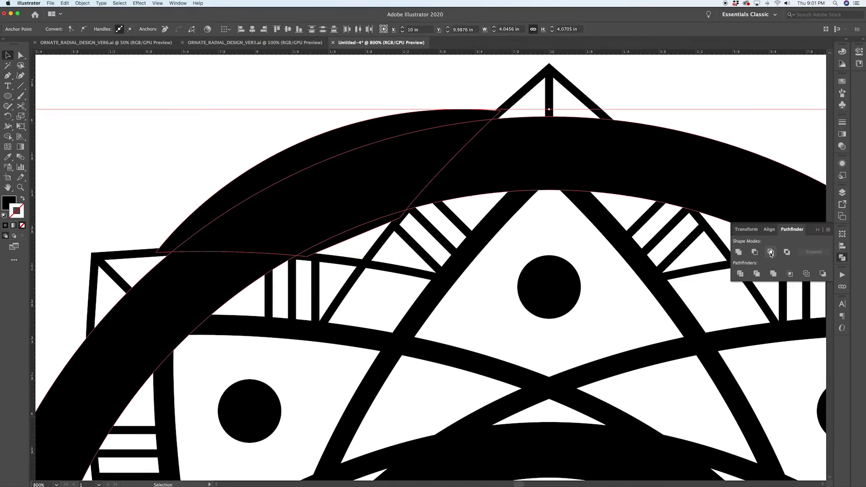
{"action": "left_click", "coordinate": [771, 253]}
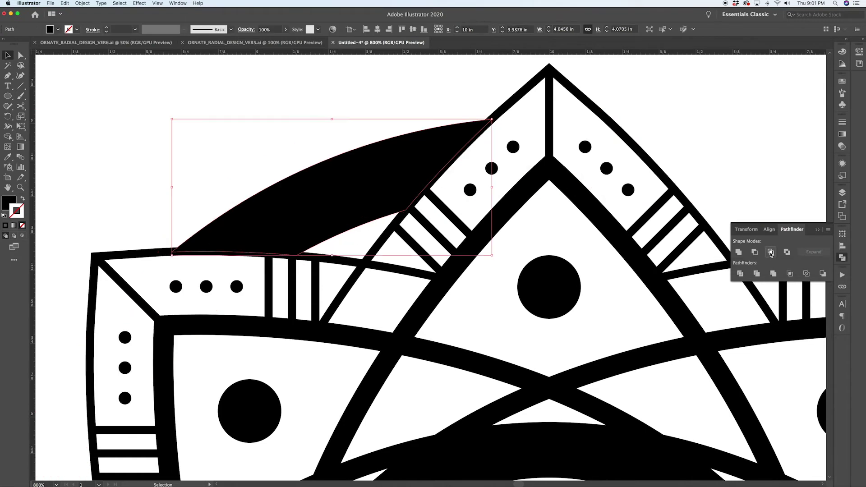
{"action": "left_click", "coordinate": [681, 99]}
- Inspect how the black crescent joins the petals in outline view
{"action": "scroll", "coordinate": [648, 121], "scroll_direction": "down", "scroll_amount": 5}
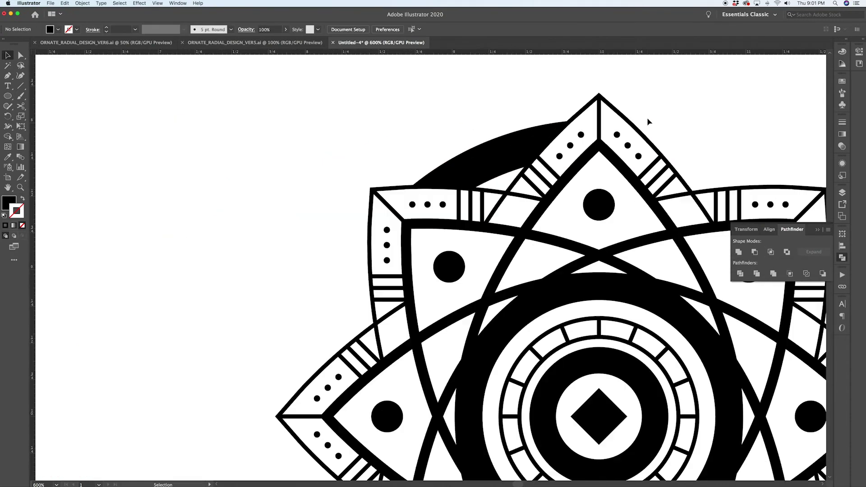
{"action": "scroll", "coordinate": [548, 129], "scroll_direction": "up", "scroll_amount": 2}
{"action": "scroll", "coordinate": [548, 130], "scroll_direction": "up", "scroll_amount": 5}
{"action": "key", "text": "super+y"}
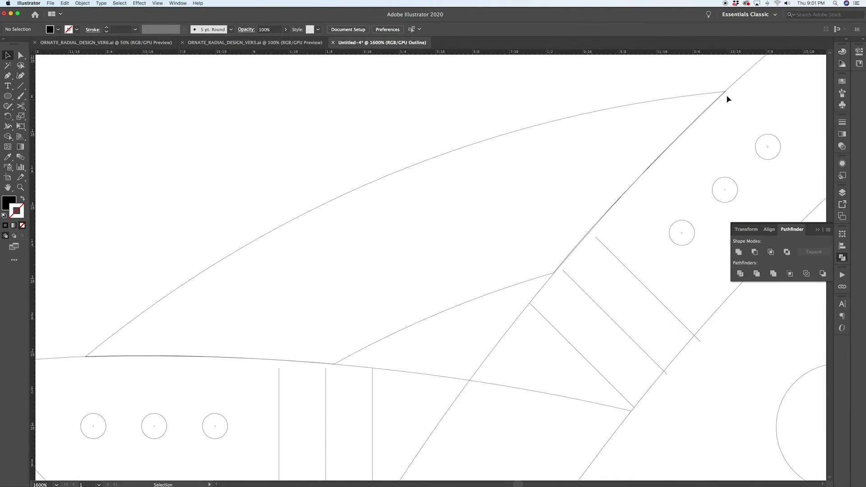
{"action": "scroll", "coordinate": [734, 91], "scroll_direction": "up", "scroll_amount": 5}
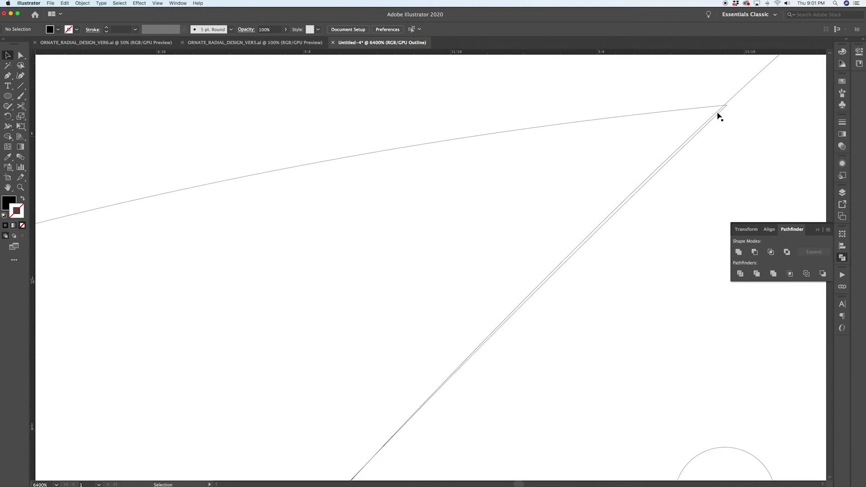
{"action": "key", "text": "super+y"}
{"action": "scroll", "coordinate": [706, 129], "scroll_direction": "down", "scroll_amount": 6}
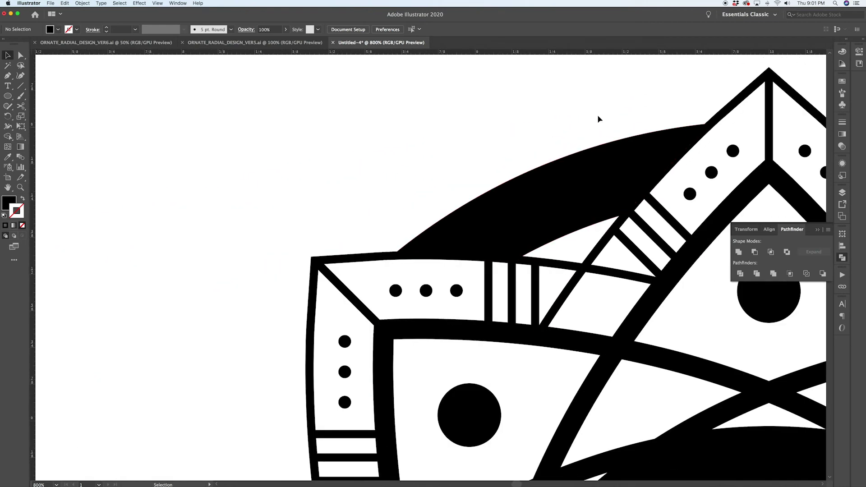
{"action": "scroll", "coordinate": [599, 118], "scroll_direction": "right", "scroll_amount": 5}
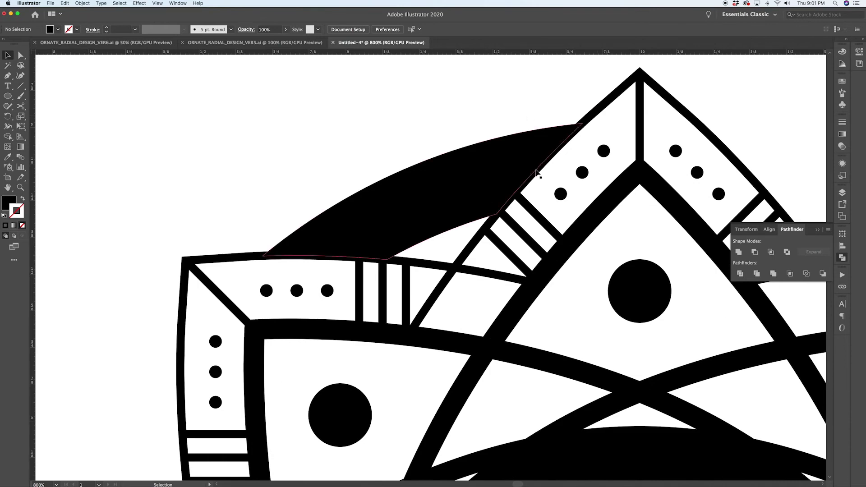
{"action": "left_click", "coordinate": [423, 194]}
{"action": "scroll", "coordinate": [423, 194], "scroll_direction": "down", "scroll_amount": 3}
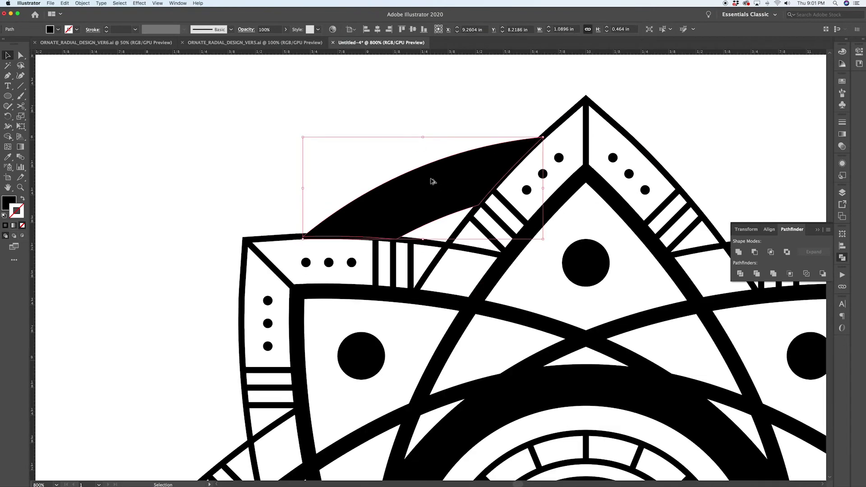
{"action": "left_click", "coordinate": [411, 132]}
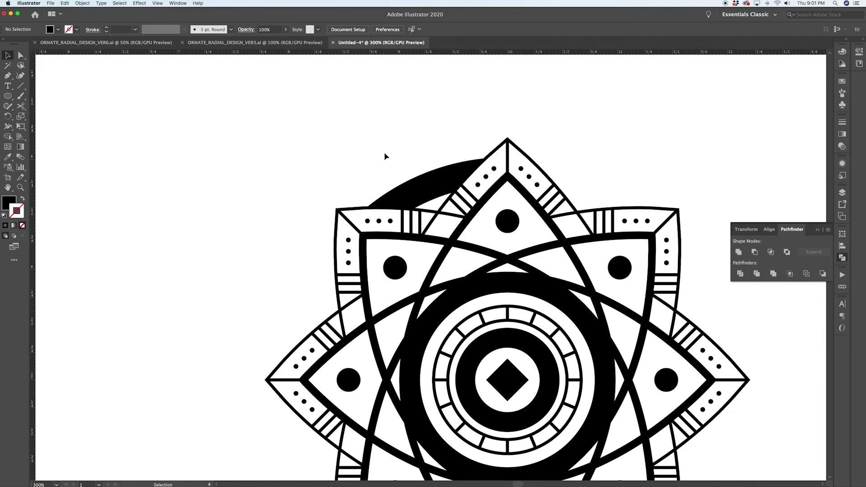
- Rotate-copy the crescent 45° around the mandala centre and repeat to close the ring
{"action": "scroll", "coordinate": [449, 163], "scroll_direction": "down", "scroll_amount": 3}
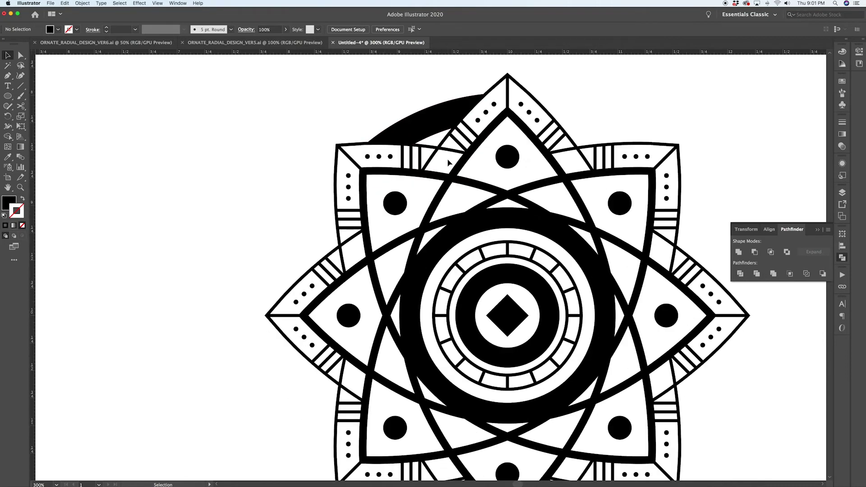
{"action": "left_click", "coordinate": [428, 126]}
{"action": "key", "text": "r"}
{"action": "left_click", "coordinate": [507, 315], "text": "alt"}
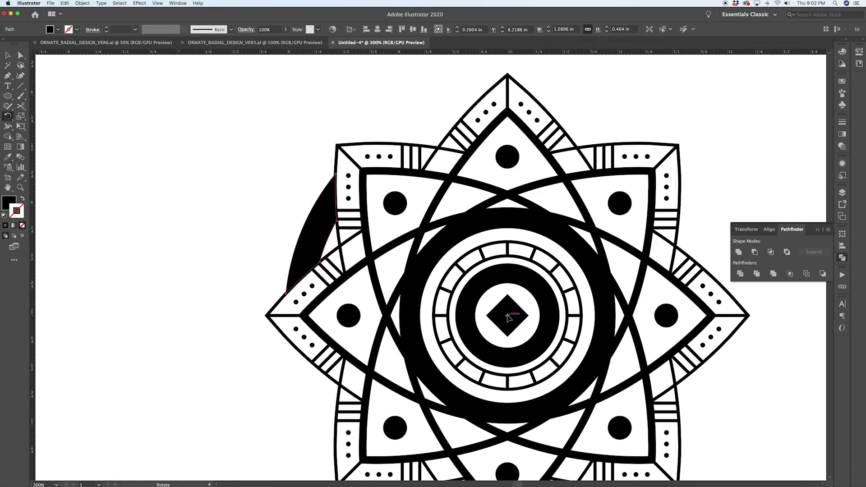
{"action": "left_click", "coordinate": [50, 149]}
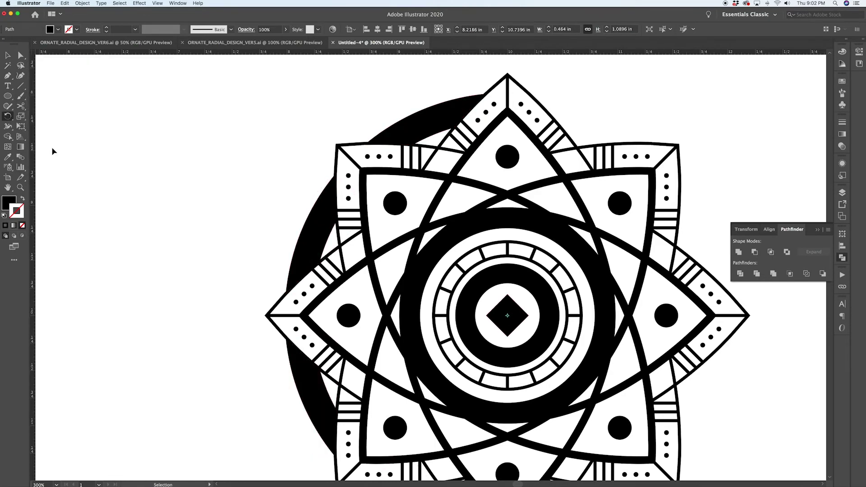
{"action": "key", "text": "super+d"}
{"action": "key", "text": "super+d"}
{"action": "key", "text": "super+d"}
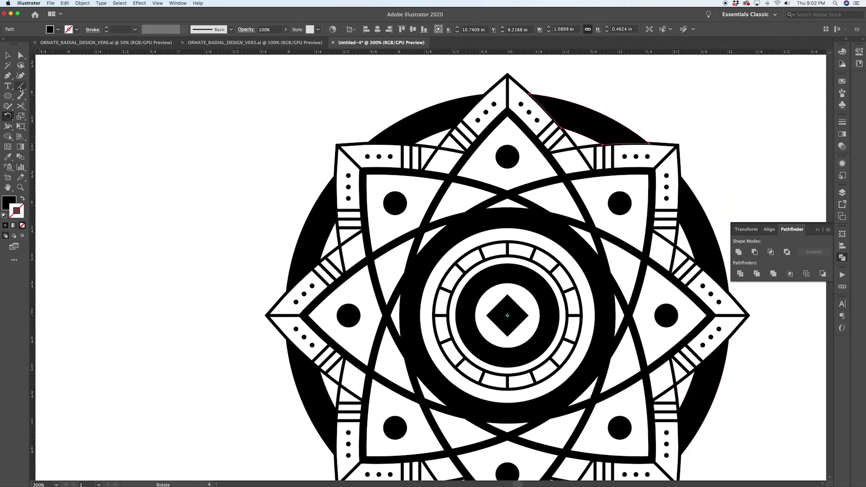
{"action": "left_click", "coordinate": [8, 55]}
{"action": "left_click", "coordinate": [97, 184]}
{"action": "key", "text": "super+minus"}
{"action": "key", "text": "super+minus"}
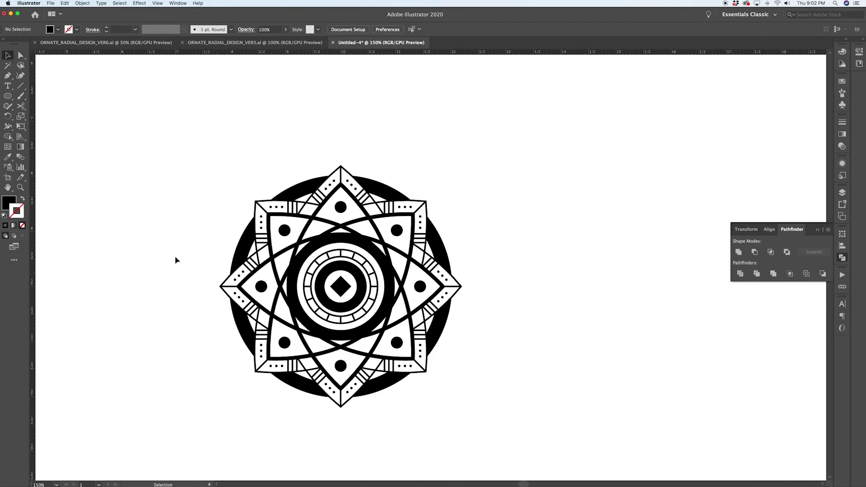
- Draw an unfilled circle centred on the mandala that encloses it
{"action": "scroll", "coordinate": [314, 268], "scroll_direction": "up", "scroll_amount": 1}
{"action": "key", "text": "l"}
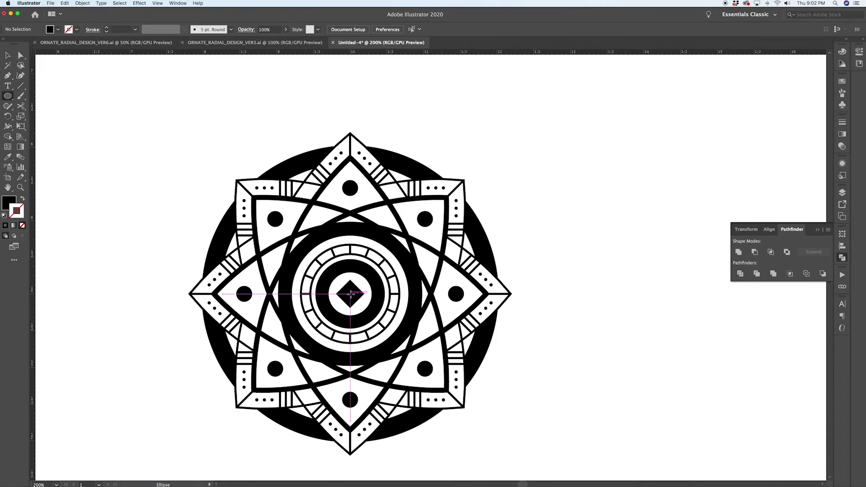
{"action": "left_click_drag", "start_coordinate": [351, 294], "coordinate": [183, 193]}
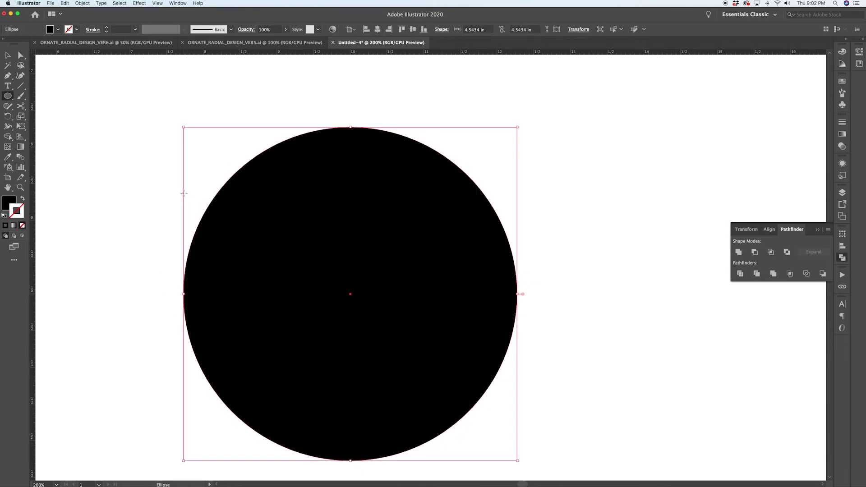
{"action": "key", "text": "shift+x"}
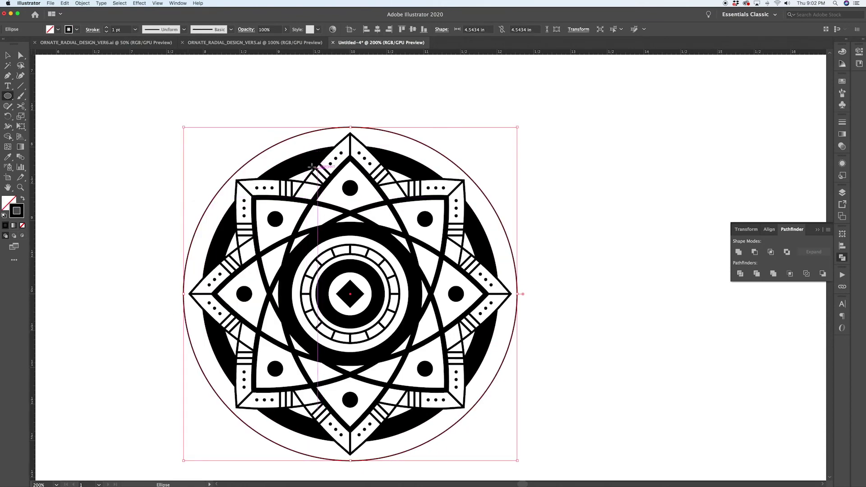
{"action": "key", "text": "super+shift+a"}
- Lock the MIDDLE layer and make RING 1 the active layer
{"action": "scroll", "coordinate": [125, 151], "scroll_direction": "down", "scroll_amount": 1}
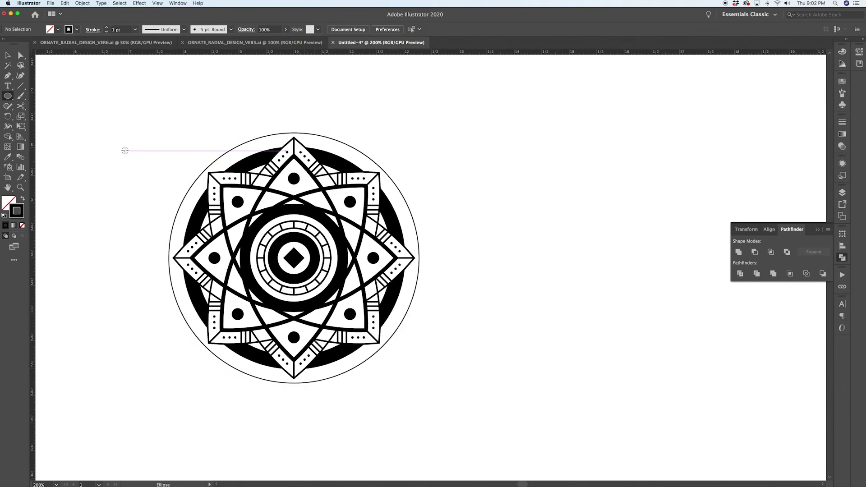
{"action": "scroll", "coordinate": [125, 150], "scroll_direction": "down", "scroll_amount": 2}
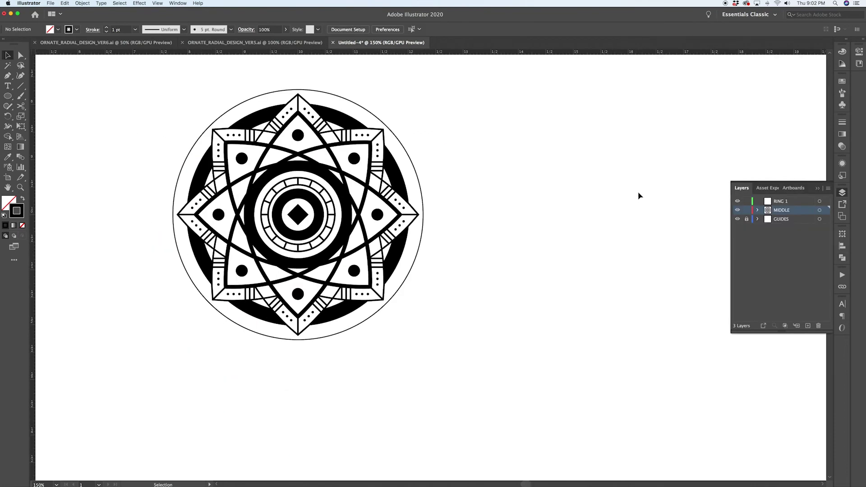
{"action": "left_click", "coordinate": [746, 210]}
{"action": "scroll", "coordinate": [221, 129], "scroll_direction": "right", "scroll_amount": 1}
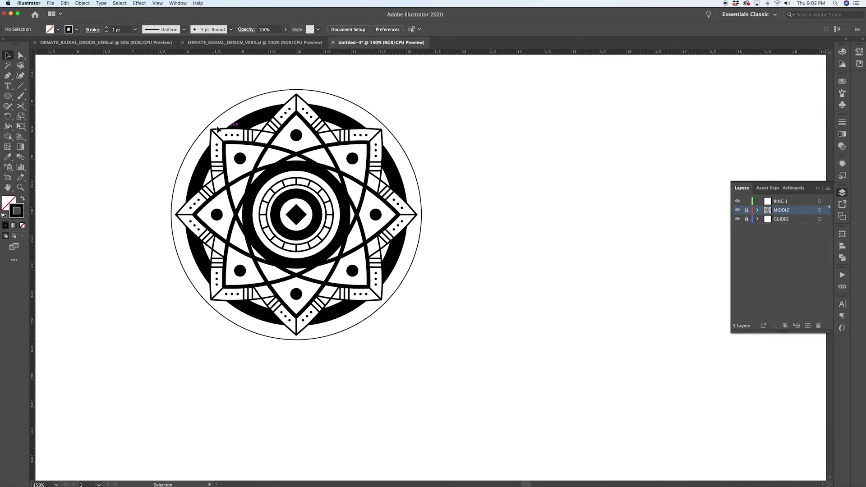
{"action": "scroll", "coordinate": [217, 129], "scroll_direction": "up", "scroll_amount": 5}
{"action": "scroll", "coordinate": [217, 130], "scroll_direction": "left", "scroll_amount": 2}
{"action": "left_click", "coordinate": [780, 203]}
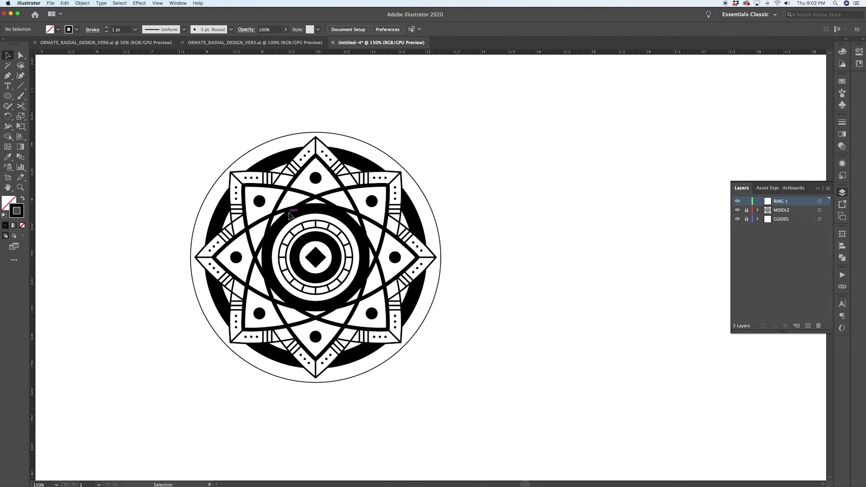
- Draw a circle around the artwork and give it a thick 7 pt stroke
{"action": "key", "text": "l"}
{"action": "left_click_drag", "start_coordinate": [316, 257], "coordinate": [183, 164]}
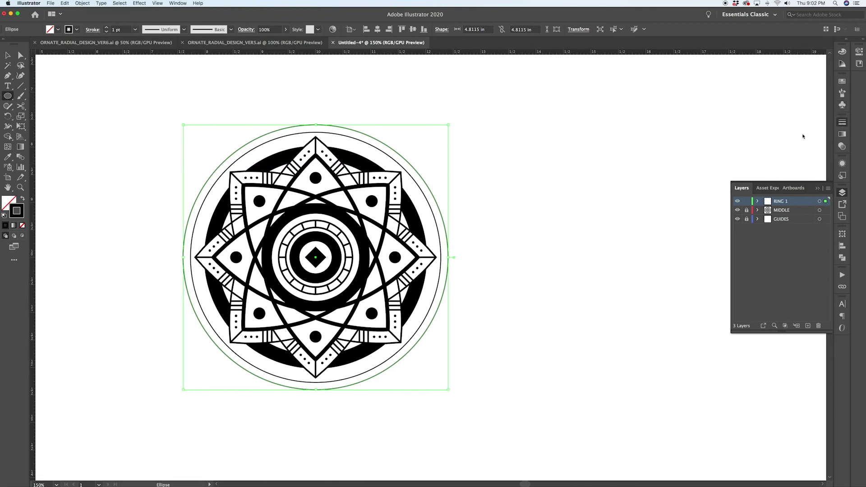
{"action": "left_click", "coordinate": [843, 122]}
{"action": "left_click", "coordinate": [765, 128]}
{"action": "left_click", "coordinate": [765, 128]}
{"action": "left_click", "coordinate": [765, 129]}
{"action": "left_click", "coordinate": [765, 129]}
{"action": "left_click", "coordinate": [765, 128]}
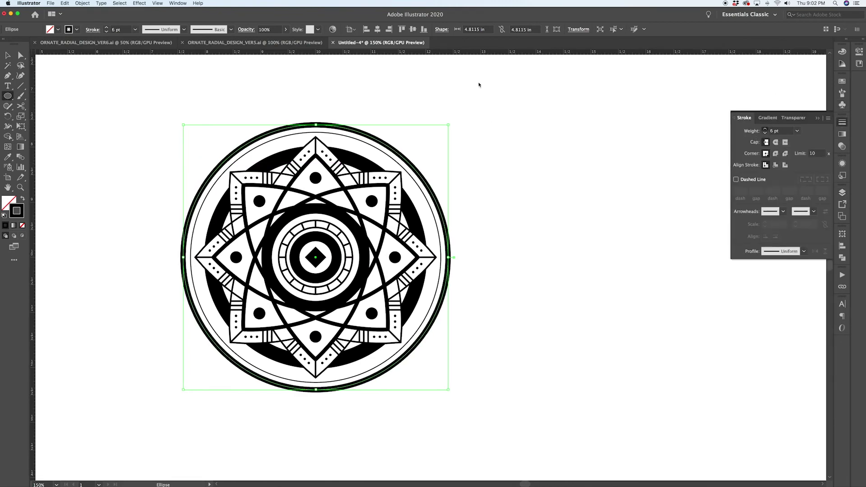
{"action": "left_click", "coordinate": [8, 55]}
{"action": "left_click_drag", "start_coordinate": [445, 129], "coordinate": [450, 123]}
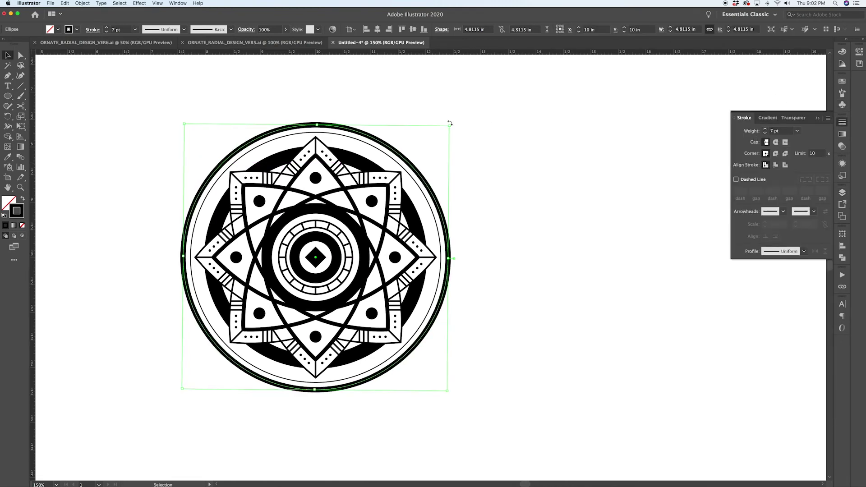
{"action": "left_click", "coordinate": [410, 99]}
{"action": "scroll", "coordinate": [241, 107], "scroll_direction": "left", "scroll_amount": 3}
- Draw a larger circle outside it and eyedrop the thin ring's 1 pt stroke onto it
{"action": "key", "text": "l"}
{"action": "left_click_drag", "start_coordinate": [344, 257], "coordinate": [205, 148]}
{"action": "key", "text": "i"}
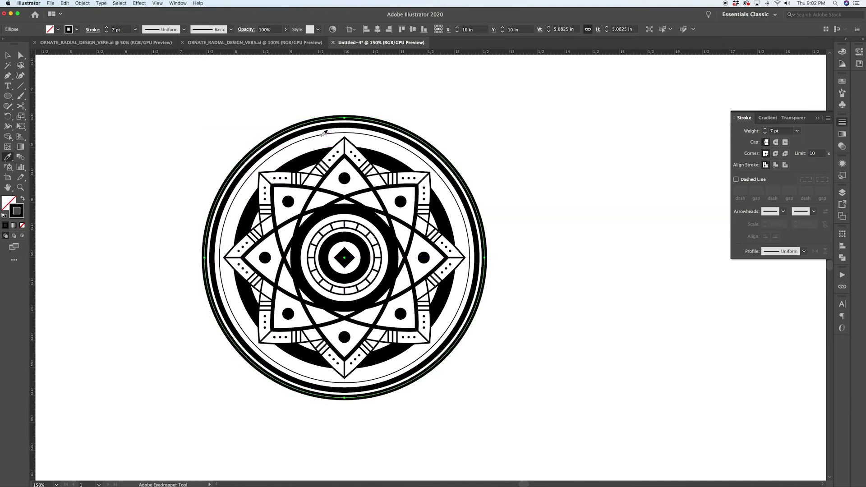
{"action": "left_click", "coordinate": [325, 132]}
{"action": "key", "text": "super+shift+a"}
{"action": "scroll", "coordinate": [338, 112], "scroll_direction": "up", "scroll_amount": 2}
{"action": "key", "text": "p"}
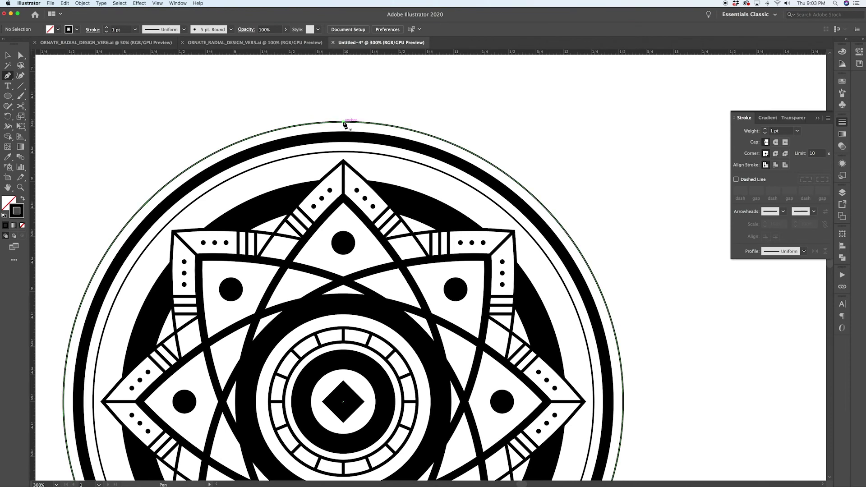
- Draw a short vertical tick at the top of the outer band
{"action": "left_click", "coordinate": [343, 128]}
{"action": "key", "text": "v"}
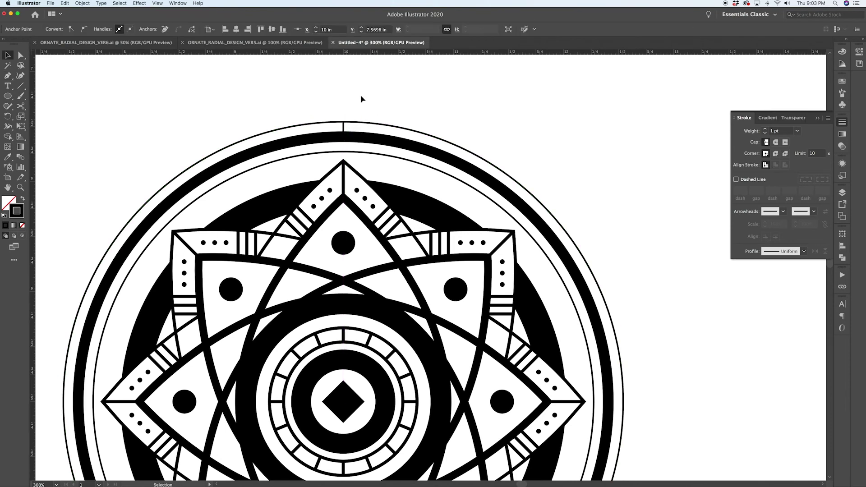
{"action": "left_click", "coordinate": [344, 128]}
{"action": "scroll", "coordinate": [345, 128], "scroll_direction": "down", "scroll_amount": 2}
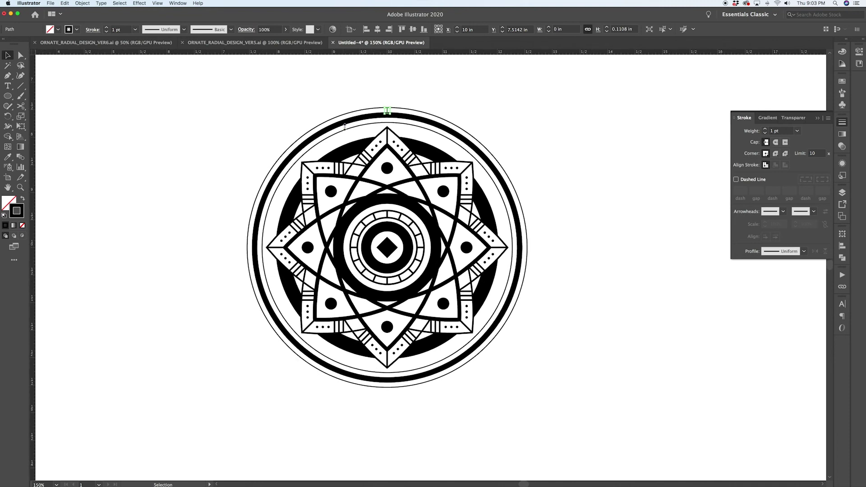
{"action": "scroll", "coordinate": [344, 128], "scroll_direction": "down", "scroll_amount": 1}
{"action": "key", "text": "r"}
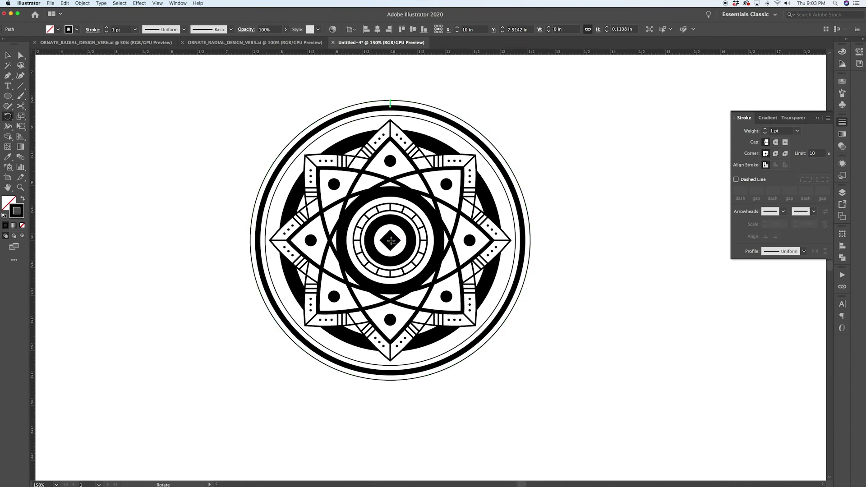
{"action": "left_click", "coordinate": [390, 240], "text": "alt"}
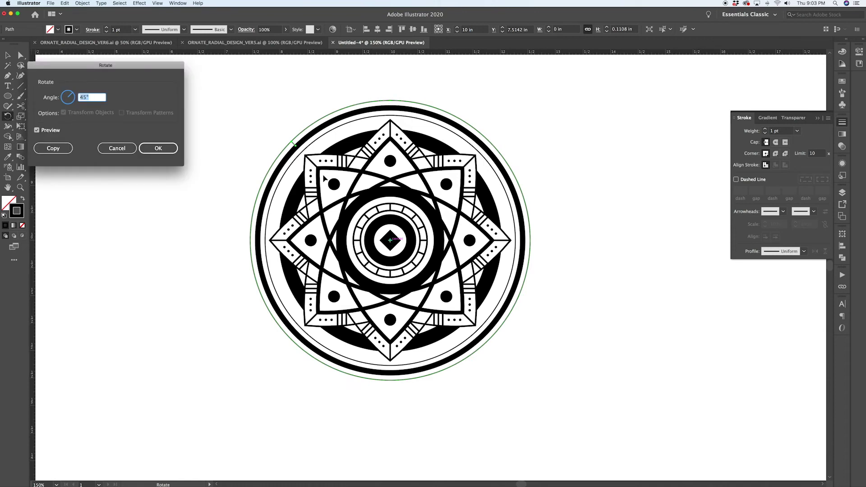
{"action": "left_click", "coordinate": [102, 148]}
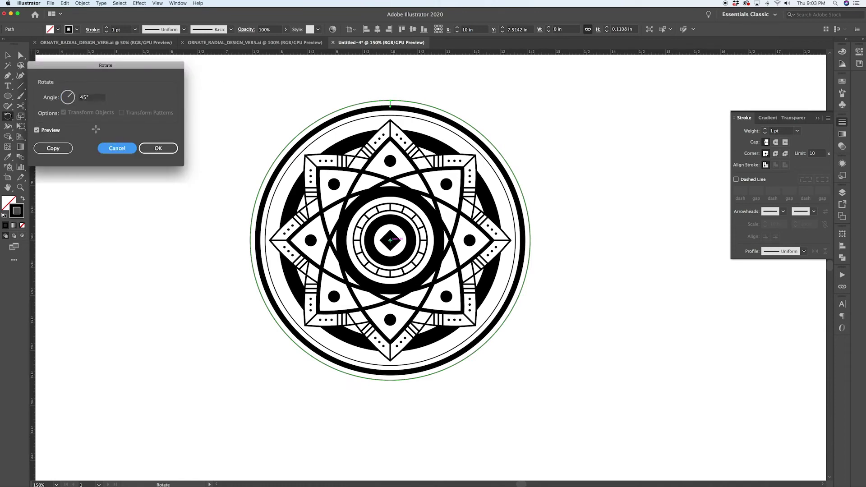
{"action": "key", "text": "v"}
{"action": "left_click", "coordinate": [401, 93]}
{"action": "scroll", "coordinate": [391, 101], "scroll_direction": "up", "scroll_amount": 5}
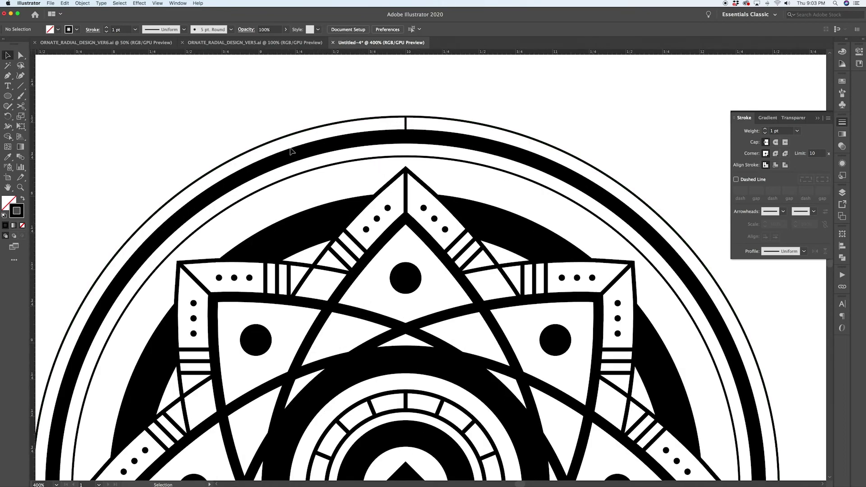
- Change the tick's stroke colour to red
{"action": "left_click", "coordinate": [406, 126]}
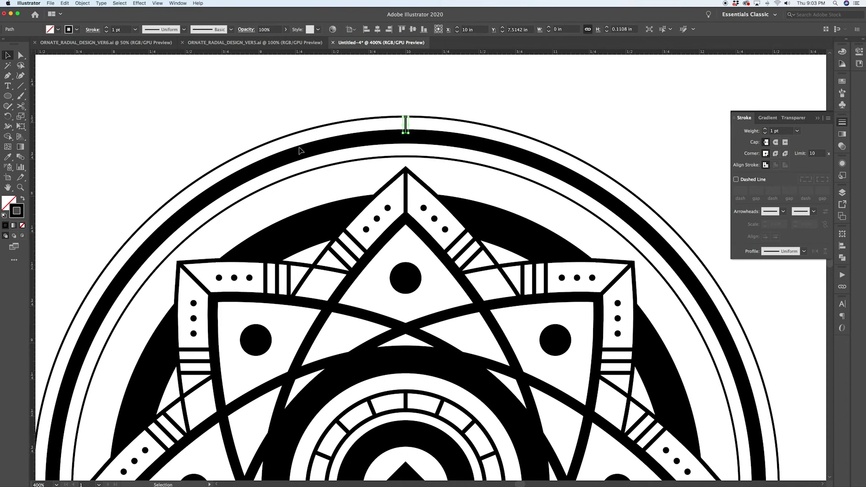
{"action": "left_click", "coordinate": [840, 53]}
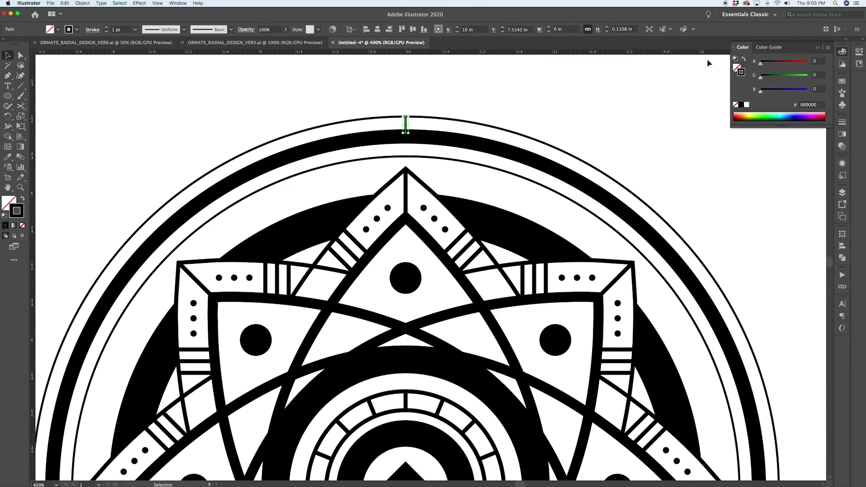
{"action": "left_click_drag", "start_coordinate": [782, 63], "coordinate": [850, 58]}
{"action": "left_click", "coordinate": [524, 108]}
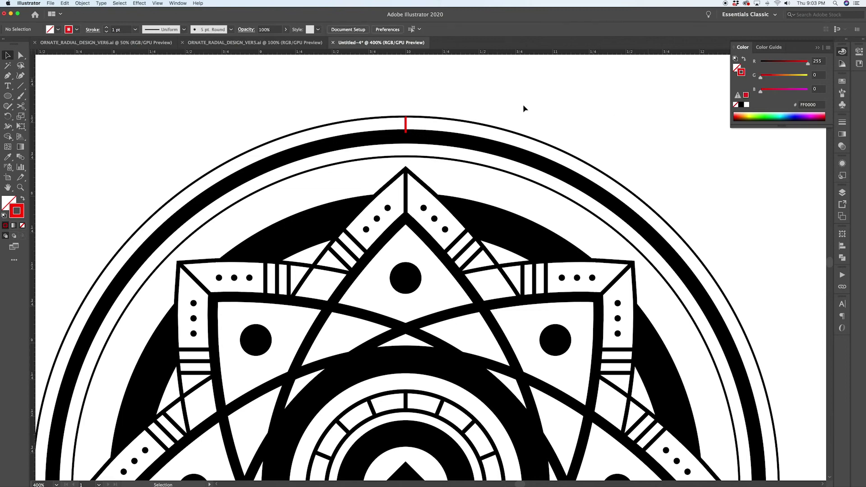
{"action": "left_click", "coordinate": [404, 126]}
- Rotate-copy the tick 5° around the centre and repeat it all the way around
{"action": "key", "text": "super+minus"}
{"action": "key", "text": "super+minus"}
{"action": "key", "text": "r"}
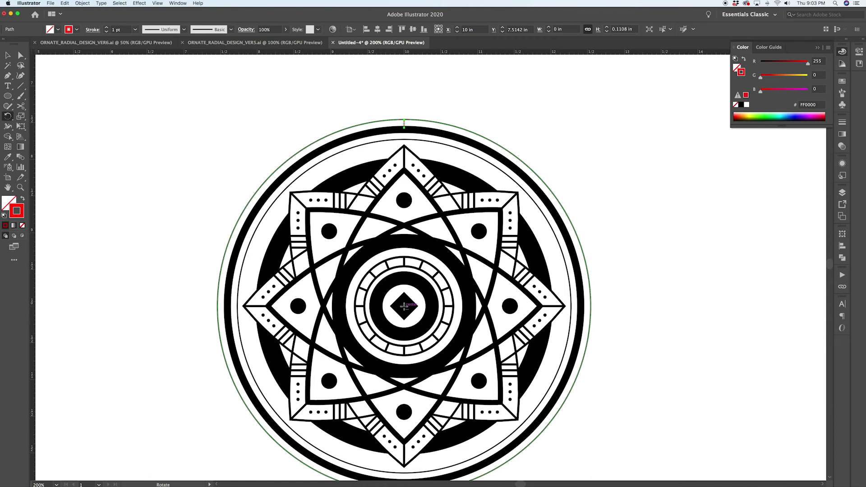
{"action": "left_click", "coordinate": [404, 306], "text": "alt"}
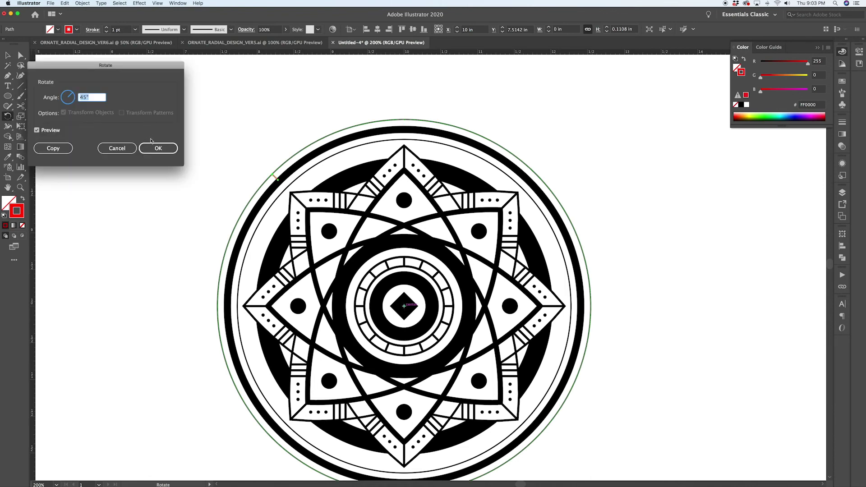
{"action": "type", "text": "5"}
{"action": "left_click", "coordinate": [52, 148]}
{"action": "key", "text": "super+d"}
{"action": "key", "text": "super+d"}
{"action": "key", "text": "super+d"}
{"action": "key", "text": "super+d"}
{"action": "key", "text": "super+d"}
{"action": "key", "text": "super+d"}
{"action": "key", "text": "super+d"}
{"action": "key", "text": "super+d"}
{"action": "key", "text": "super+d"}
{"action": "key", "text": "super+d"}
{"action": "key", "text": "super+d"}
{"action": "key", "text": "super+d"}
{"action": "key", "text": "super+d"}
{"action": "key", "text": "super+d"}
{"action": "key", "text": "super+d"}
{"action": "key", "text": "super+d"}
{"action": "key", "text": "super+d"}
{"action": "key", "text": "super+d"}
{"action": "key", "text": "super+d"}
{"action": "key", "text": "super+d"}
{"action": "key", "text": "super+d"}
{"action": "key", "text": "super+d"}
{"action": "key", "text": "super+d"}
{"action": "key", "text": "super+d"}
{"action": "key", "text": "super+d"}
{"action": "key", "text": "super+d"}
{"action": "key", "text": "super+d"}
{"action": "key", "text": "super+d"}
{"action": "key", "text": "super+d"}
{"action": "key", "text": "super+d"}
{"action": "key", "text": "super+d"}
{"action": "key", "text": "super+d"}
{"action": "key", "text": "super+d"}
{"action": "key", "text": "super+d"}
{"action": "key", "text": "super+d"}
{"action": "key", "text": "super+d"}
{"action": "key", "text": "super+d"}
{"action": "key", "text": "super+d"}
{"action": "key", "text": "super+d"}
{"action": "key", "text": "super+d"}
{"action": "key", "text": "super+d"}
{"action": "key", "text": "super+d"}
{"action": "key", "text": "super+d"}
{"action": "key", "text": "super+d"}
{"action": "key", "text": "super+d"}
{"action": "key", "text": "super+d"}
{"action": "key", "text": "super+d"}
{"action": "key", "text": "super+d"}
{"action": "key", "text": "super+d"}
{"action": "key", "text": "super+d"}
{"action": "key", "text": "super+d"}
{"action": "key", "text": "super+d"}
{"action": "key", "text": "super+d"}
{"action": "key", "text": "super+d"}
{"action": "key", "text": "super+d"}
{"action": "key", "text": "super+d"}
{"action": "key", "text": "super+d"}
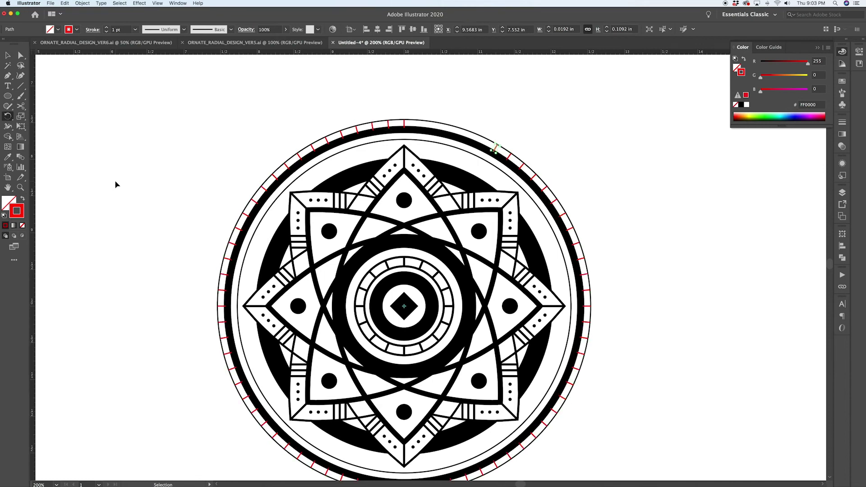
{"action": "key", "text": "v"}
{"action": "left_click", "coordinate": [368, 85]}
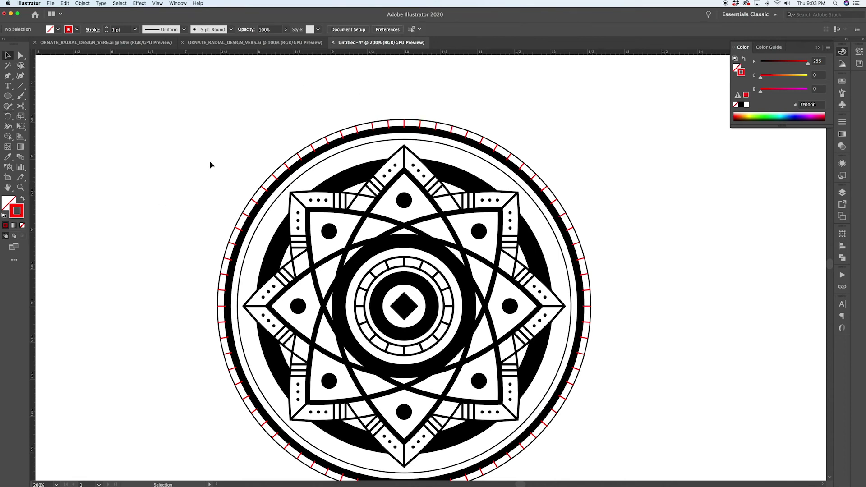
- Try selecting the red ticks with the Lasso and by adding them one by one
{"action": "left_click", "coordinate": [20, 66]}
{"action": "mouse_move", "coordinate": [243, 155]}
{"action": "left_mouse_down"}
{"action": "mouse_move", "coordinate": [216, 224]}
{"action": "mouse_move", "coordinate": [214, 420]}
{"action": "mouse_move", "coordinate": [279, 474]}
{"action": "mouse_move", "coordinate": [277, 391]}
{"action": "mouse_move", "coordinate": [246, 323]}
{"action": "mouse_move", "coordinate": [245, 288]}
{"action": "mouse_move", "coordinate": [289, 177]}
{"action": "mouse_move", "coordinate": [239, 163]}
{"action": "left_mouse_up"}
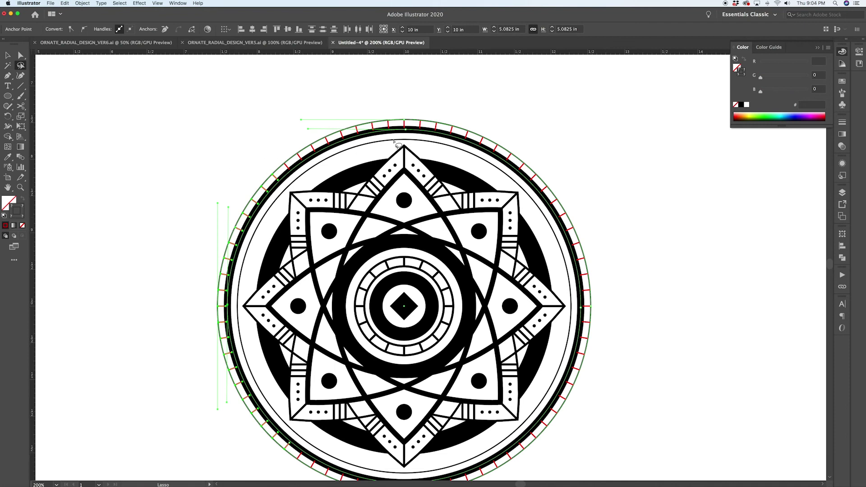
{"action": "key", "text": "v"}
{"action": "left_click", "coordinate": [177, 122]}
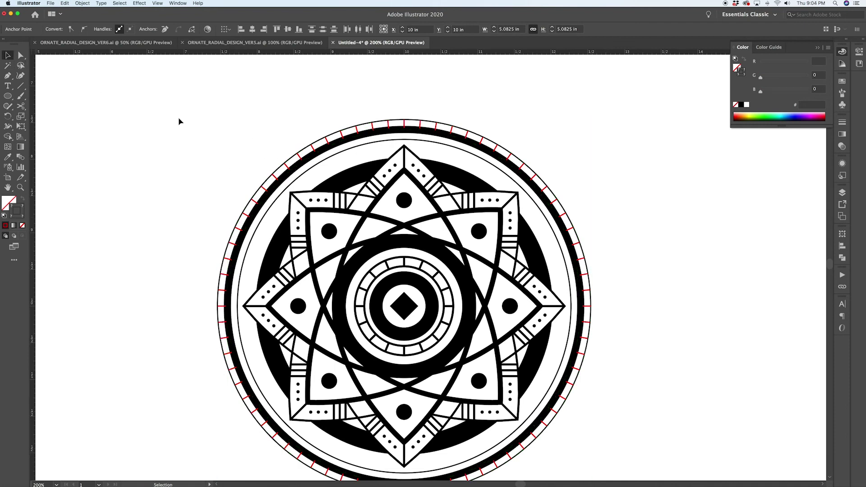
{"action": "left_click", "coordinate": [342, 134]}
{"action": "left_click", "coordinate": [327, 139], "text": "shift"}
{"action": "left_click", "coordinate": [358, 130], "text": "shift"}
{"action": "left_click", "coordinate": [373, 127], "text": "shift"}
{"action": "left_click", "coordinate": [388, 124], "text": "shift"}
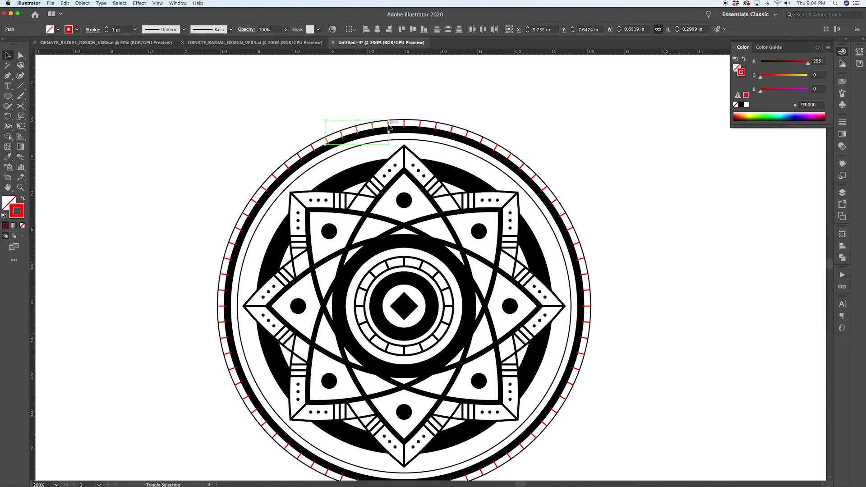
{"action": "left_click", "coordinate": [404, 125], "text": "shift"}
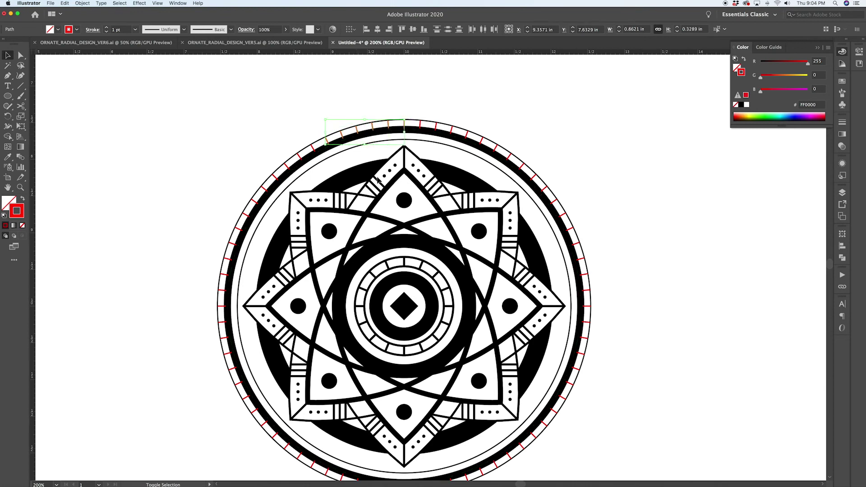
{"action": "left_click", "coordinate": [387, 128], "text": "shift"}
{"action": "left_click", "coordinate": [364, 107]}
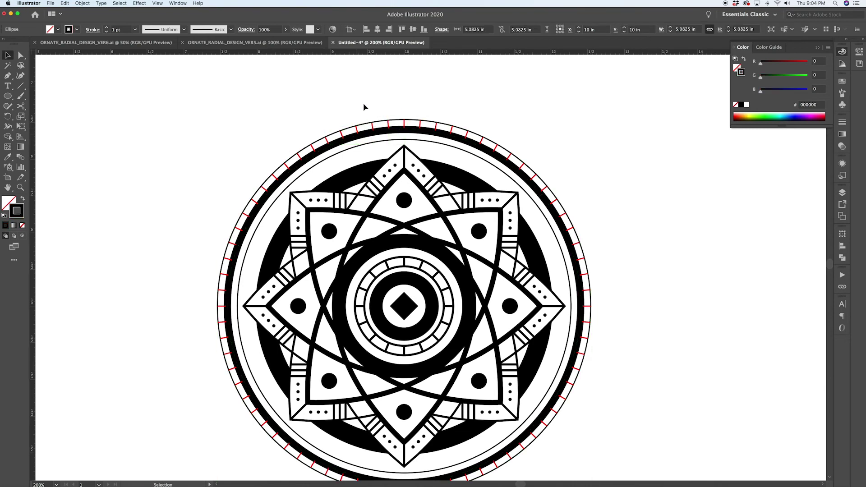
- Select every tick through Select > Same > Stroke Color
{"action": "left_click", "coordinate": [405, 125]}
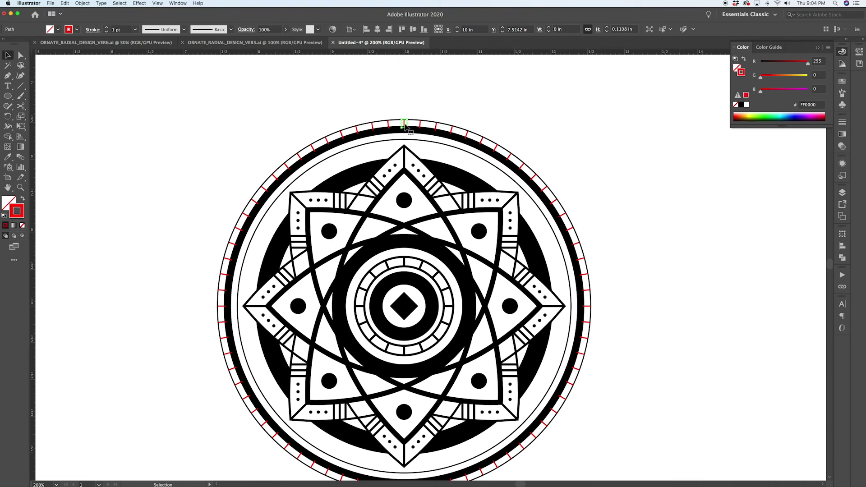
{"action": "left_click", "coordinate": [104, 2]}
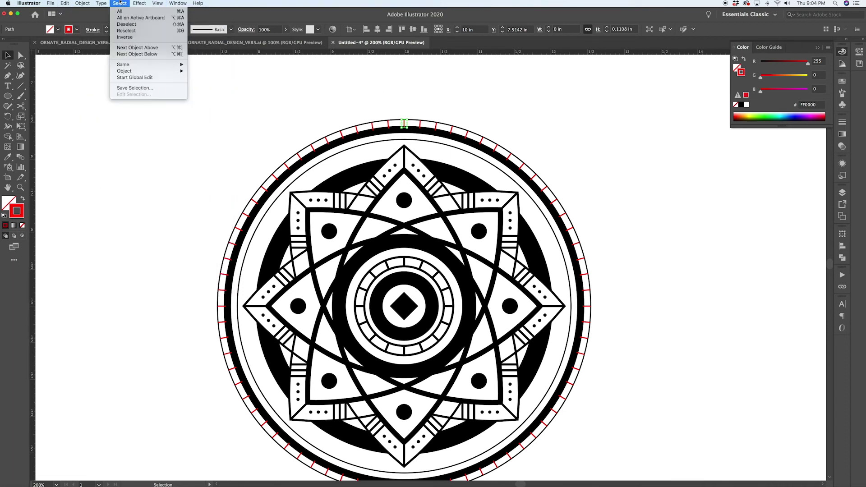
{"action": "mouse_move", "coordinate": [130, 67]}
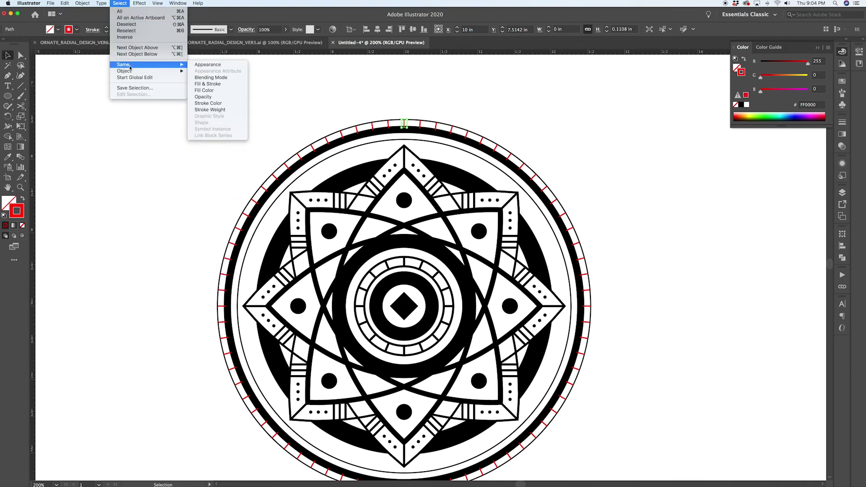
{"action": "left_click", "coordinate": [209, 104]}
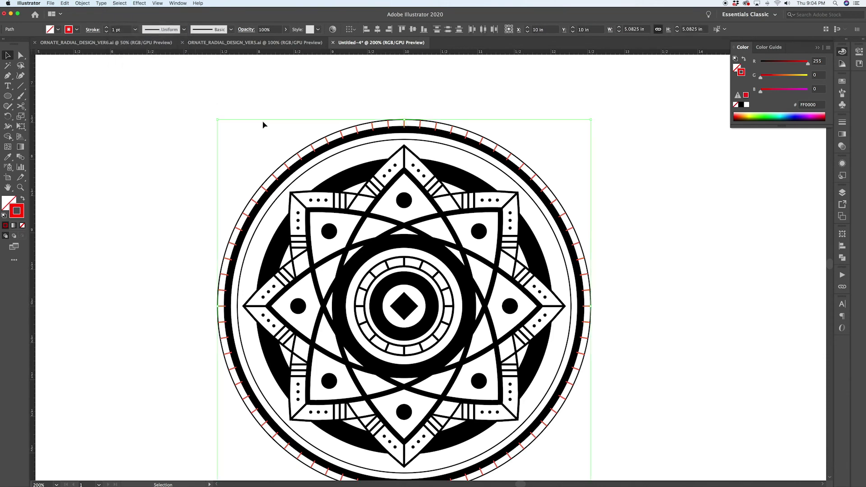
- Group the selected ticks and recolour them black with the Eyedropper
{"action": "key", "text": "i"}
{"action": "key", "text": "super+g"}
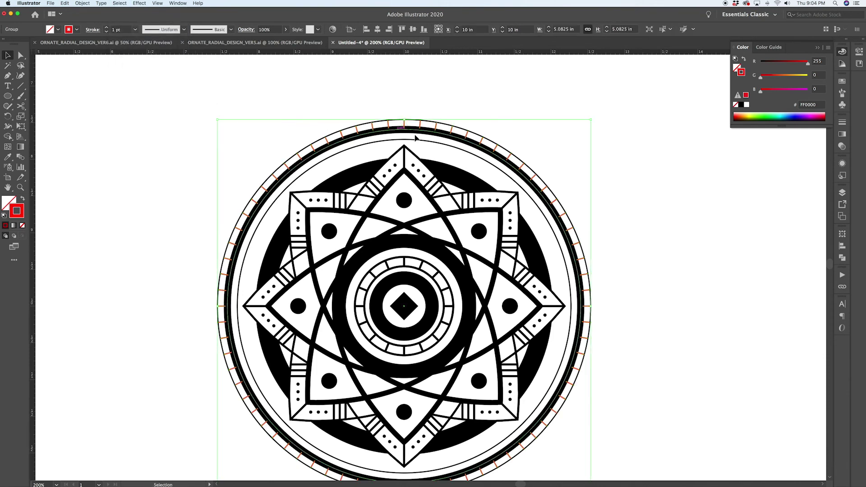
{"action": "left_click", "coordinate": [466, 127]}
{"action": "left_click", "coordinate": [8, 55]}
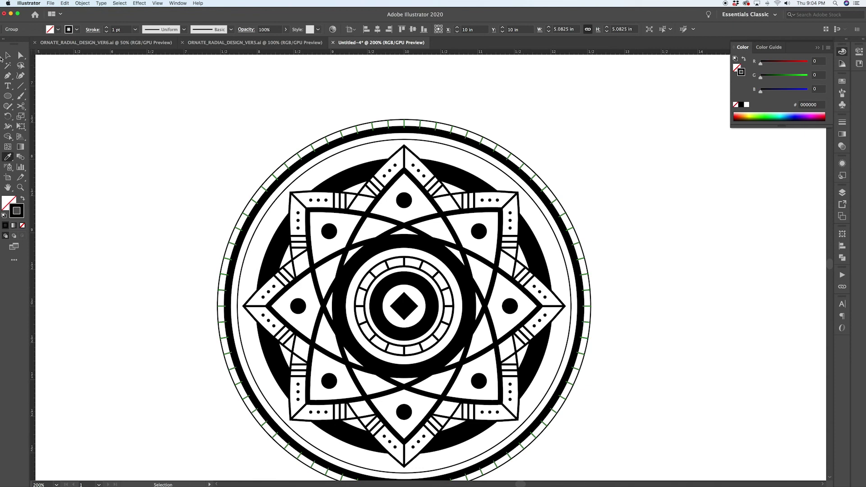
{"action": "left_click", "coordinate": [328, 130]}
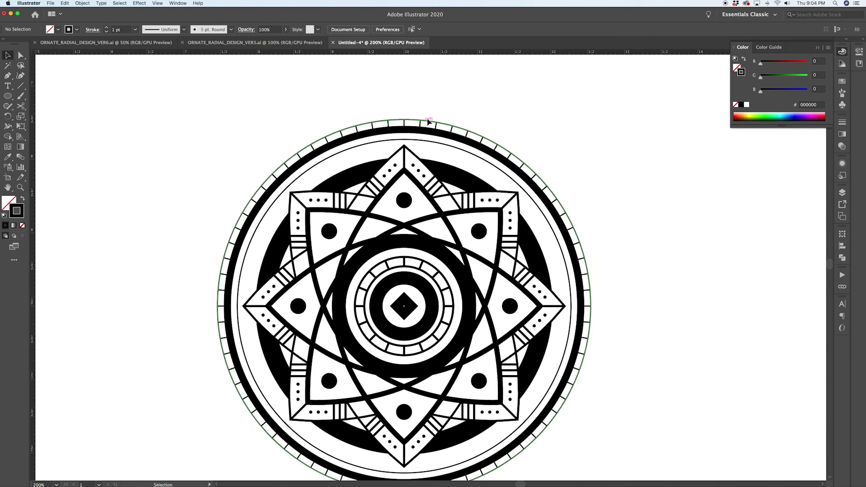
- Keep the tick ring centred on the mandala, undoing the 3.54 in move
{"action": "left_click_drag", "start_coordinate": [423, 124], "coordinate": [688, 126]}
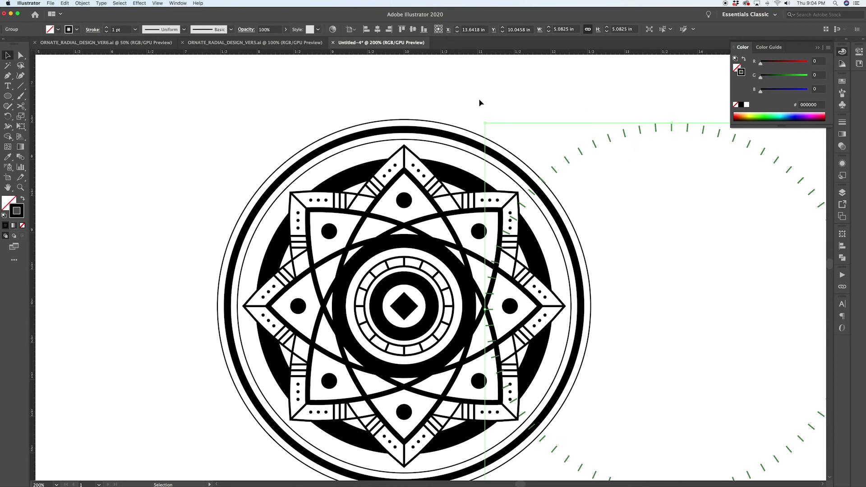
{"action": "key", "text": "super+z"}
{"action": "left_click", "coordinate": [570, 120]}
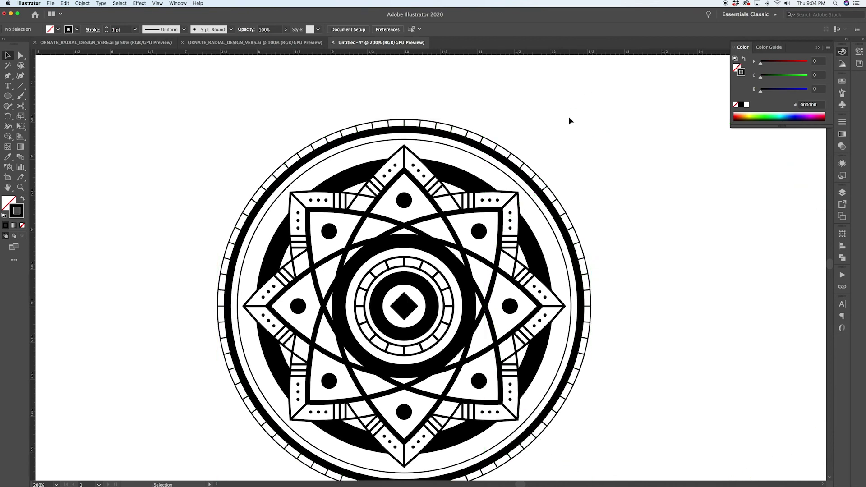
- Draw a 5.3165 in circle from the centre and eyedrop the 7 pt black stroke onto it
{"action": "key", "text": "l"}
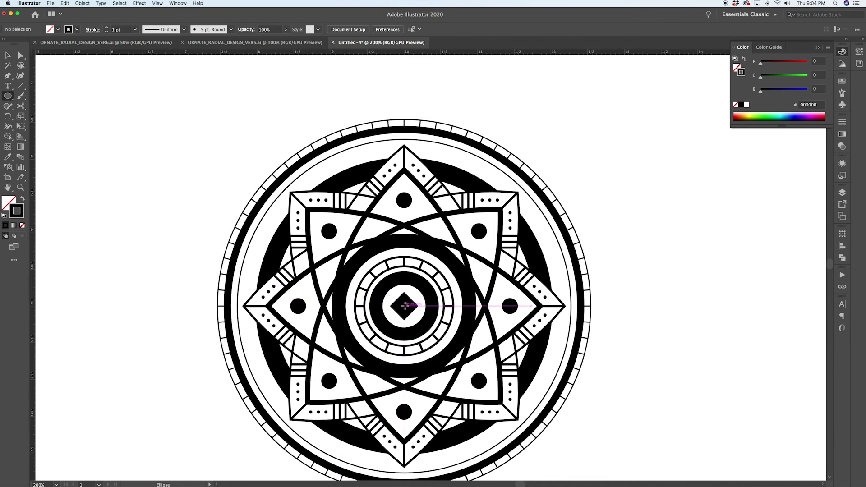
{"action": "left_click_drag", "start_coordinate": [405, 306], "coordinate": [208, 165]}
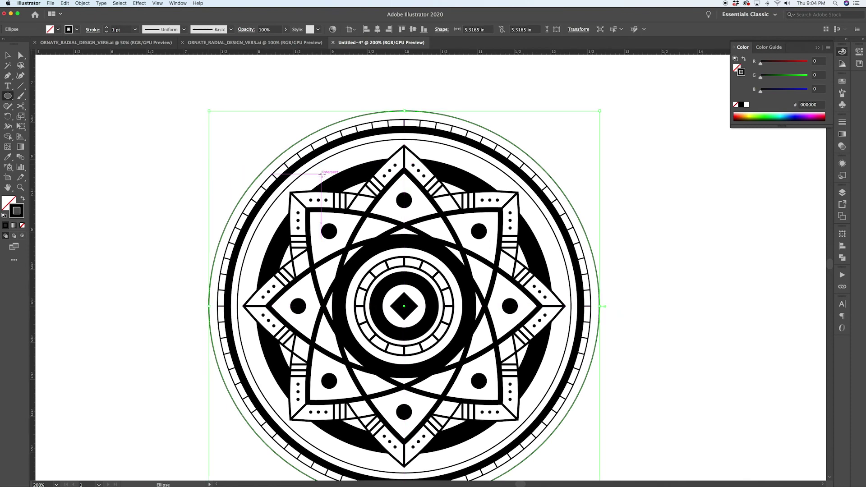
{"action": "key", "text": "i"}
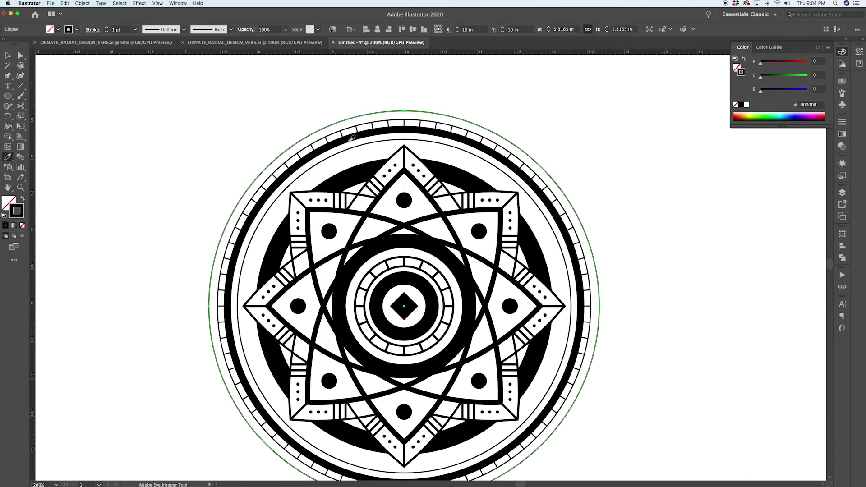
{"action": "left_click", "coordinate": [351, 143]}
{"action": "key", "text": "v"}
{"action": "left_click", "coordinate": [455, 83]}
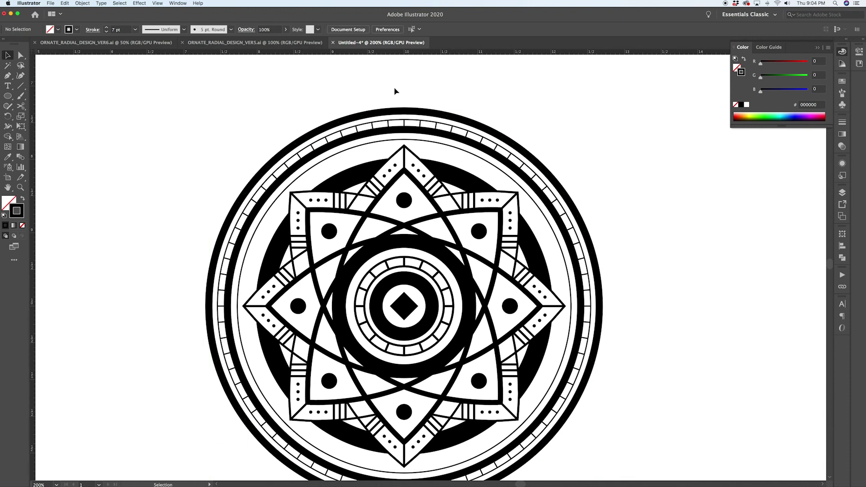
{"action": "key", "text": "m"}
- Draw a small solid black square on the centre guide at the outer circle's top
{"action": "key", "text": "super+semicolon"}
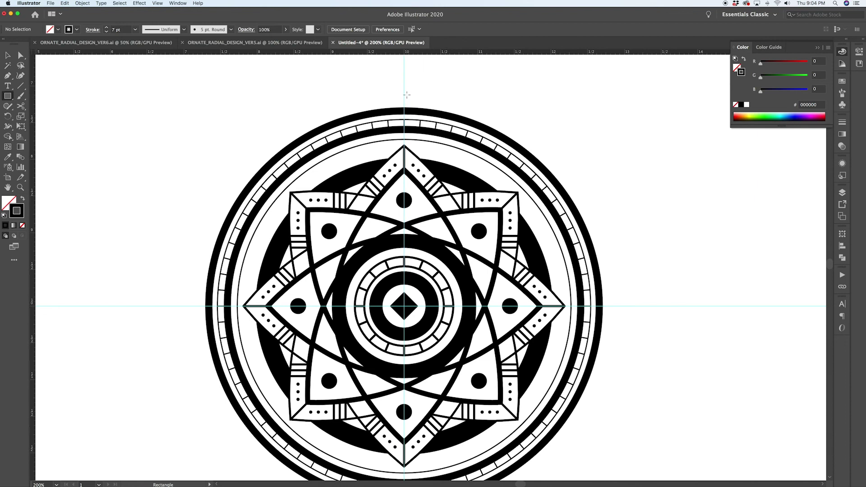
{"action": "scroll", "coordinate": [405, 97], "scroll_direction": "up", "scroll_amount": 2}
{"action": "scroll", "coordinate": [404, 95], "scroll_direction": "up", "scroll_amount": 2}
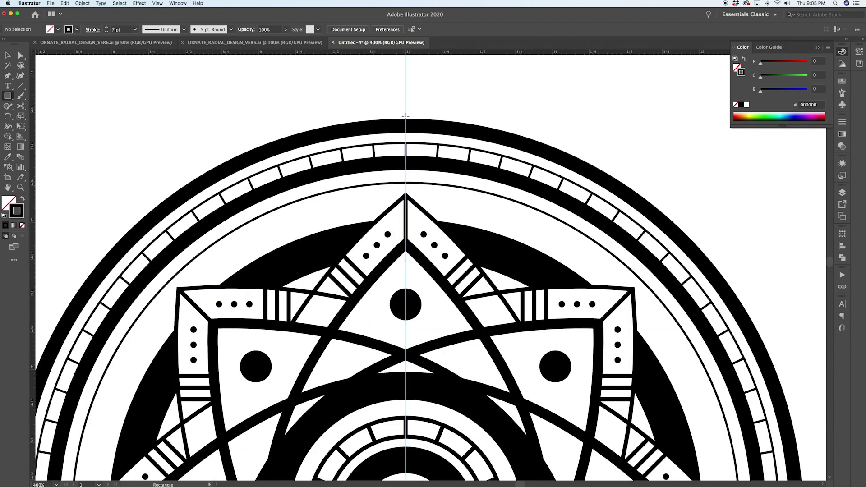
{"action": "mouse_move", "coordinate": [405, 124]}
{"action": "left_mouse_down"}
{"action": "mouse_move", "coordinate": [410, 118]}
{"action": "mouse_move", "coordinate": [389, 108]}
{"action": "mouse_move", "coordinate": [460, 127]}
{"action": "left_mouse_up"}
{"action": "key", "text": "v"}
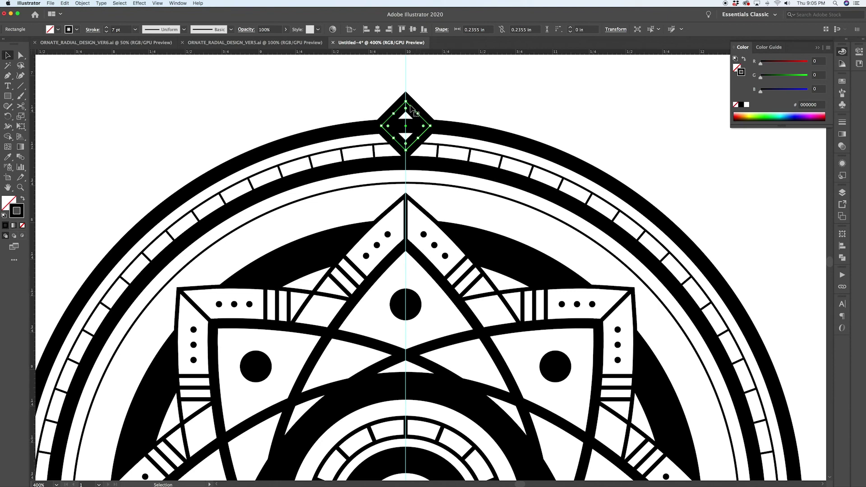
{"action": "key", "text": "shift+x"}
{"action": "key", "text": "shift+x"}
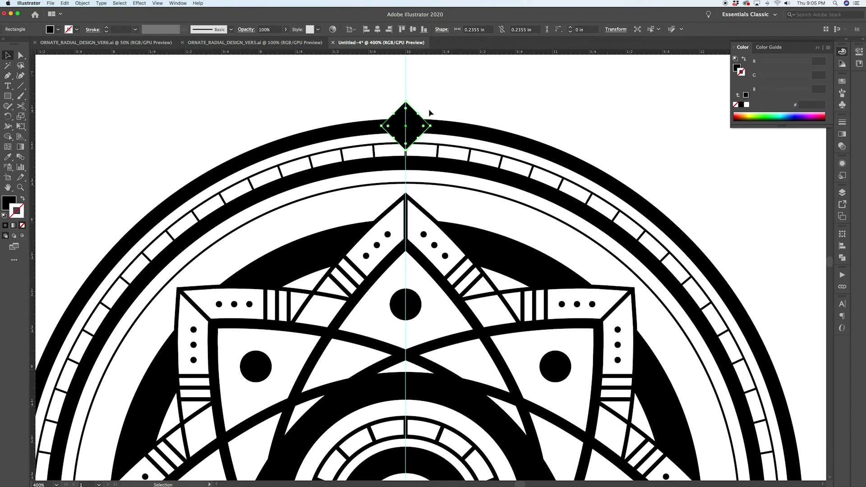
- Delete the square's bottom anchor point so it becomes a triangle
{"action": "key", "text": "a"}
{"action": "key", "text": "super+shift+a"}
{"action": "left_click", "coordinate": [406, 150]}
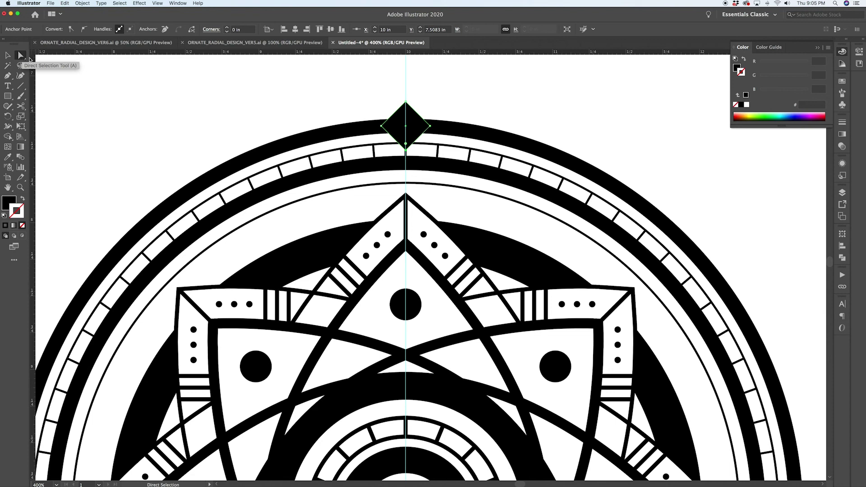
{"action": "key", "text": "Delete"}
{"action": "key", "text": "v"}
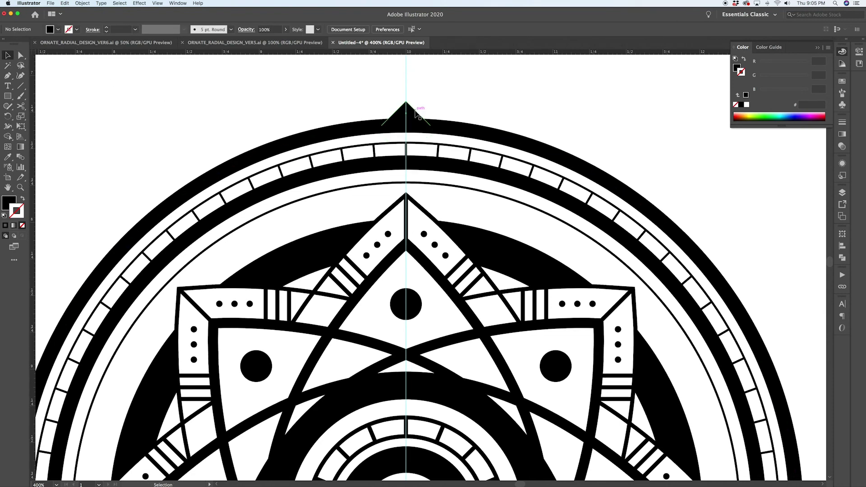
- Check the triangular spike in outline view, then return to the filled preview
{"action": "scroll", "coordinate": [415, 110], "scroll_direction": "up", "scroll_amount": 3}
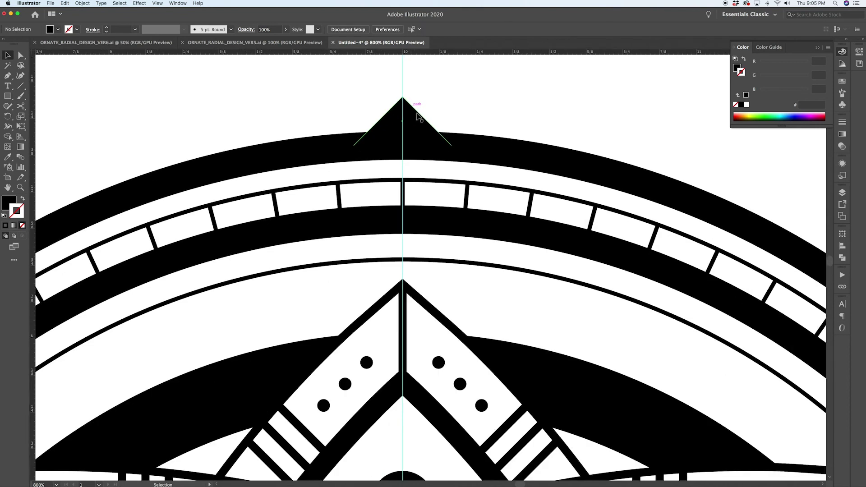
{"action": "left_click", "coordinate": [425, 118]}
{"action": "key", "text": "ctrl+y"}
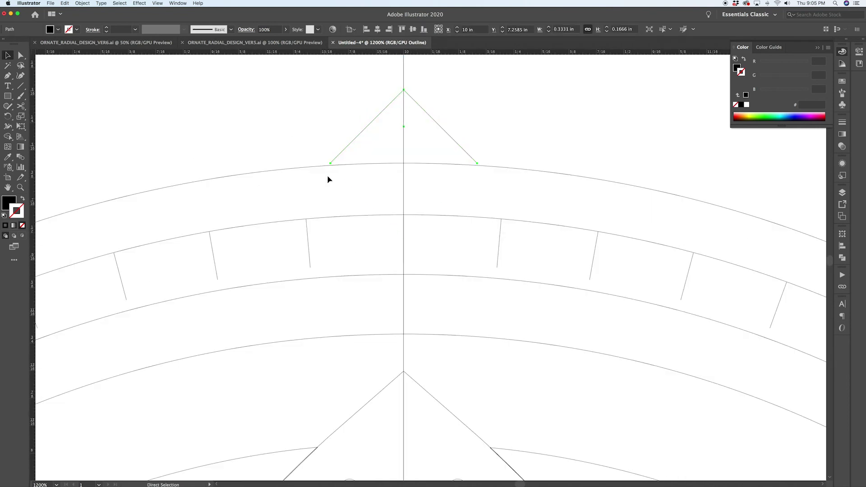
{"action": "left_click", "coordinate": [478, 134]}
{"action": "key", "text": "ctrl+y"}
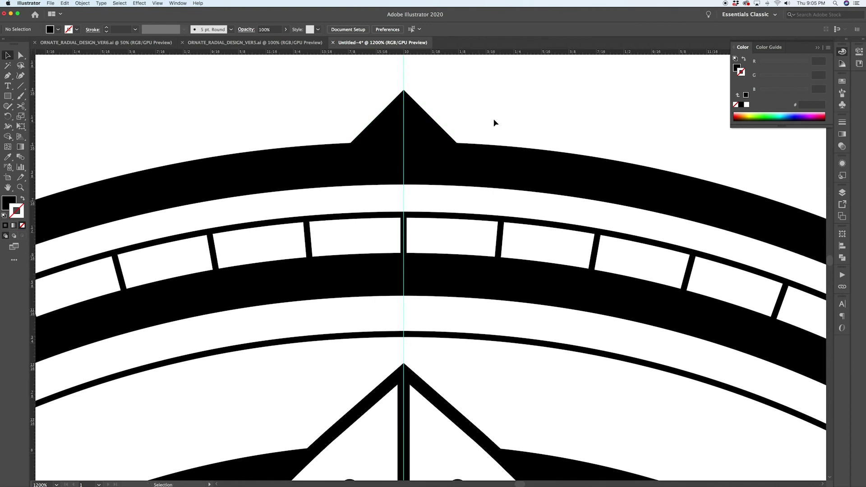
{"action": "scroll", "coordinate": [495, 122], "scroll_direction": "down", "scroll_amount": 3}
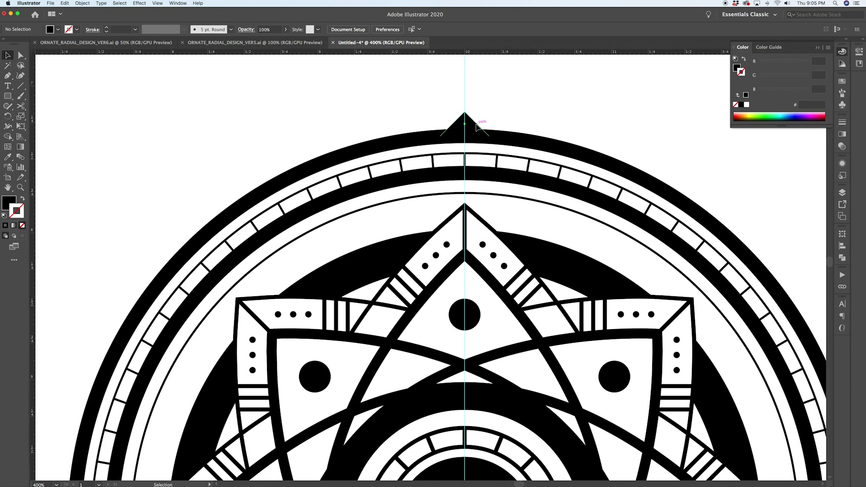
- Select the triangle spike and give it a temporary red fill
{"action": "left_click", "coordinate": [477, 127]}
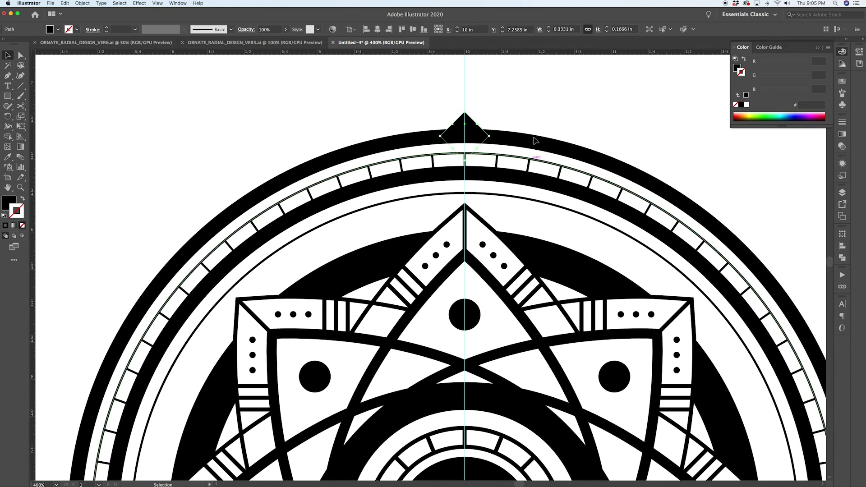
{"action": "scroll", "coordinate": [502, 143], "scroll_direction": "down", "scroll_amount": 2}
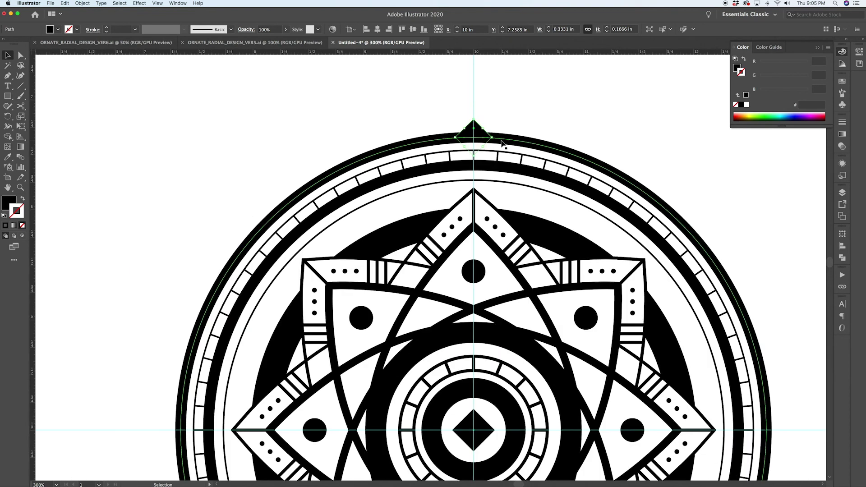
{"action": "key", "text": "r"}
{"action": "scroll", "coordinate": [473, 407], "scroll_direction": "down", "scroll_amount": 1}
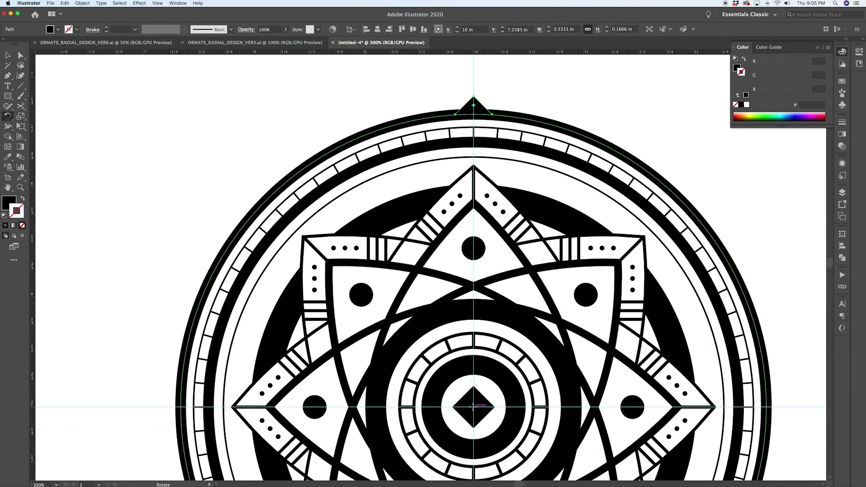
{"action": "left_click", "coordinate": [737, 67]}
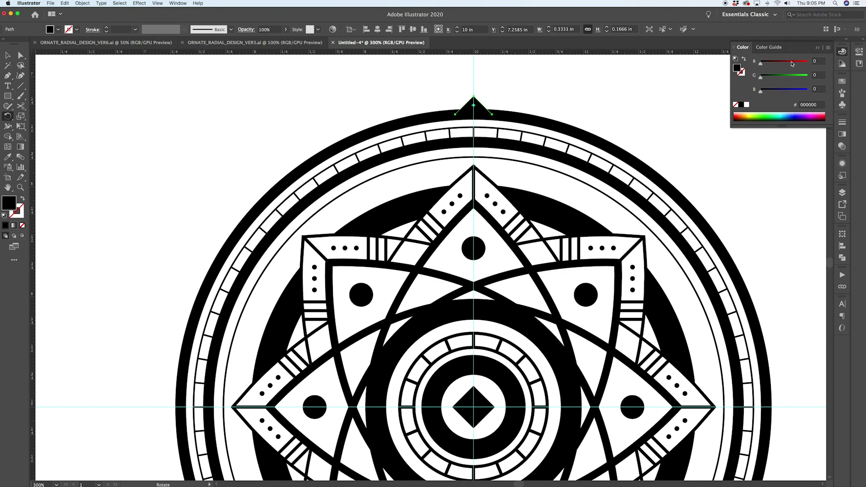
{"action": "left_click_drag", "start_coordinate": [792, 62], "coordinate": [829, 63]}
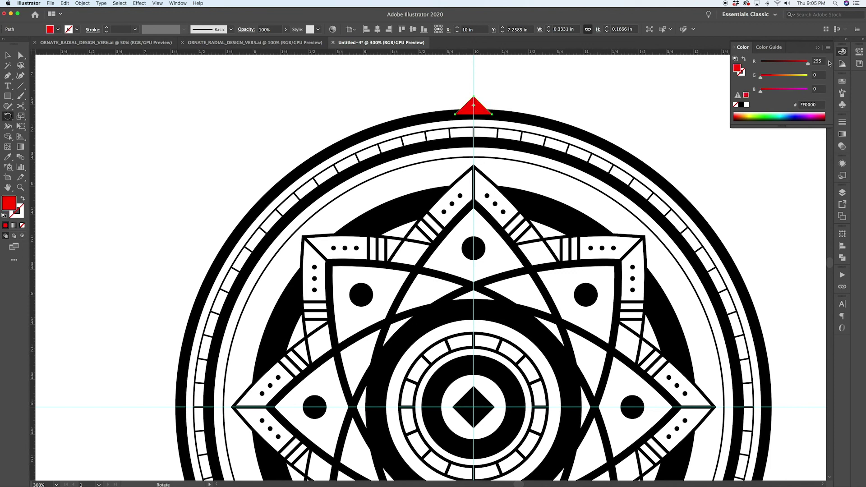
- Rotate copies of the spike every 10° around the mandala's centre until the ring is complete
{"action": "left_click", "coordinate": [474, 407], "text": "alt"}
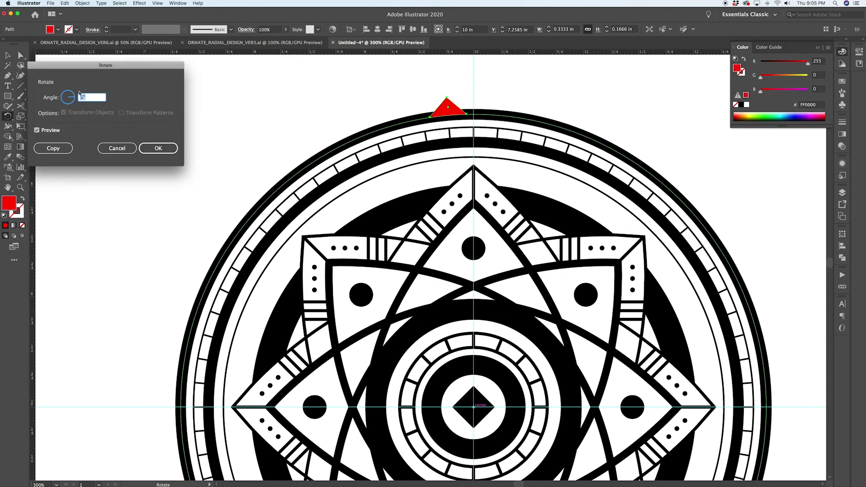
{"action": "type", "text": "10"}
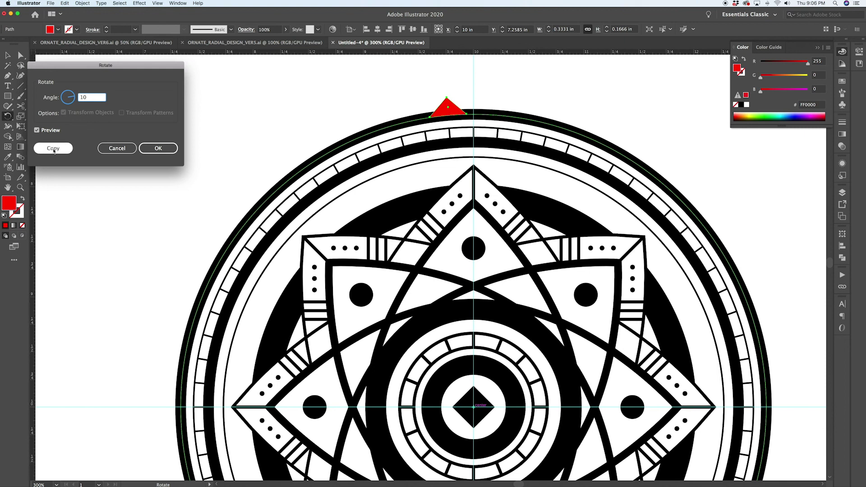
{"action": "left_click", "coordinate": [53, 148]}
{"action": "key", "text": "super+d"}
{"action": "key", "text": "super+d"}
{"action": "key", "text": "super+d"}
{"action": "key", "text": "super+d"}
{"action": "key", "text": "super+d"}
{"action": "key", "text": "super+d"}
{"action": "key", "text": "super+d"}
{"action": "key", "text": "super+d"}
{"action": "key", "text": "super+d"}
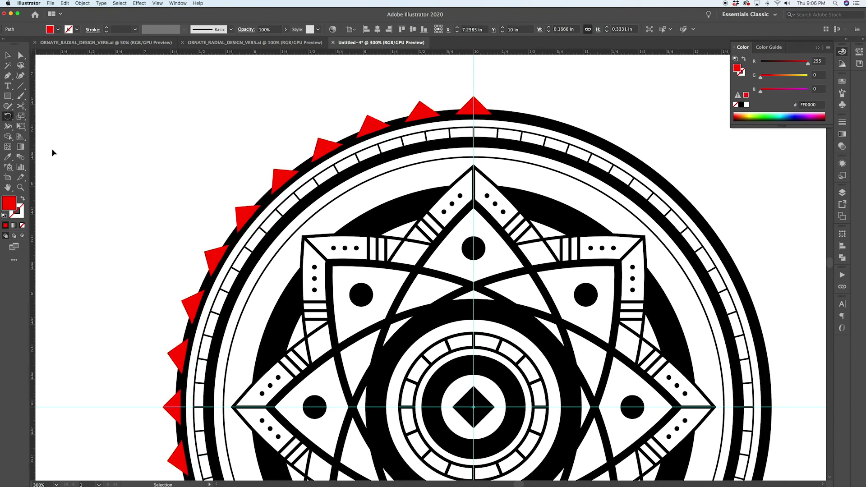
{"action": "key", "text": "super+d"}
{"action": "key", "text": "super+d"}
{"action": "key", "text": "super+d"}
{"action": "key", "text": "super+d"}
{"action": "key", "text": "super+d"}
{"action": "key", "text": "super+d"}
{"action": "key", "text": "super+d"}
{"action": "key", "text": "super+d"}
{"action": "key", "text": "super+d"}
{"action": "key", "text": "super+d"}
{"action": "key", "text": "super+d"}
{"action": "key", "text": "super+d"}
{"action": "key", "text": "super+d"}
{"action": "key", "text": "super+d"}
{"action": "key", "text": "super+d"}
{"action": "key", "text": "super+d"}
{"action": "key", "text": "super+d"}
{"action": "key", "text": "super+d"}
{"action": "key", "text": "super+d"}
{"action": "key", "text": "super+d"}
- Select all the red triangles with Select > Same > Fill Color and group them
{"action": "key", "text": "v"}
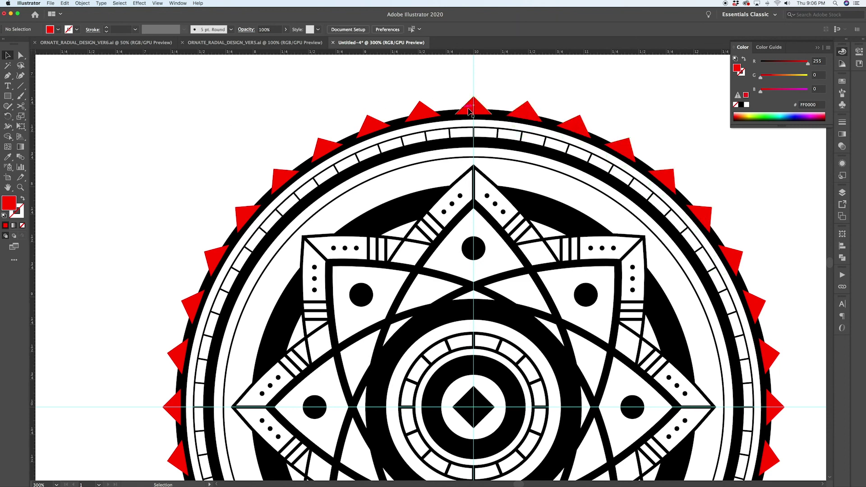
{"action": "left_click", "coordinate": [474, 106]}
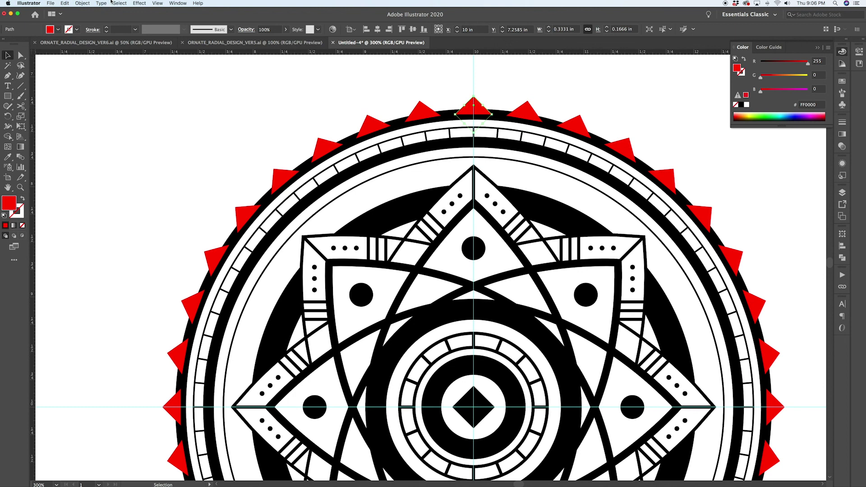
{"action": "left_click", "coordinate": [125, 3]}
{"action": "mouse_move", "coordinate": [148, 66]}
{"action": "left_click", "coordinate": [212, 91]}
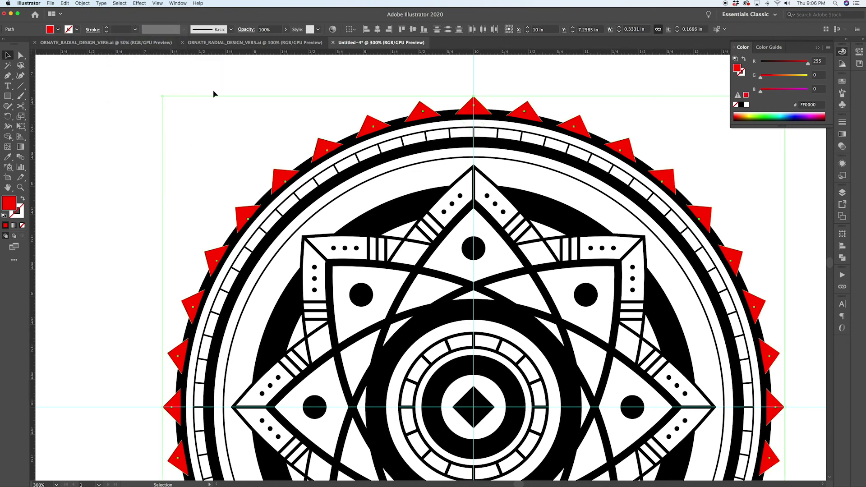
{"action": "key", "text": "super+g"}
- Sample black onto the grouped spikes with the eyedropper, then deselect and reset the zoom
{"action": "key", "text": "i"}
{"action": "left_click", "coordinate": [481, 246]}
{"action": "key", "text": "shift+super+a"}
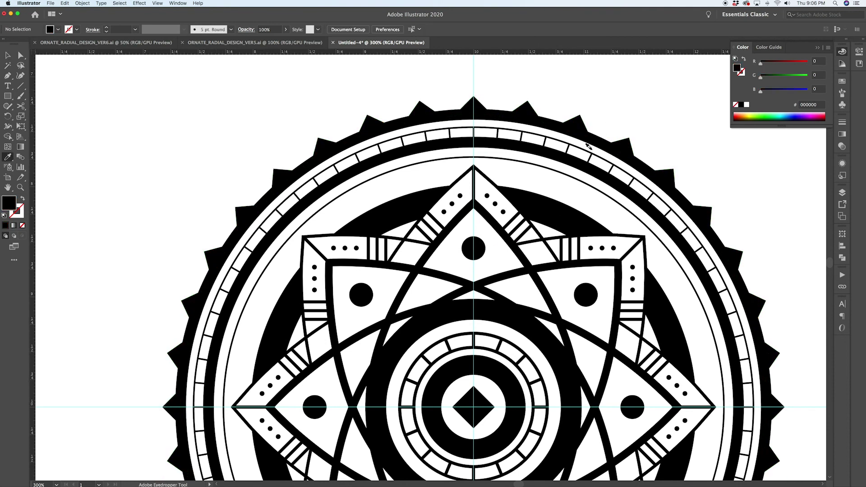
{"action": "key", "text": "v"}
{"action": "key", "text": "super+1"}
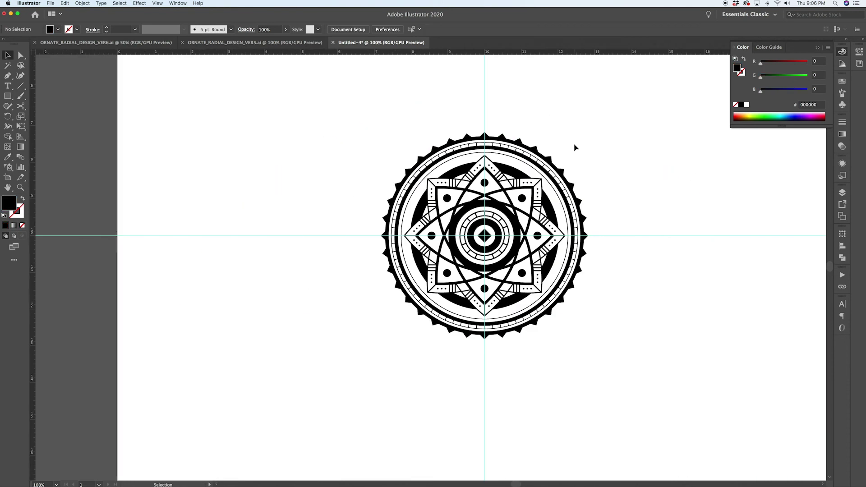